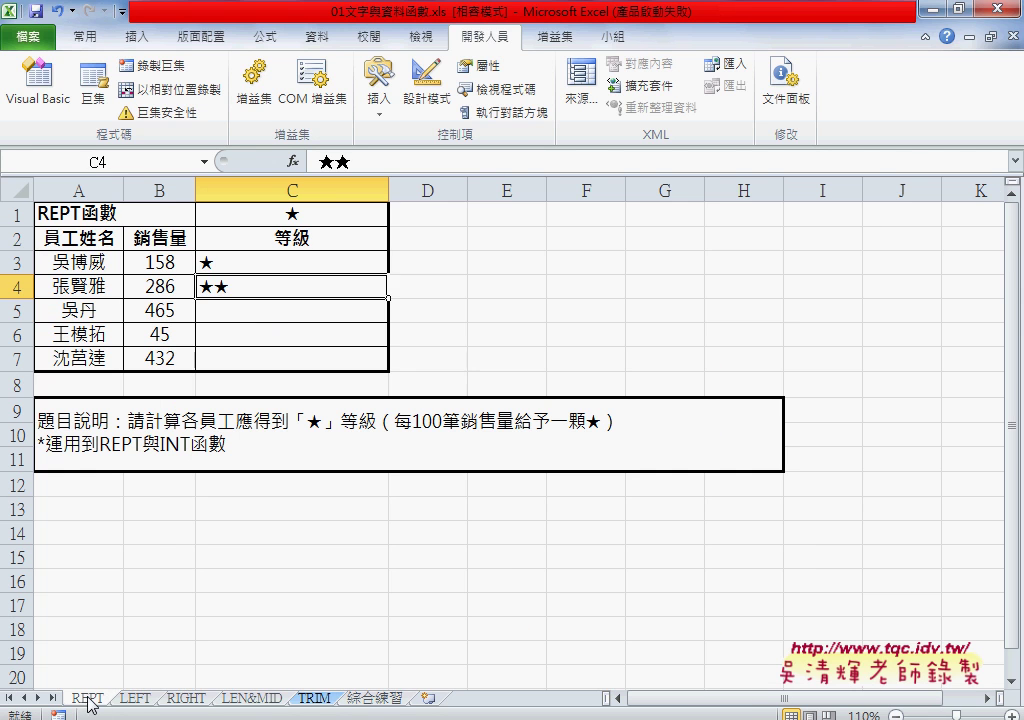
# Delete the stars in C3:C4 on the REPT sheet and open Insert Function for C3
pyautogui.moveTo(255, 262); pyautogui.dragTo(279, 291)
pyautogui.press('Delete')
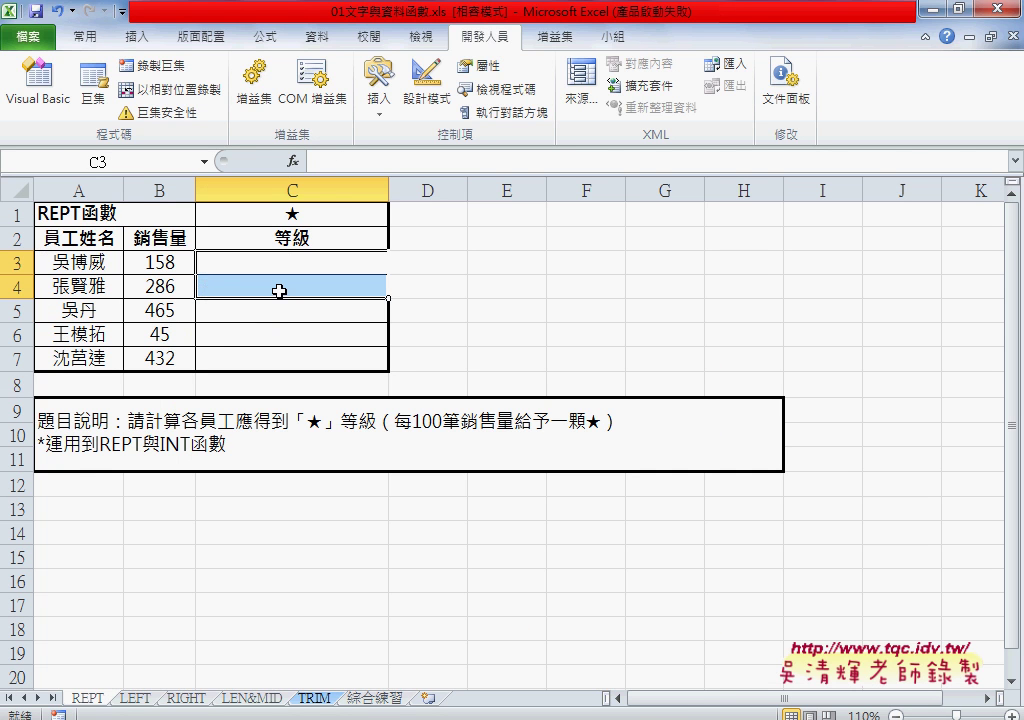
pyautogui.click(285, 263)
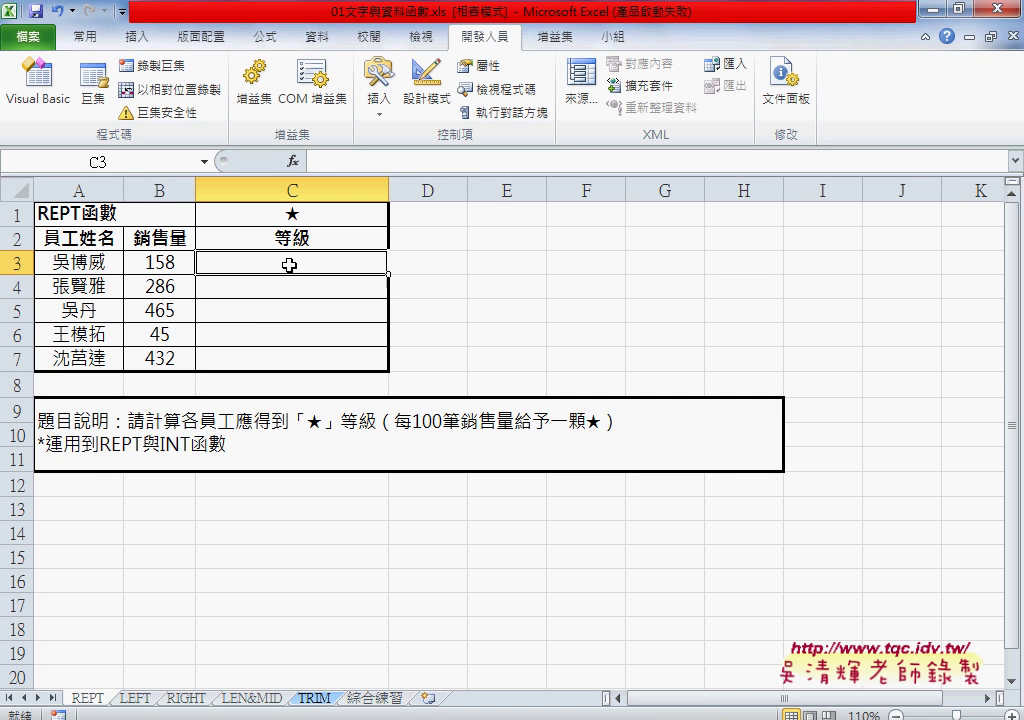
pyautogui.click(293, 161)
pyautogui.moveTo(601, 345); pyautogui.dragTo(696, 112)
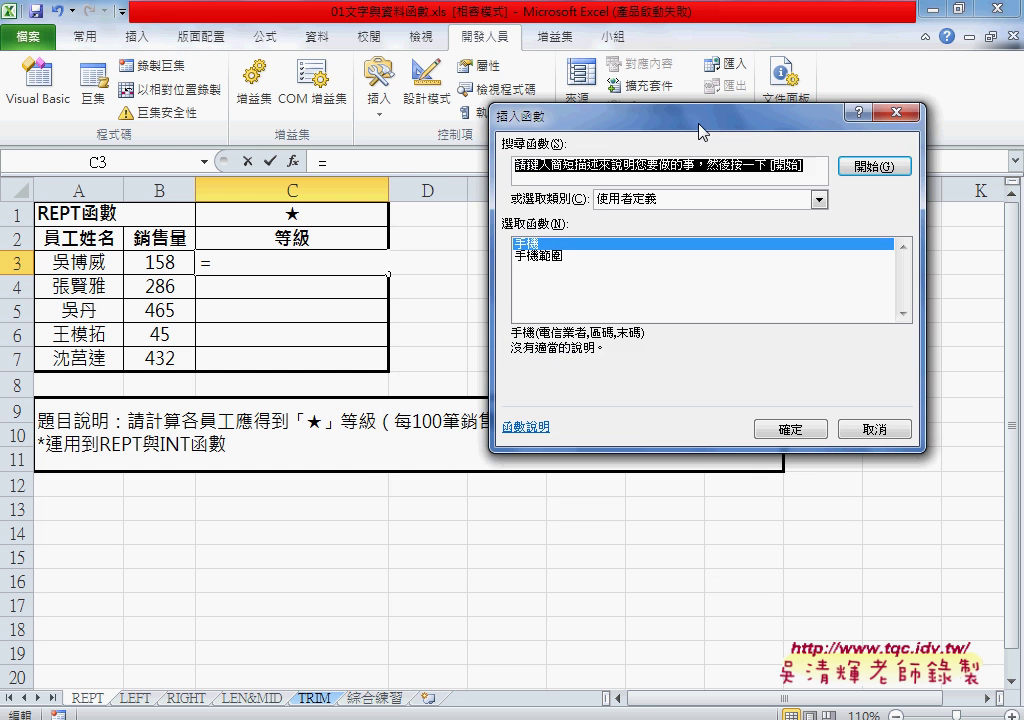
# Filter functions to 文字, review VALUE, ASC, BAHTTEXT and BIG5, then insert CHAR into C3
pyautogui.click(717, 198)
pyautogui.click(717, 198)
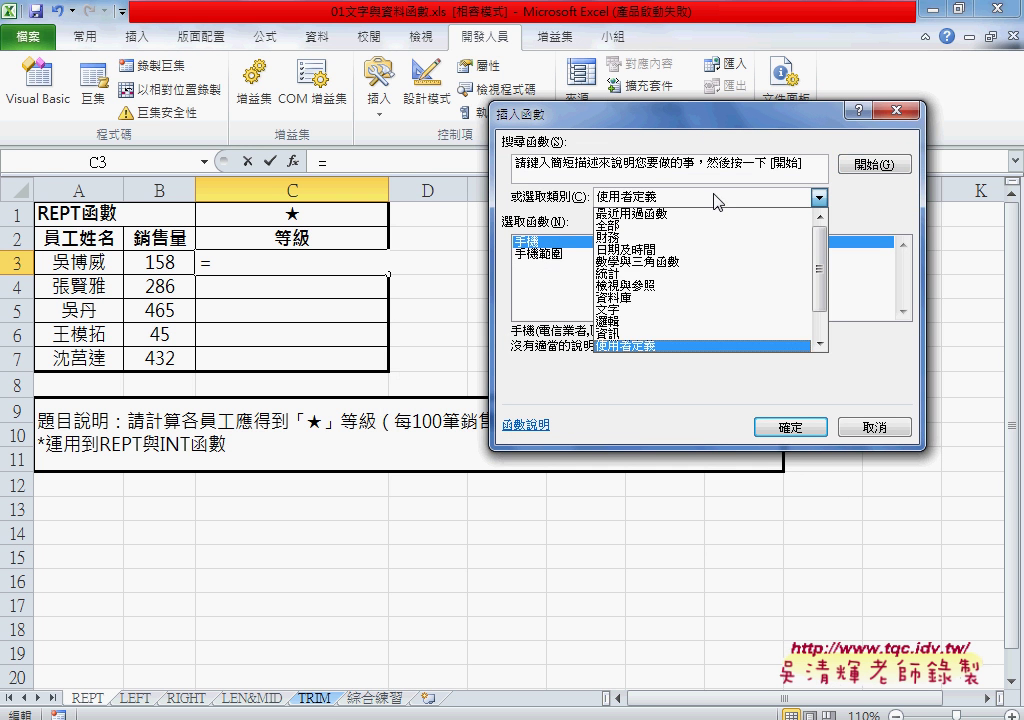
pyautogui.click(682, 312)
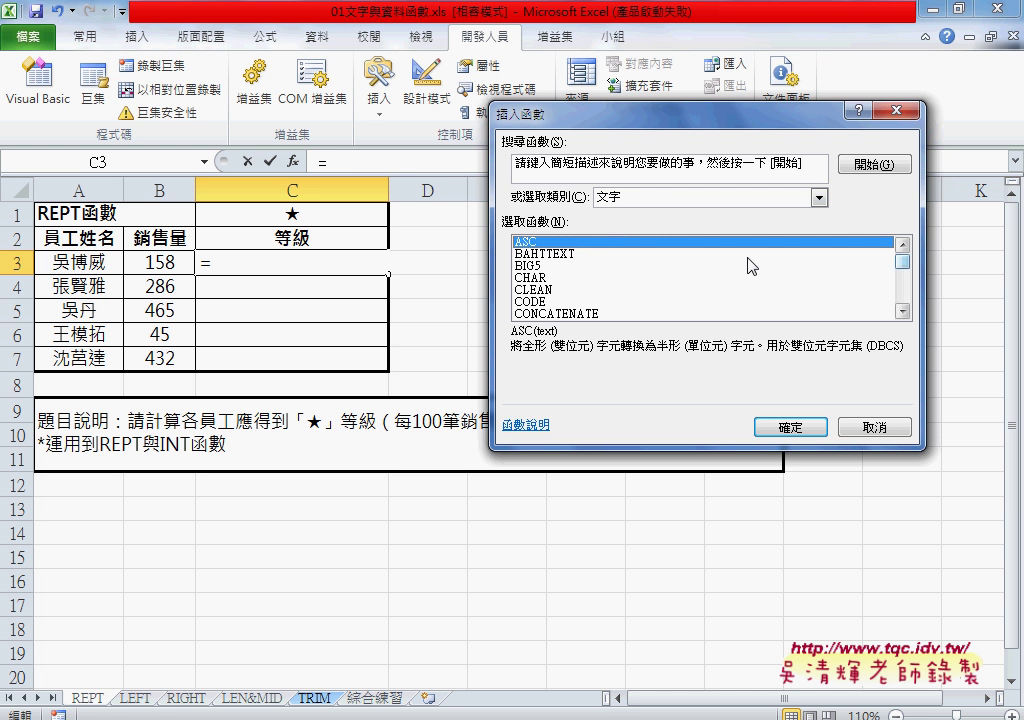
pyautogui.moveTo(902, 261); pyautogui.dragTo(902, 316)
pyautogui.click(870, 313)
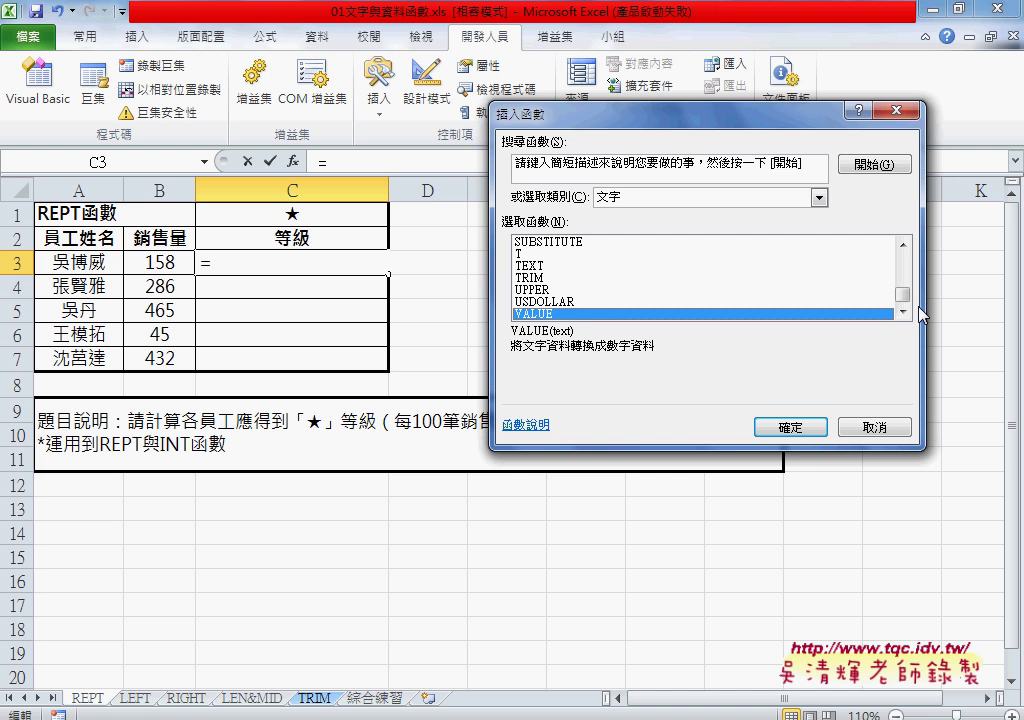
pyautogui.moveTo(907, 302); pyautogui.dragTo(903, 258)
pyautogui.click(615, 243)
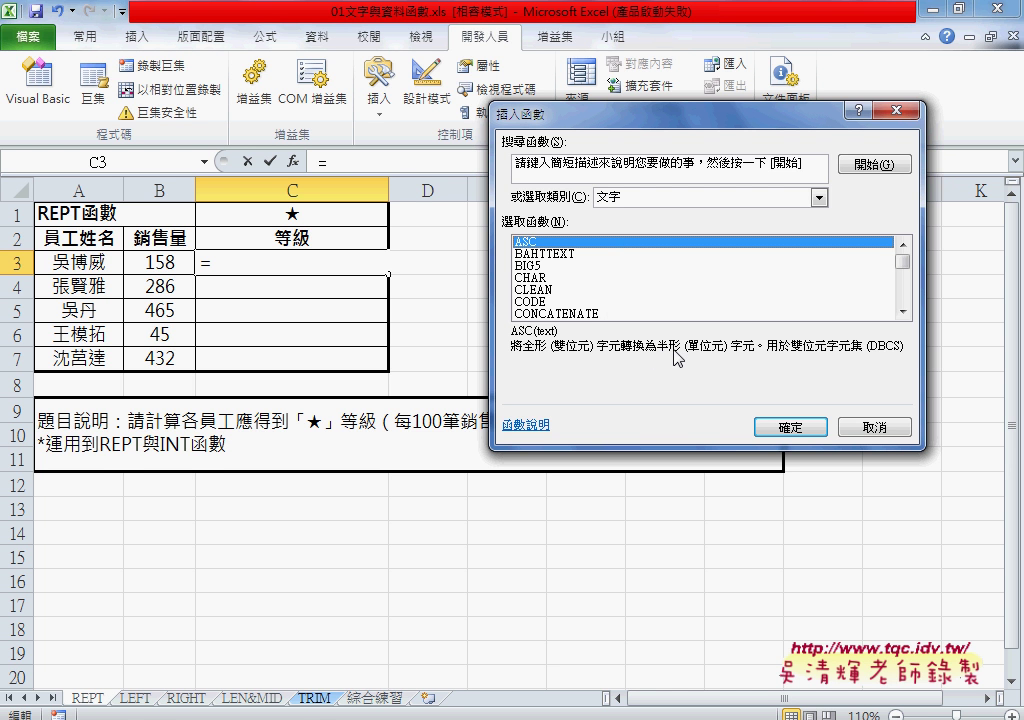
pyautogui.click(553, 254)
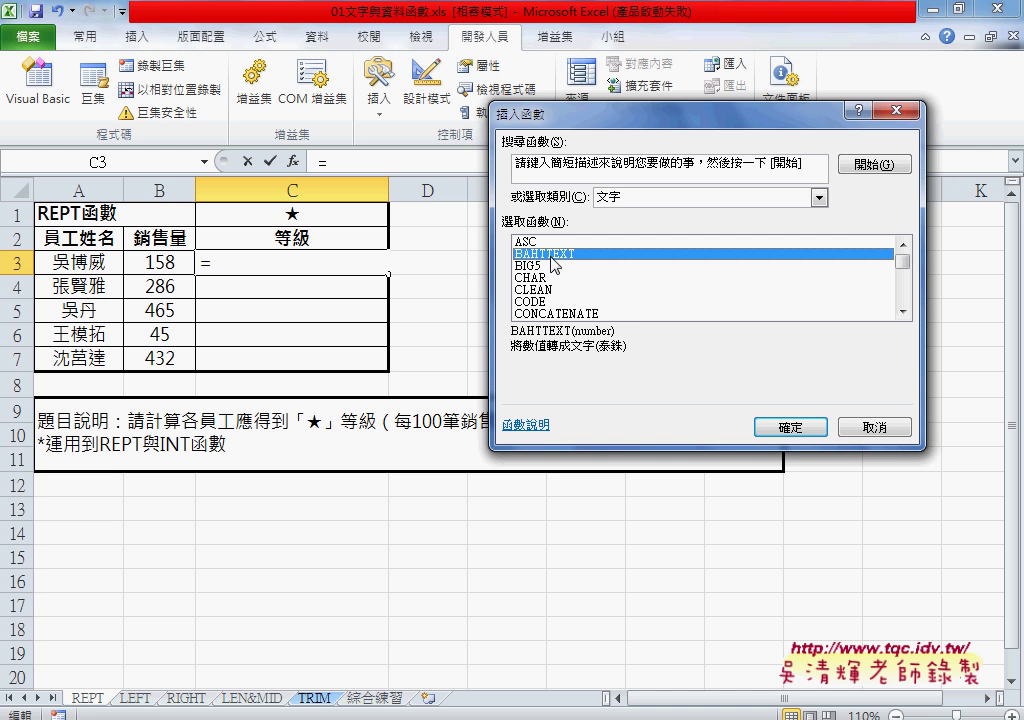
pyautogui.click(536, 268)
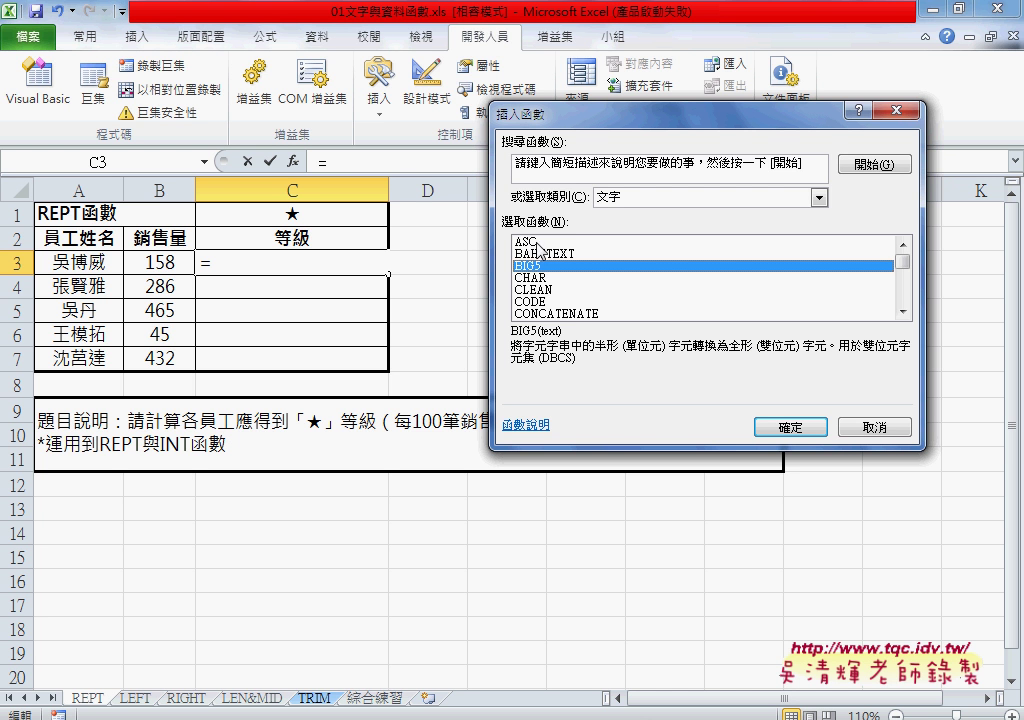
pyautogui.click(538, 280)
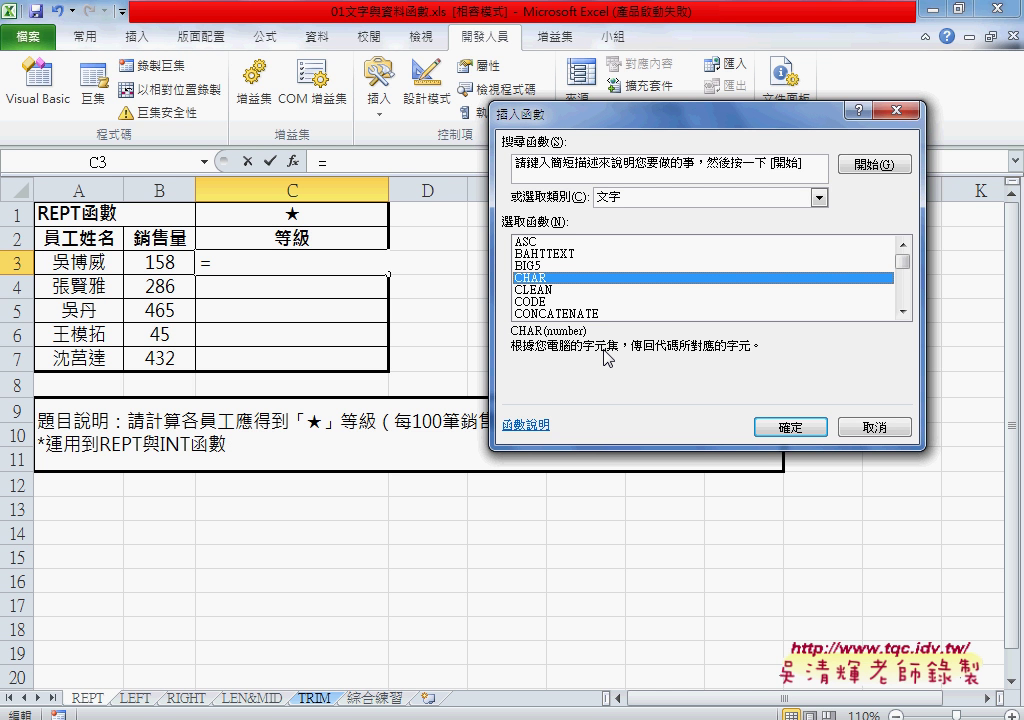
pyautogui.click(805, 425)
# Preview CHAR with codes 65 and 66 (A, B), then cancel so C3 stays empty
pyautogui.write('6')
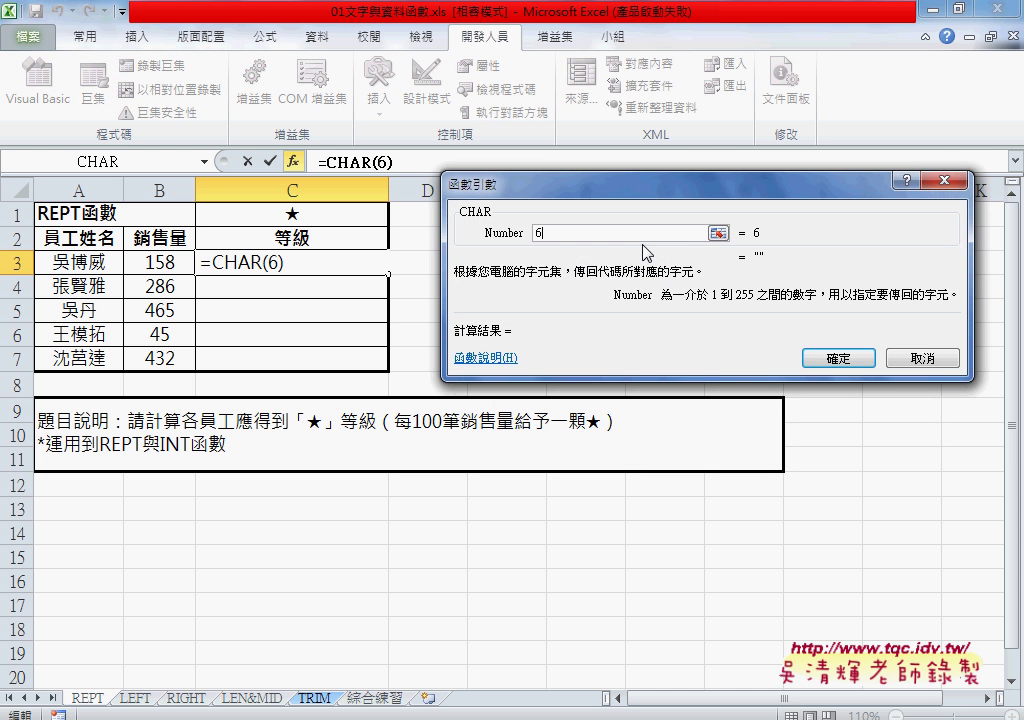
pyautogui.write('5')
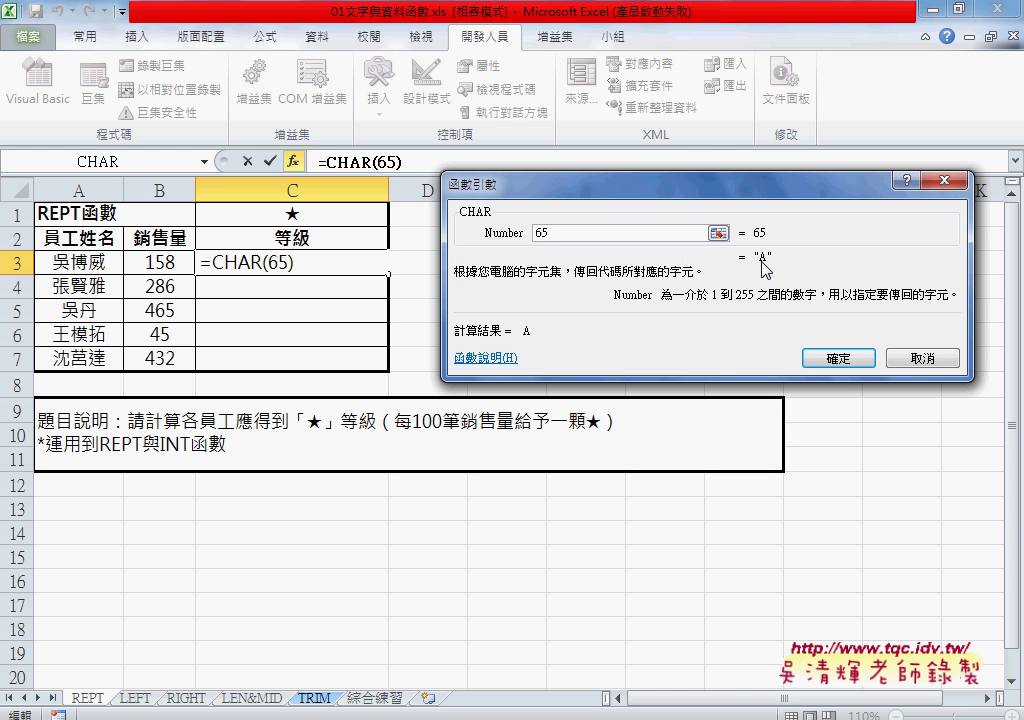
pyautogui.moveTo(570, 232); pyautogui.dragTo(524, 242)
pyautogui.write('66')
pyautogui.click(922, 358)
# Reopen Insert Function for C3, check FIND's description and select REPT
pyautogui.click(292, 161)
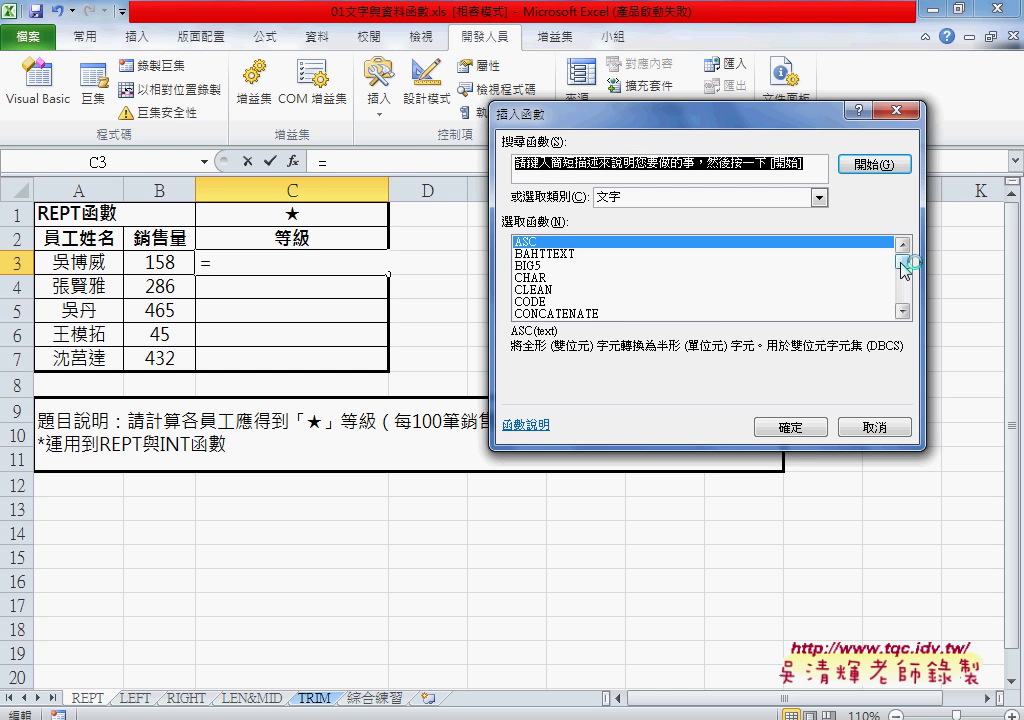
pyautogui.moveTo(902, 262); pyautogui.dragTo(903, 270)
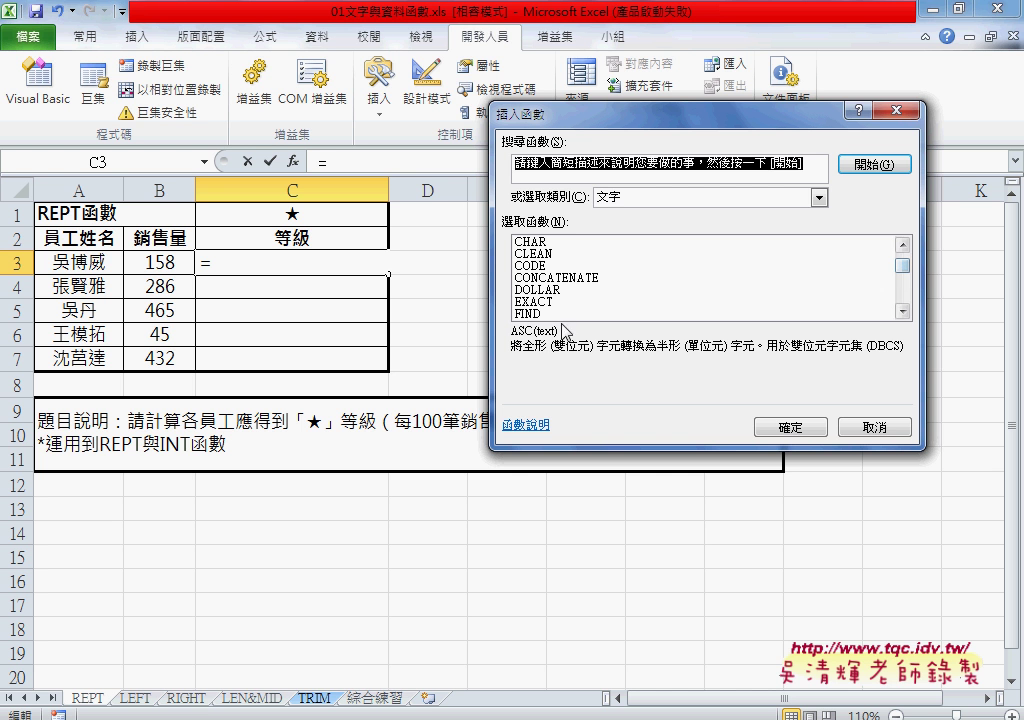
pyautogui.click(677, 314)
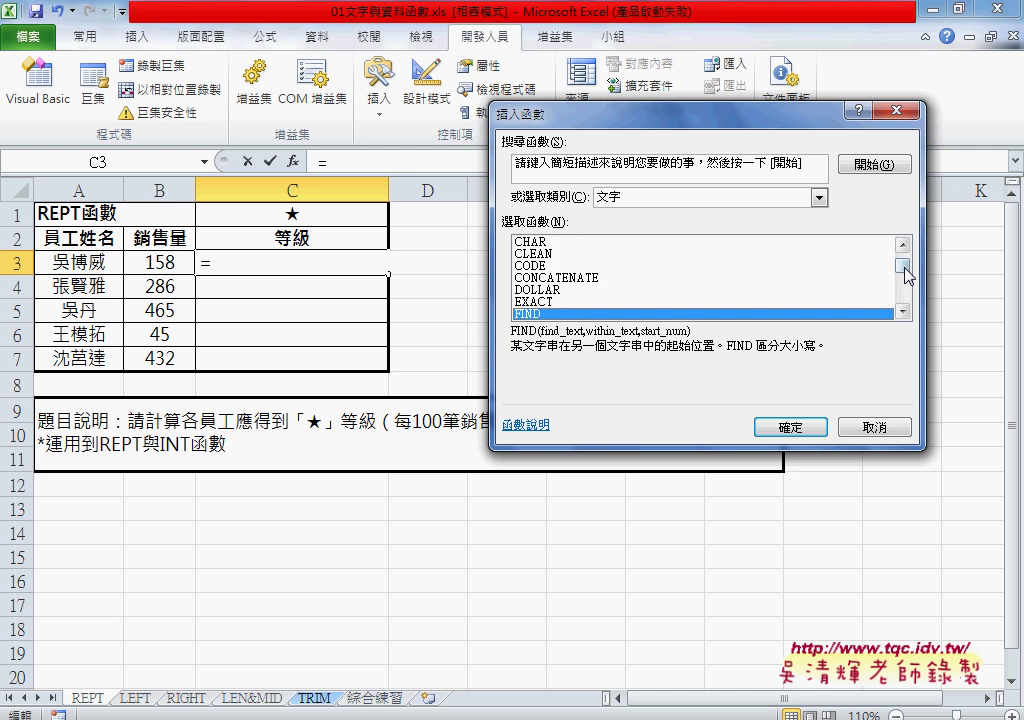
pyautogui.moveTo(905, 269); pyautogui.dragTo(905, 287)
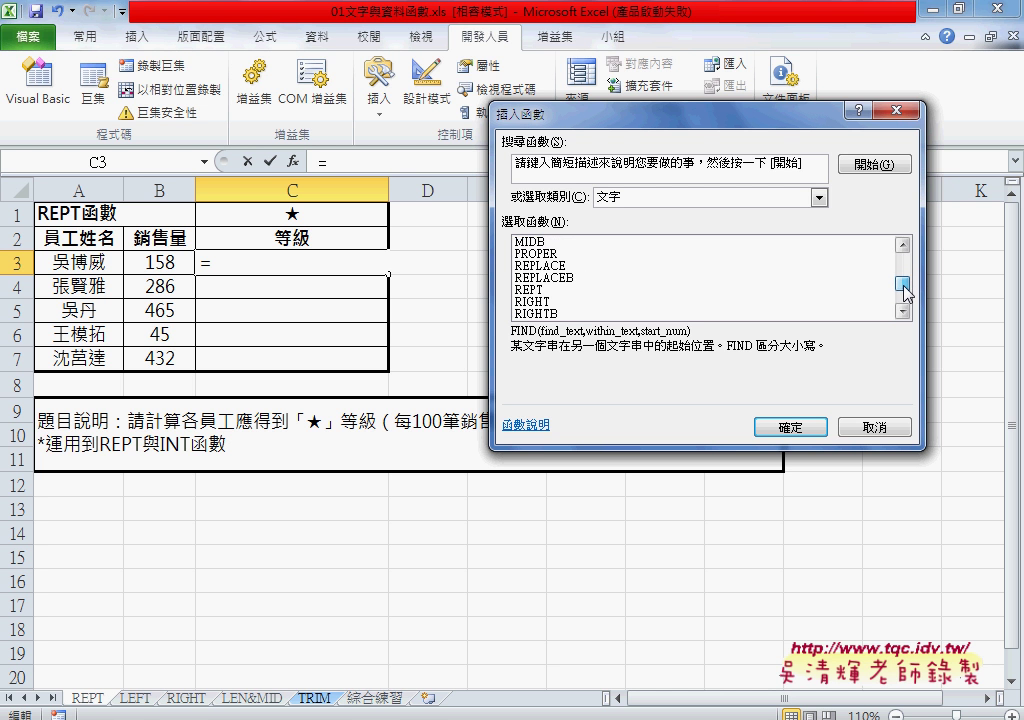
pyautogui.click(534, 293)
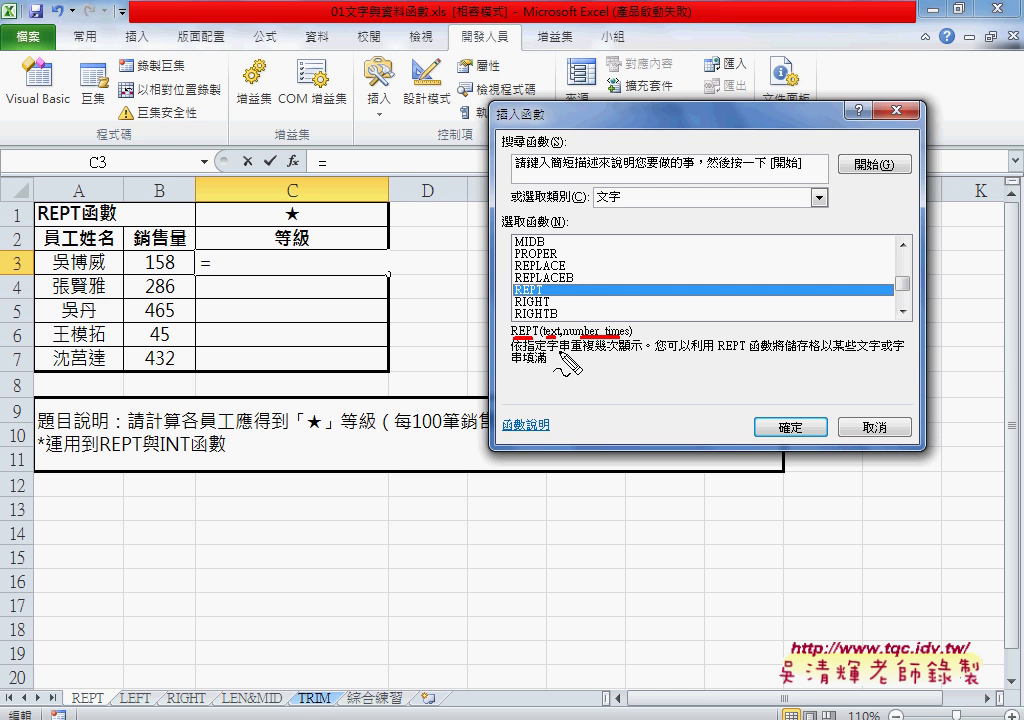
# Underline key parts of REPT's description, clear the annotations, and insert REPT into C3
pyautogui.moveTo(570, 353); pyautogui.dragTo(633, 353)
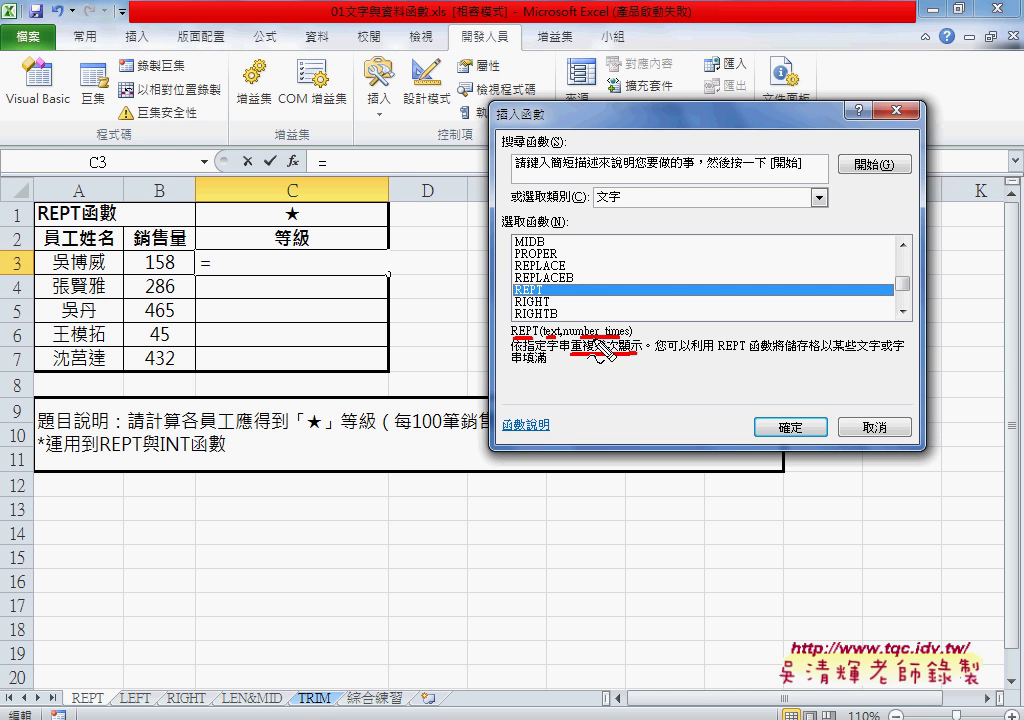
pyautogui.moveTo(597, 335); pyautogui.dragTo(618, 333)
pyautogui.moveTo(785, 353)
pyautogui.mouseDown()
pyautogui.moveTo(900, 354)
pyautogui.moveTo(698, 352)
pyautogui.mouseUp()
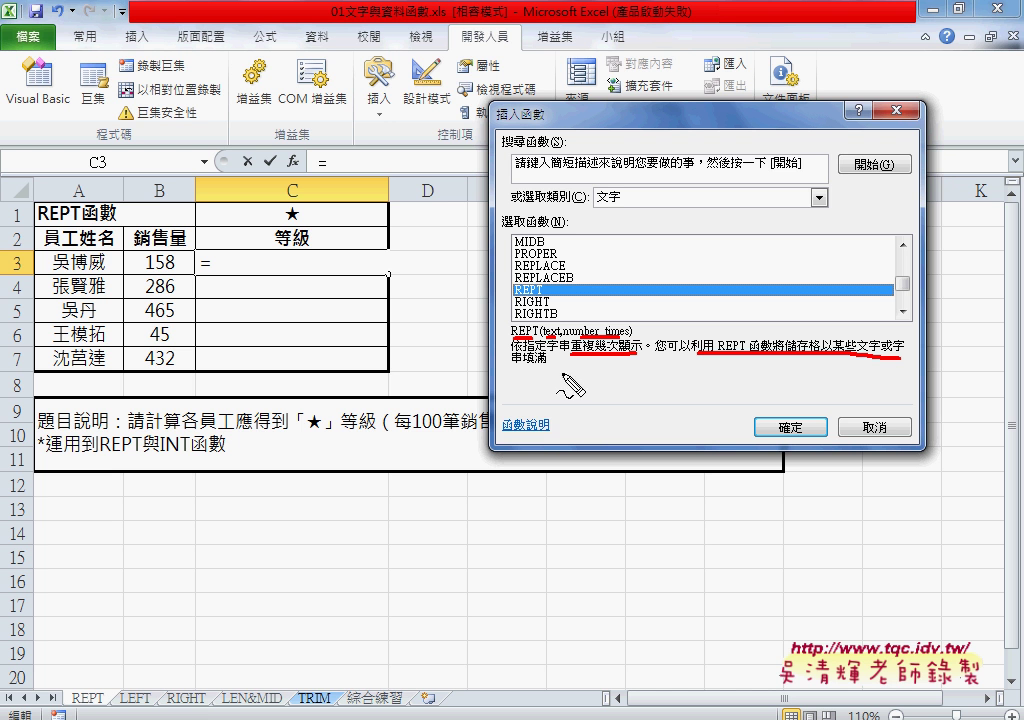
pyautogui.moveTo(560, 372); pyautogui.dragTo(518, 372)
pyautogui.moveTo(540, 434)
pyautogui.mouseDown()
pyautogui.moveTo(497, 440)
pyautogui.moveTo(538, 437)
pyautogui.mouseUp()
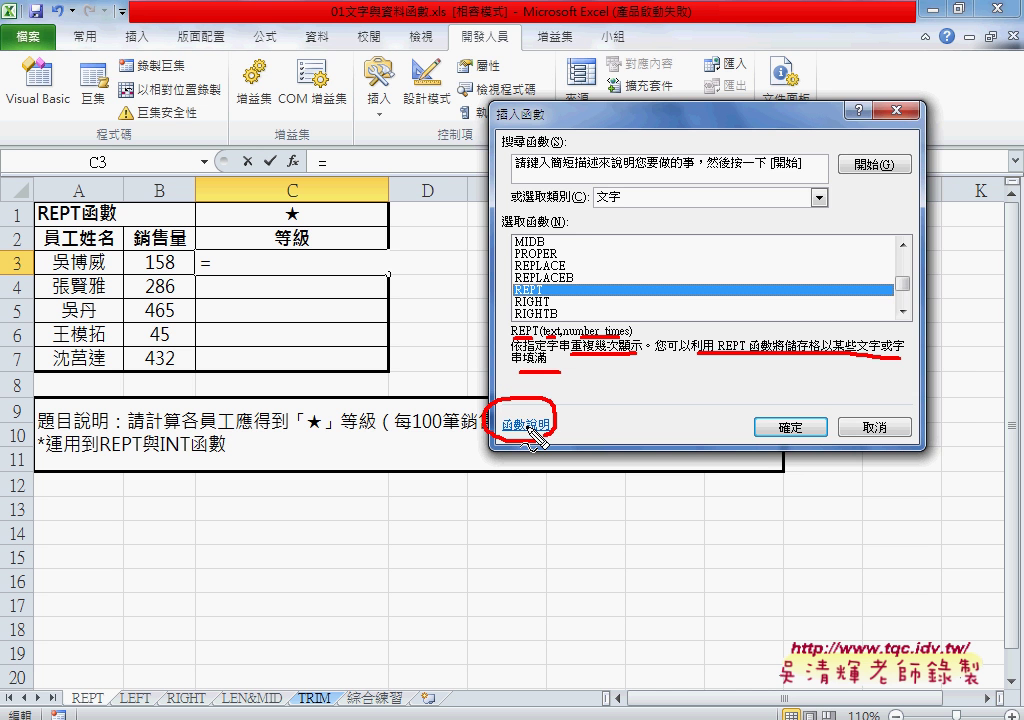
pyautogui.press('Escape')
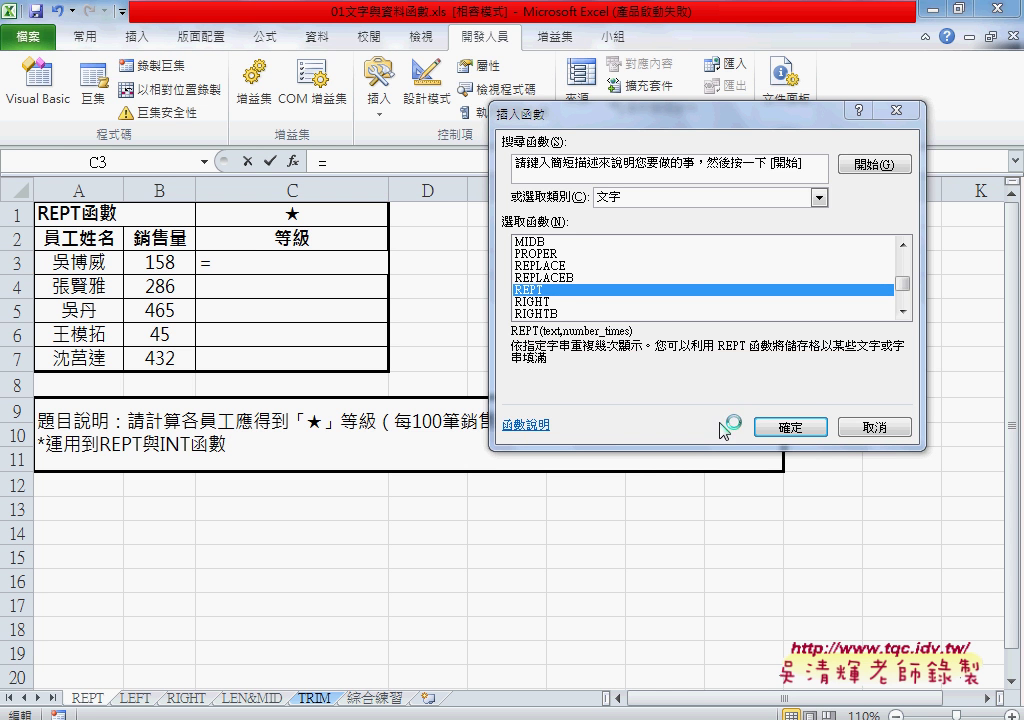
pyautogui.click(802, 427)
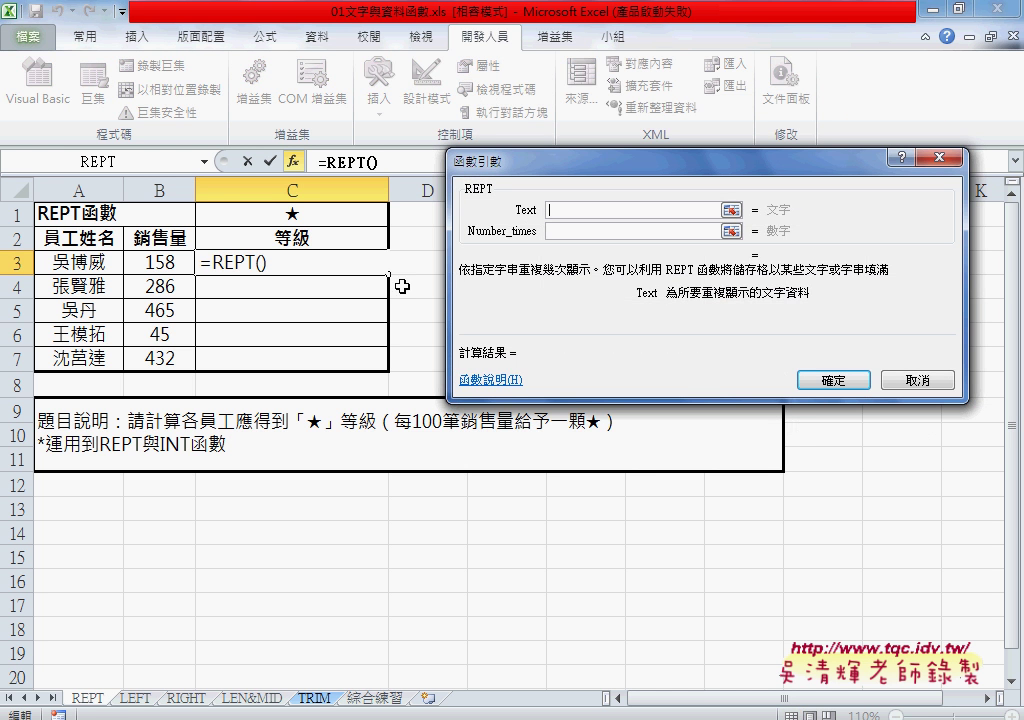
pyautogui.click(310, 217)
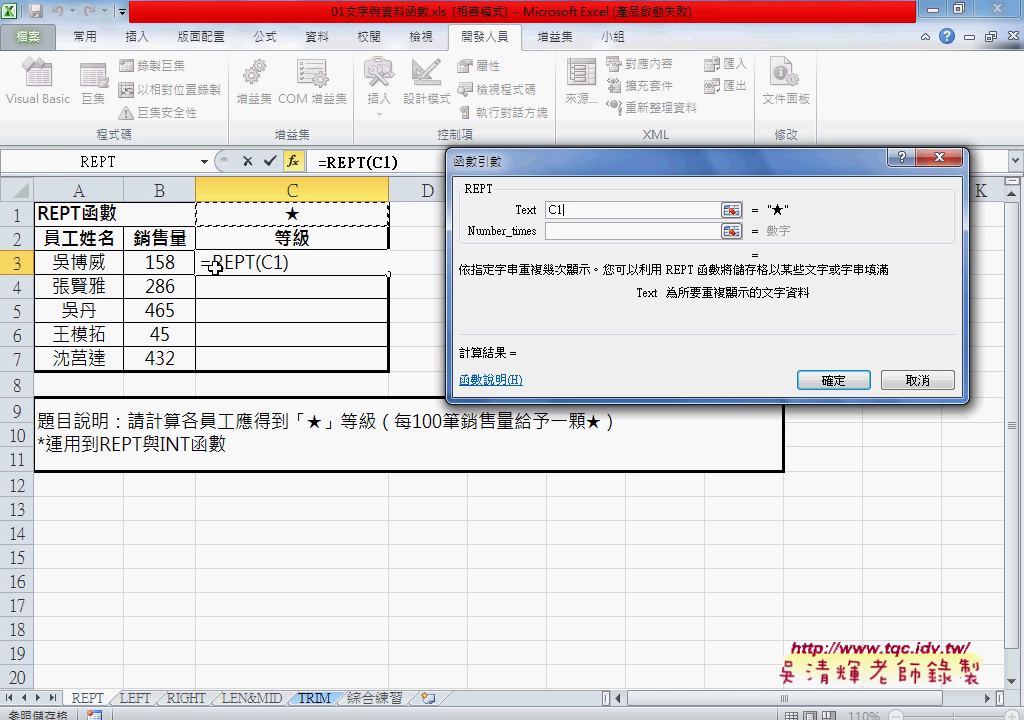
pyautogui.press('Tab')
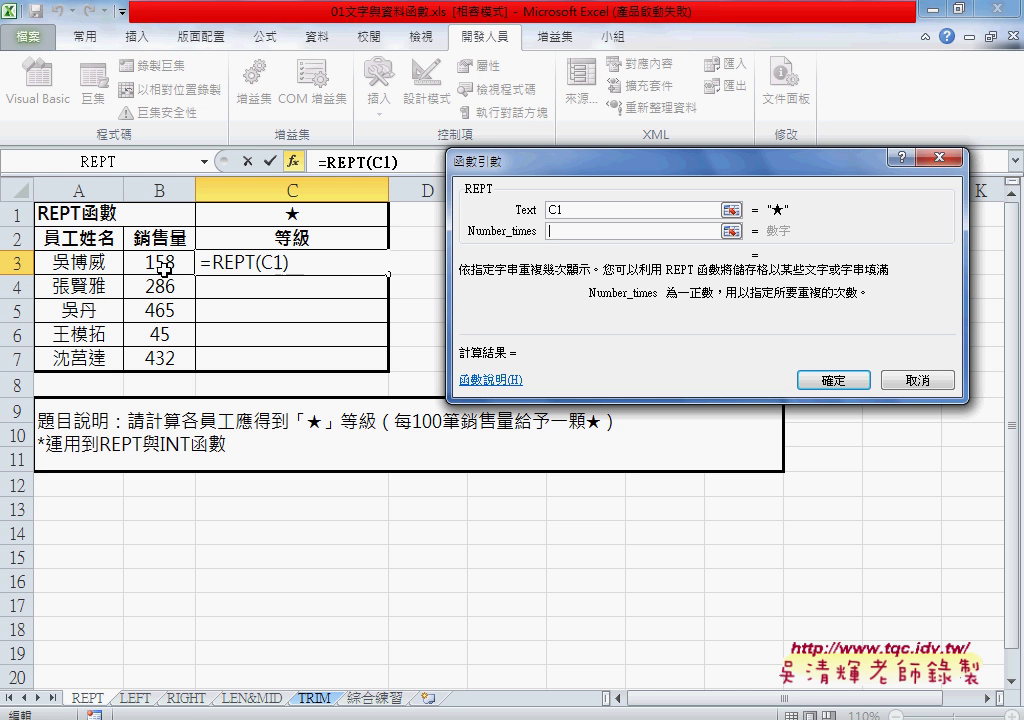
pyautogui.click(163, 266)
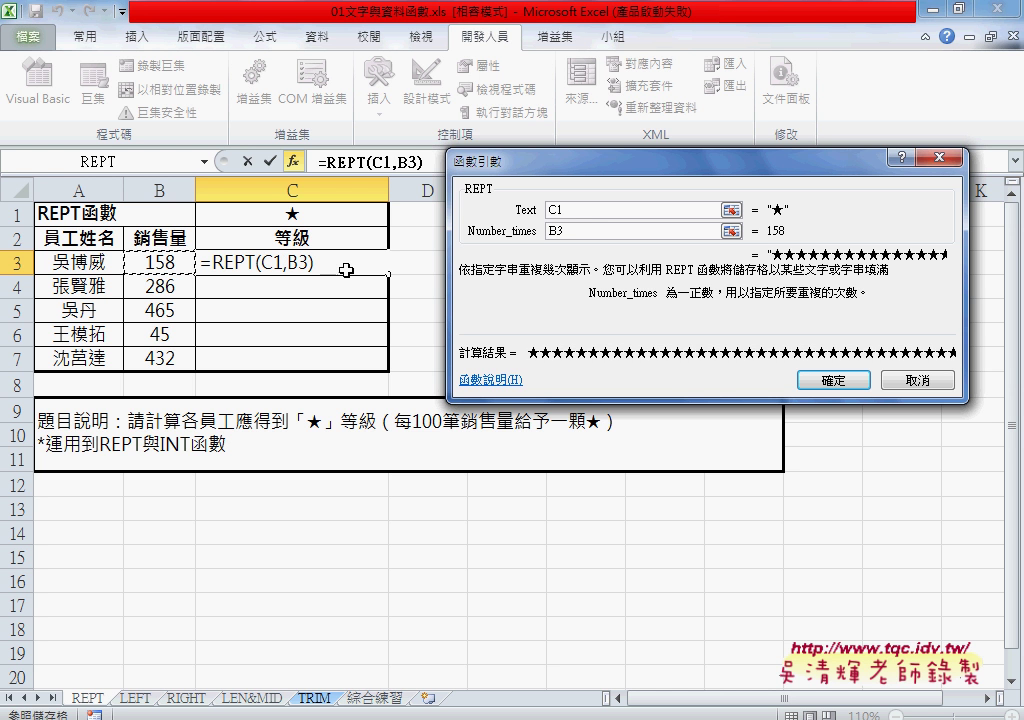
pyautogui.write('/10')
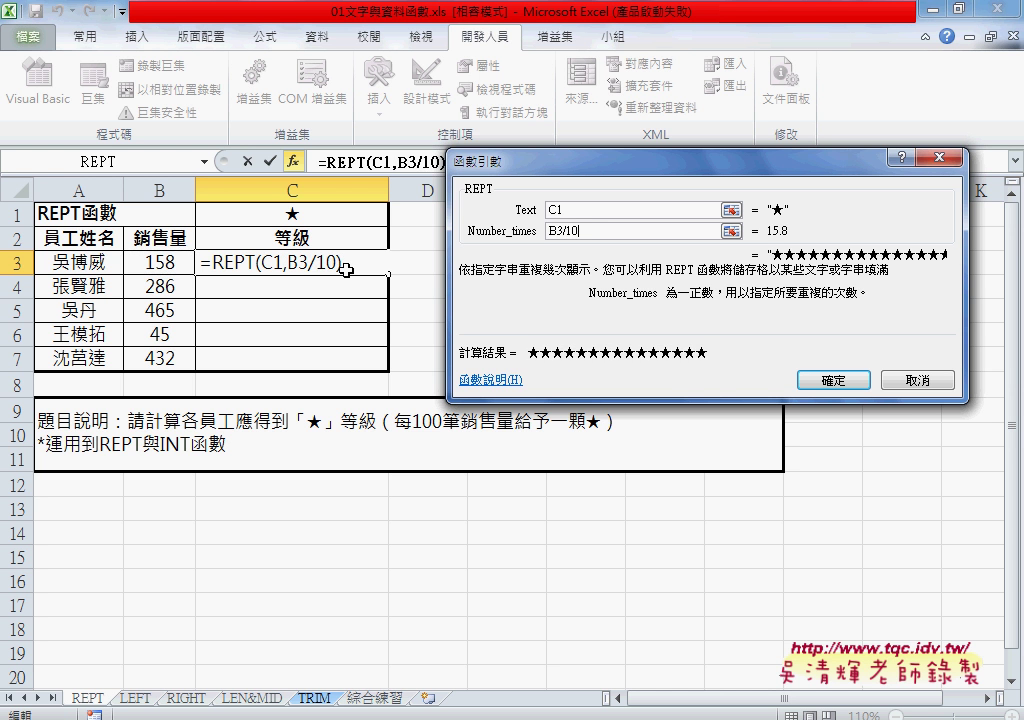
pyautogui.write('0')
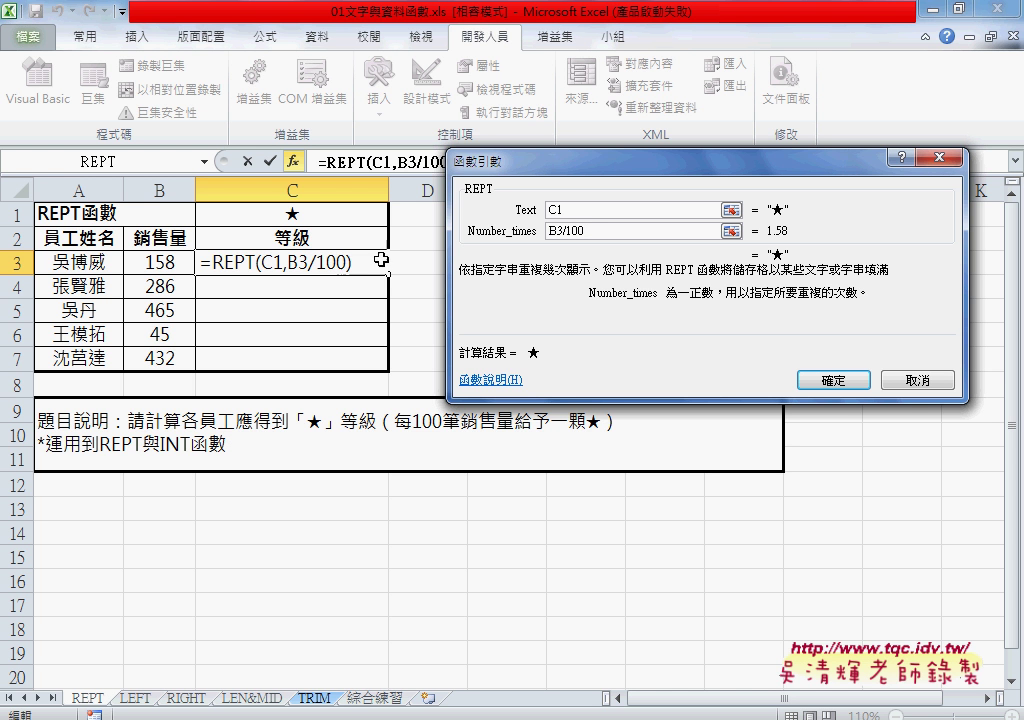
pyautogui.doubleClick(543, 231)
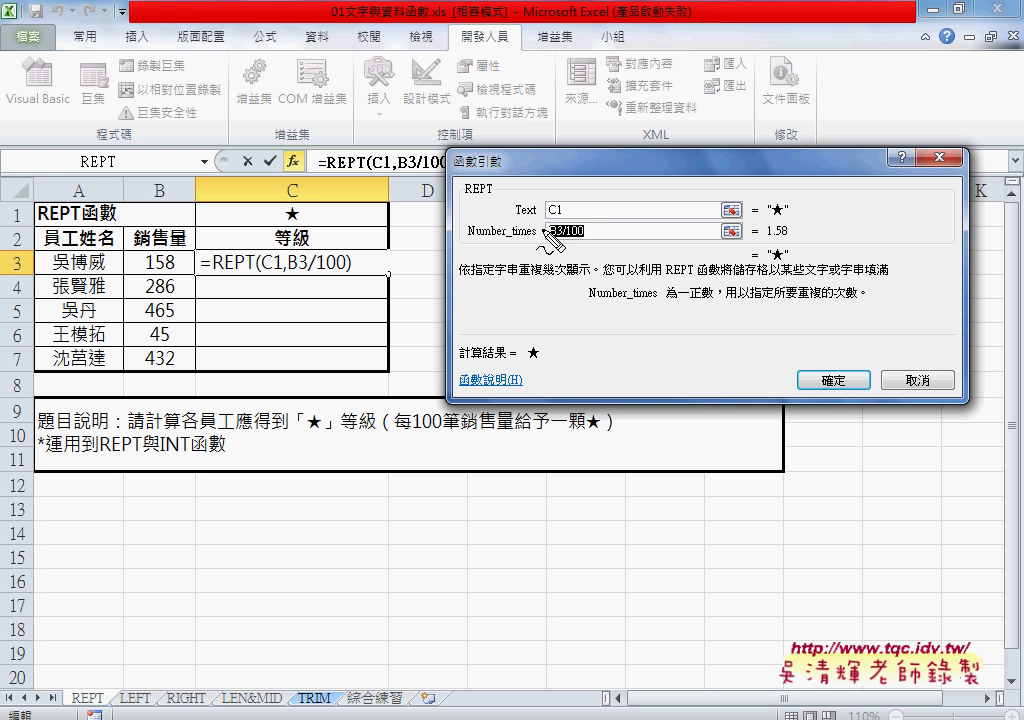
pyautogui.moveTo(548, 238)
pyautogui.mouseDown()
pyautogui.moveTo(762, 240)
pyautogui.moveTo(786, 255)
pyautogui.mouseUp()
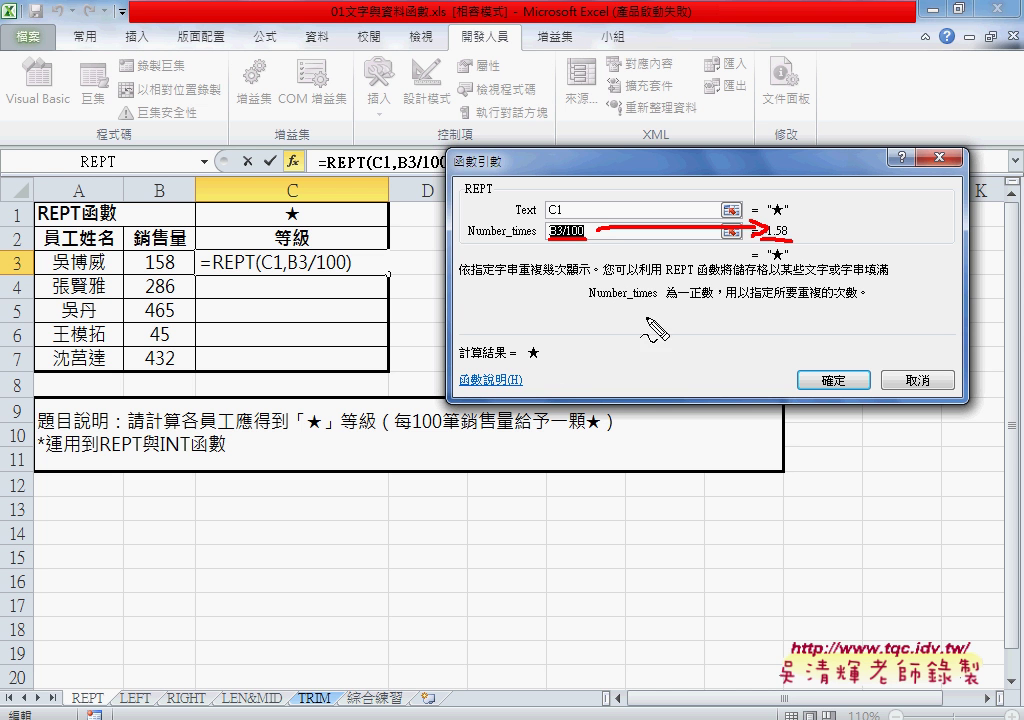
pyautogui.moveTo(775, 255); pyautogui.dragTo(785, 232)
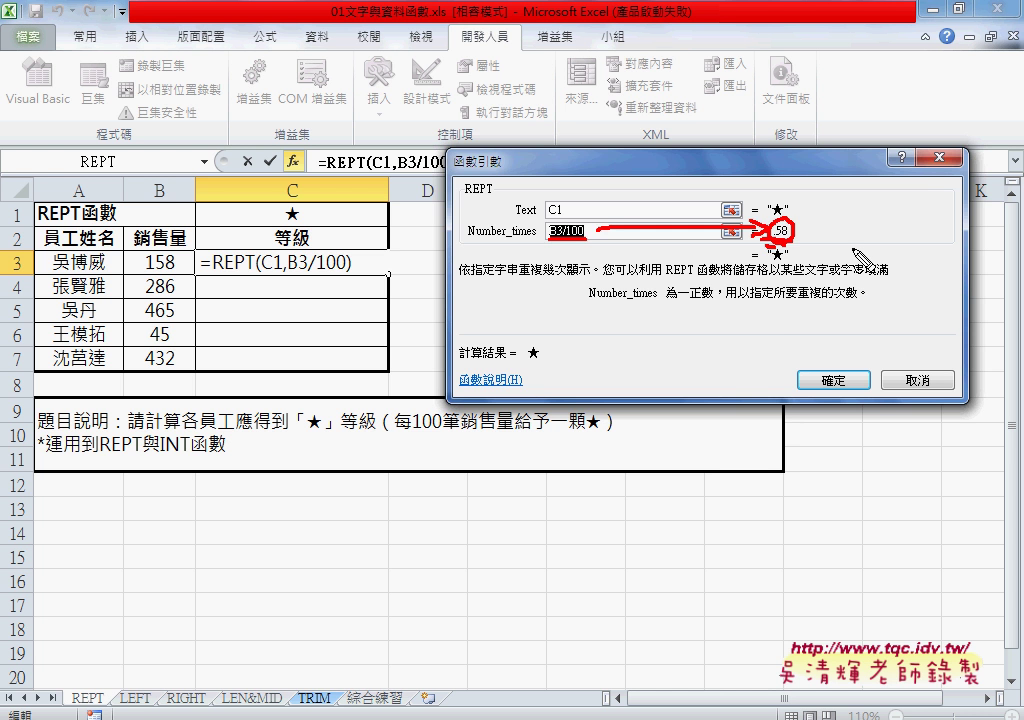
pyautogui.press('Escape')
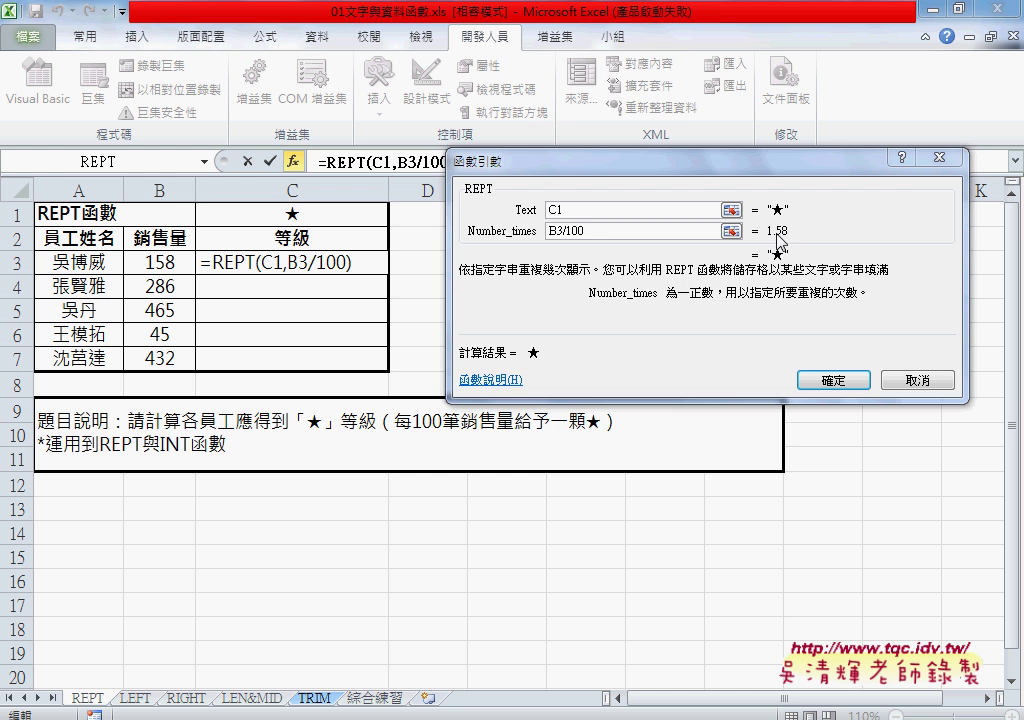
pyautogui.click(551, 232)
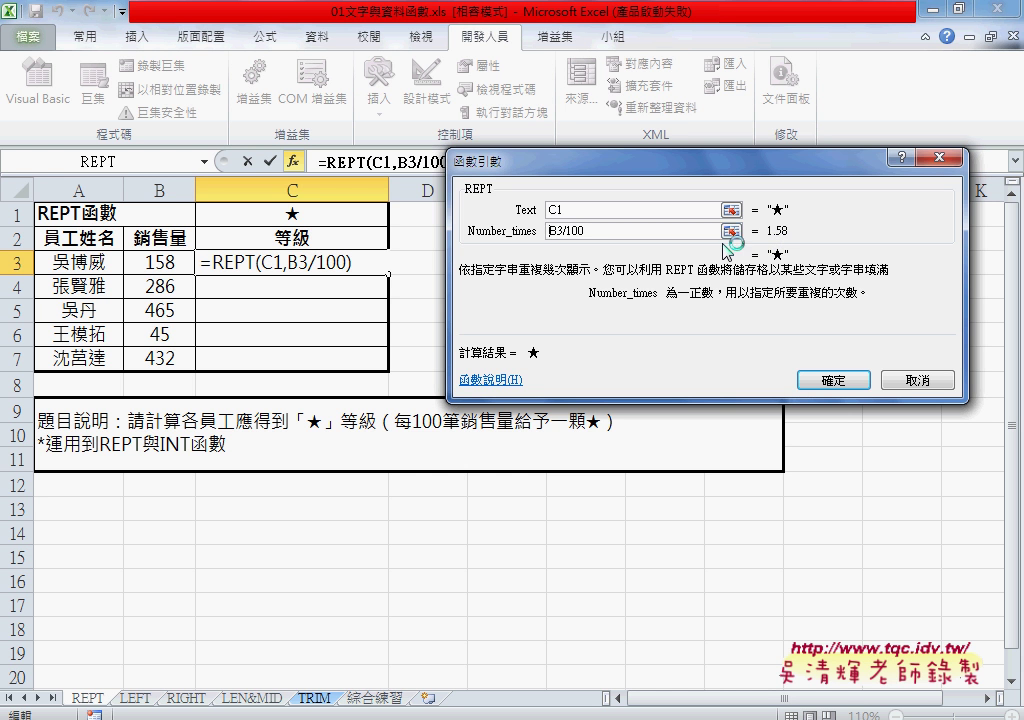
pyautogui.doubleClick(551, 232)
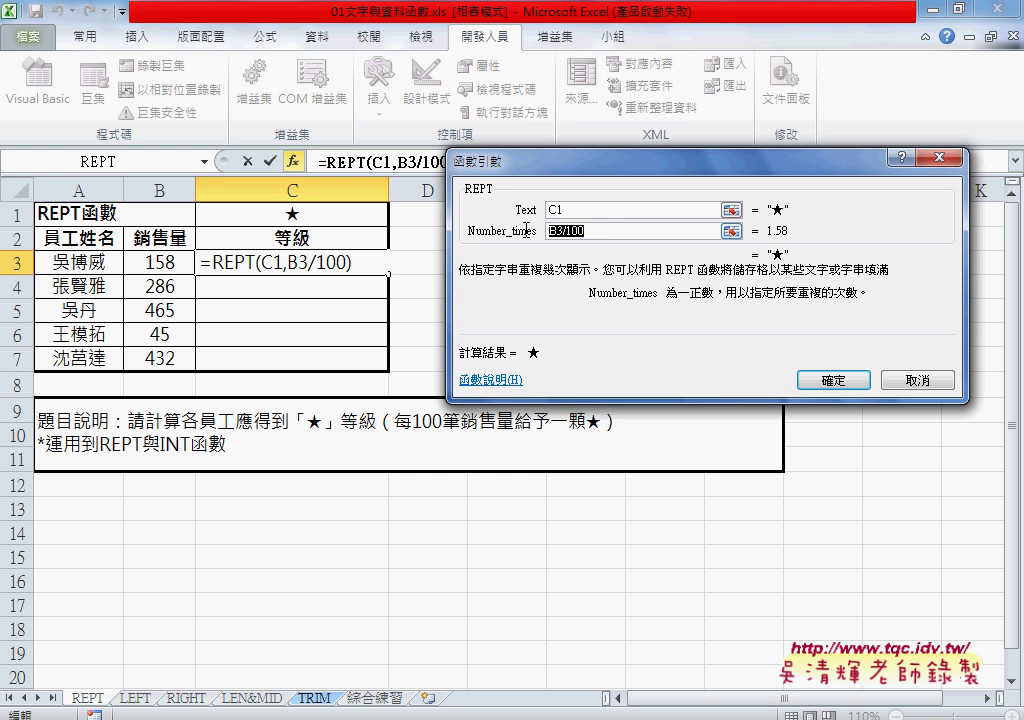
pyautogui.click(710, 233)
# Set Number_times to INT(B3/100), making C3 =REPT(C1,INT(B3/100))
pyautogui.write('i')
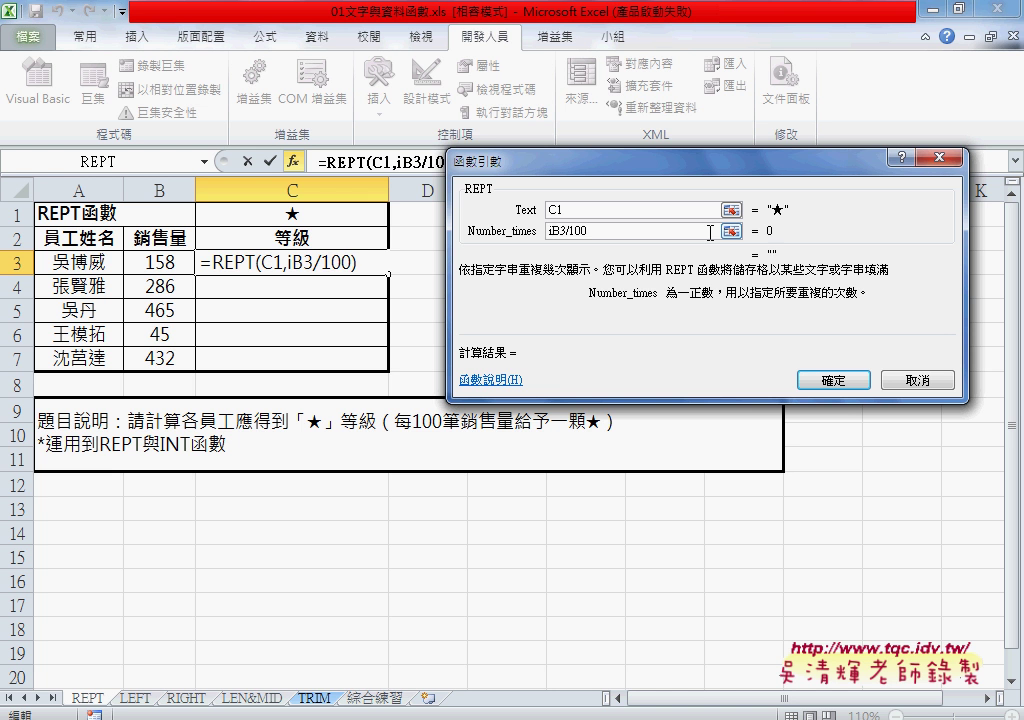
pyautogui.write('nt')
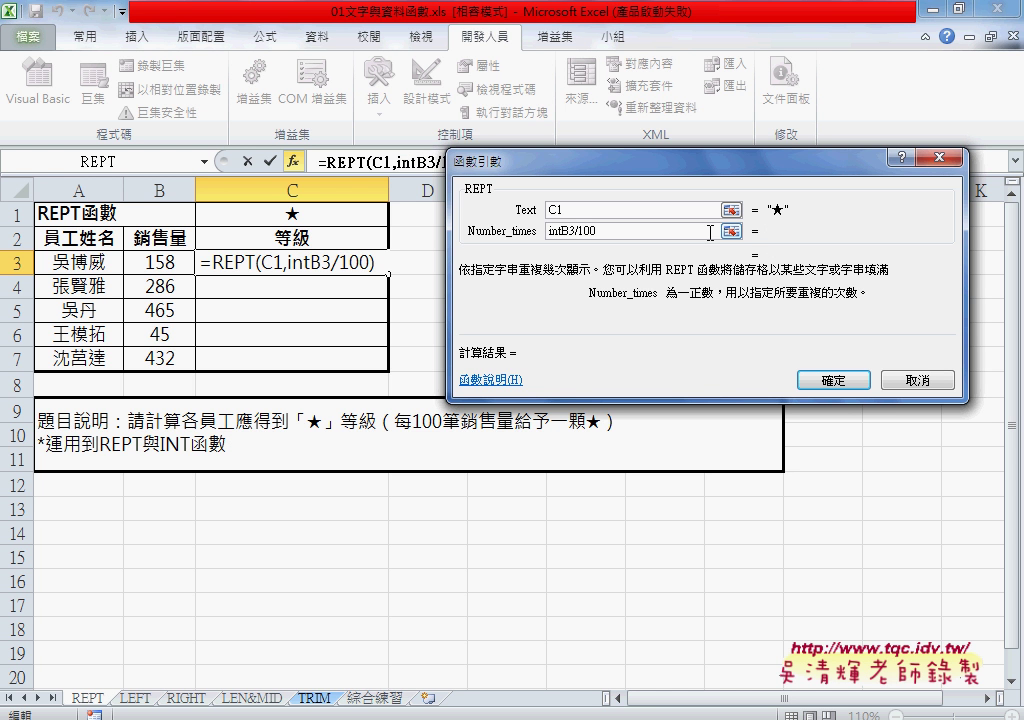
pyautogui.write('(')
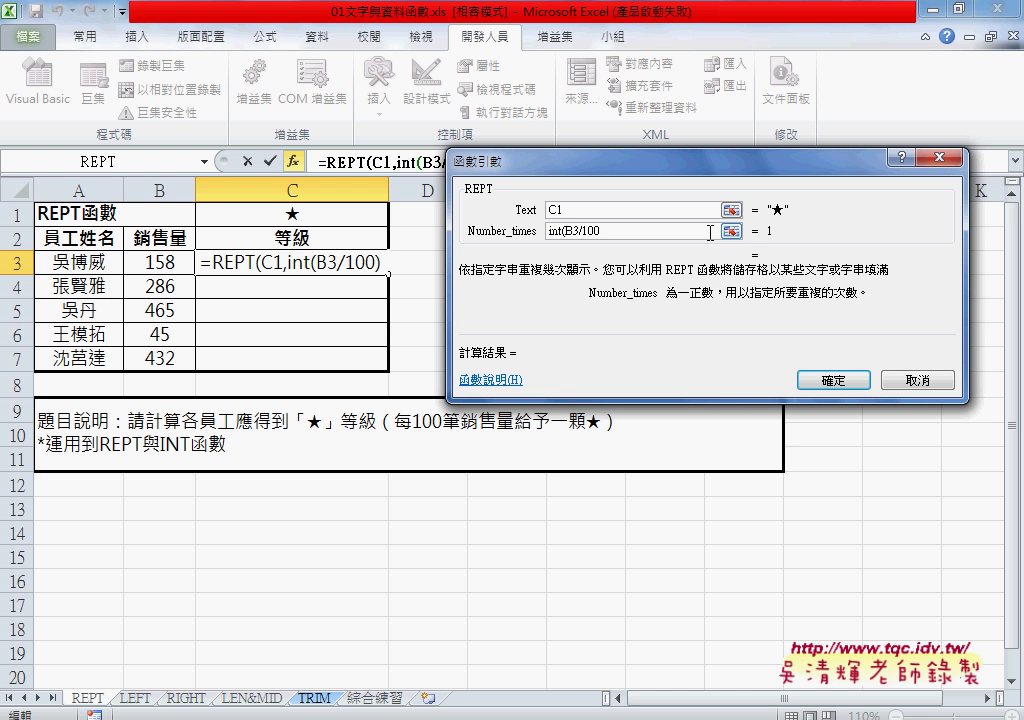
pyautogui.write(')')
pyautogui.click(834, 380)
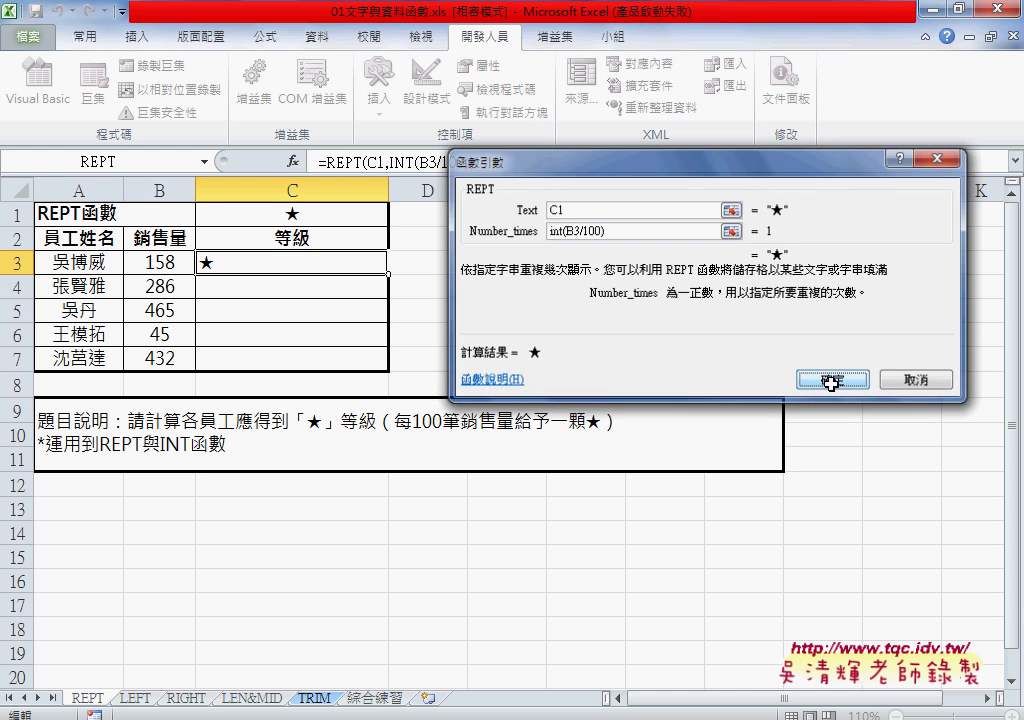
# Centre the ★ in C3 and begin editing its =REPT(C1,INT(B3/100)) formula
pyautogui.click(85, 36)
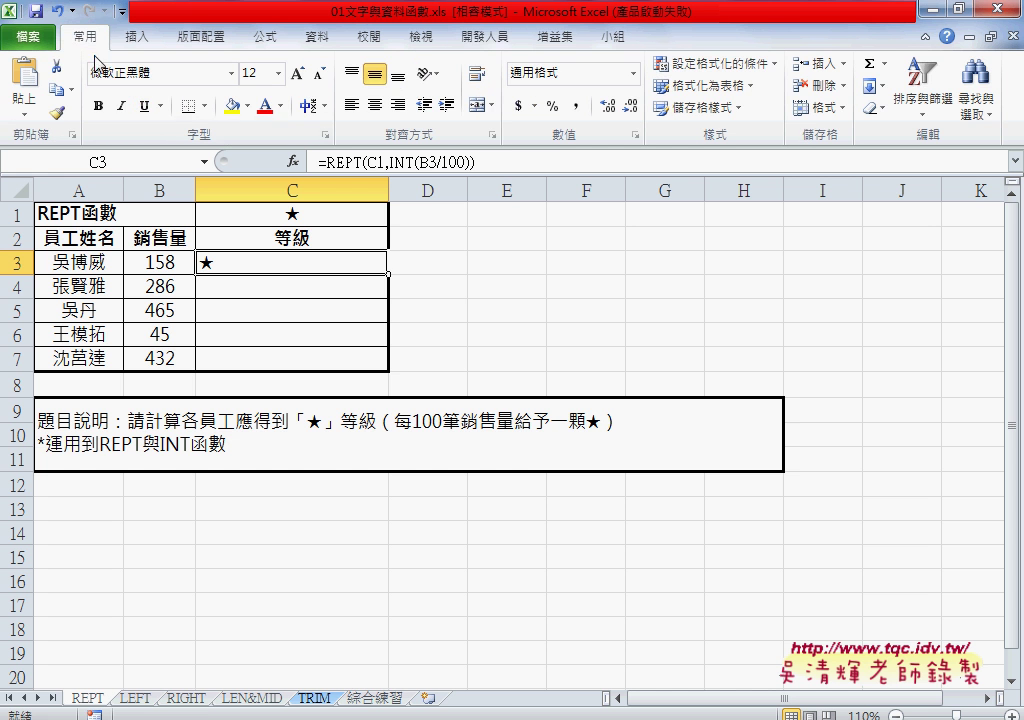
pyautogui.click(374, 104)
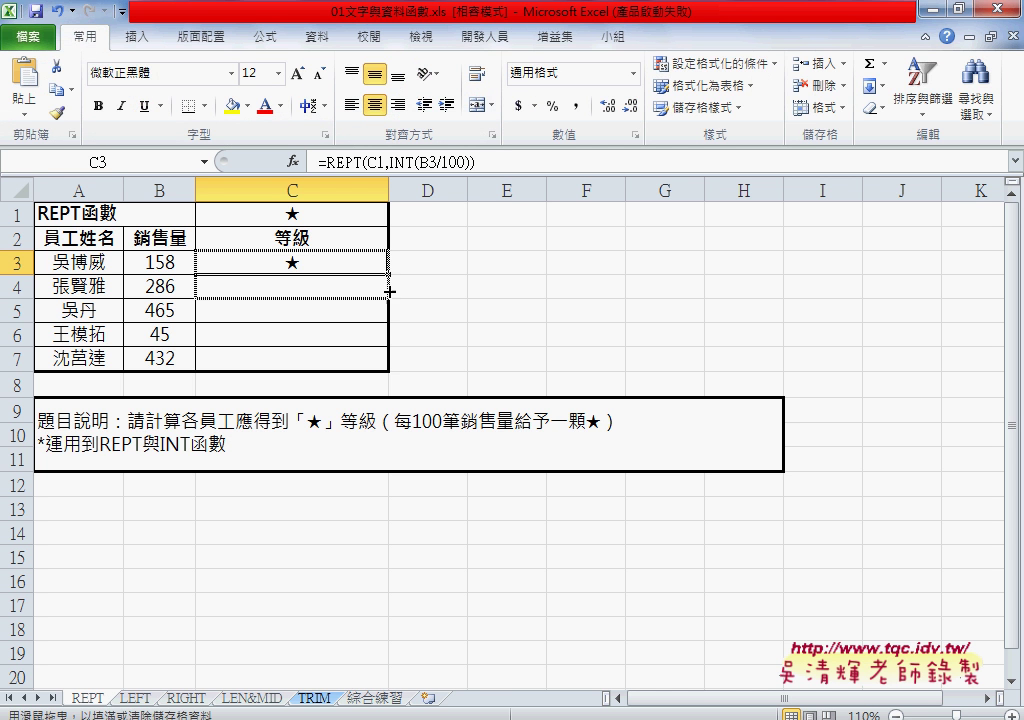
pyautogui.click(346, 163)
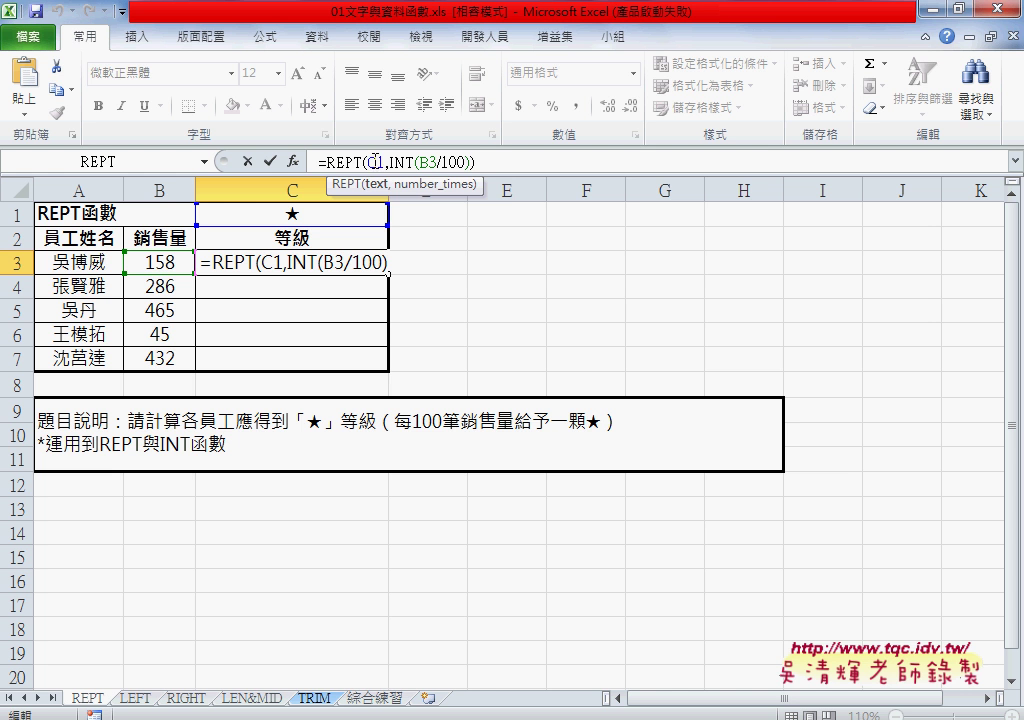
# Change the star reference to C$1 and fill the formula down C3:C7
pyautogui.moveTo(372, 162); pyautogui.dragTo(388, 167)
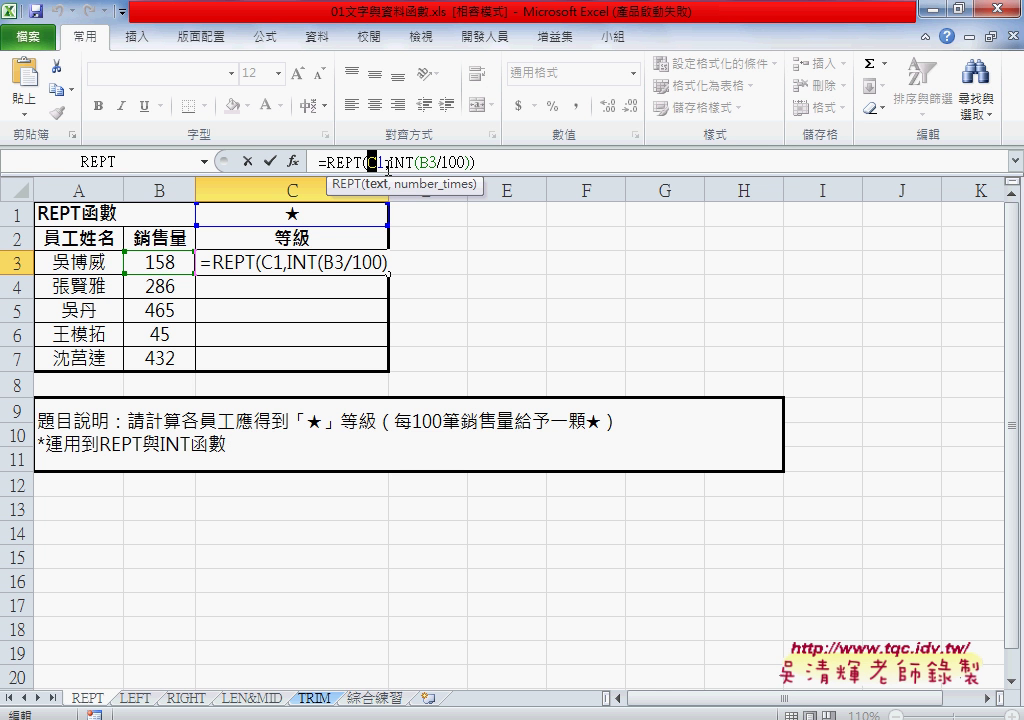
pyautogui.press('Right')
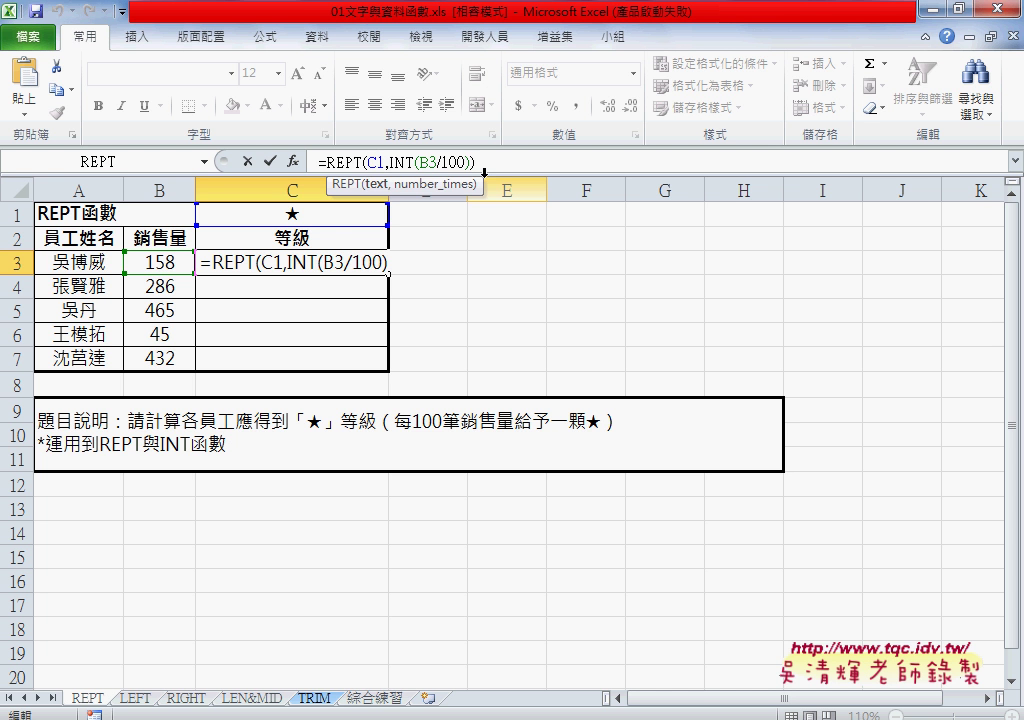
pyautogui.write('$')
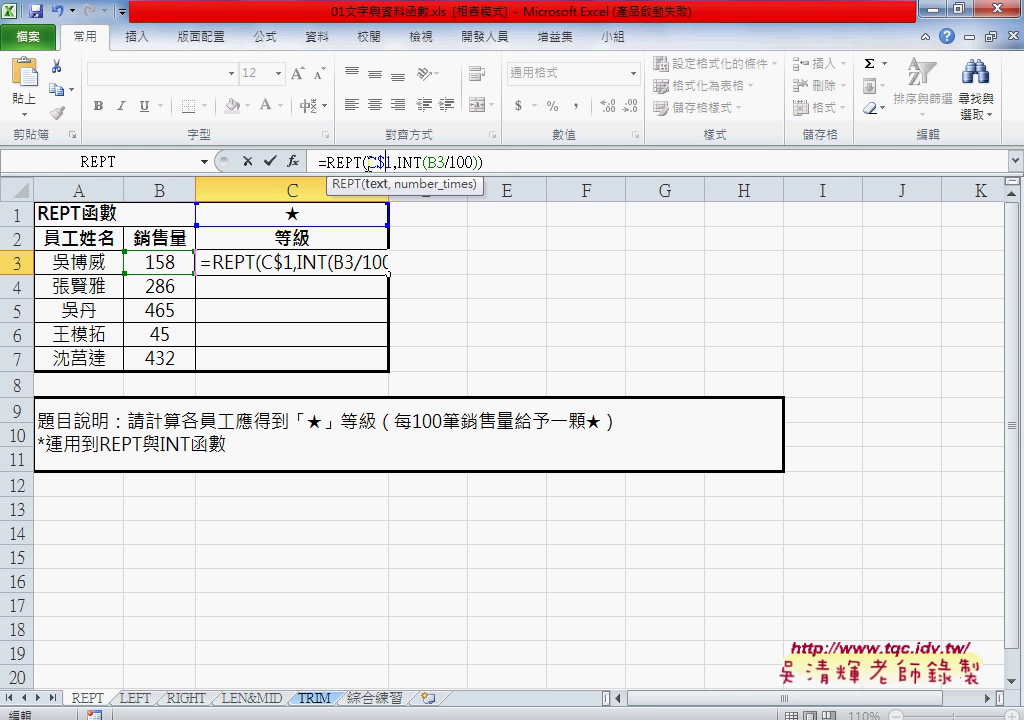
pyautogui.click(270, 161)
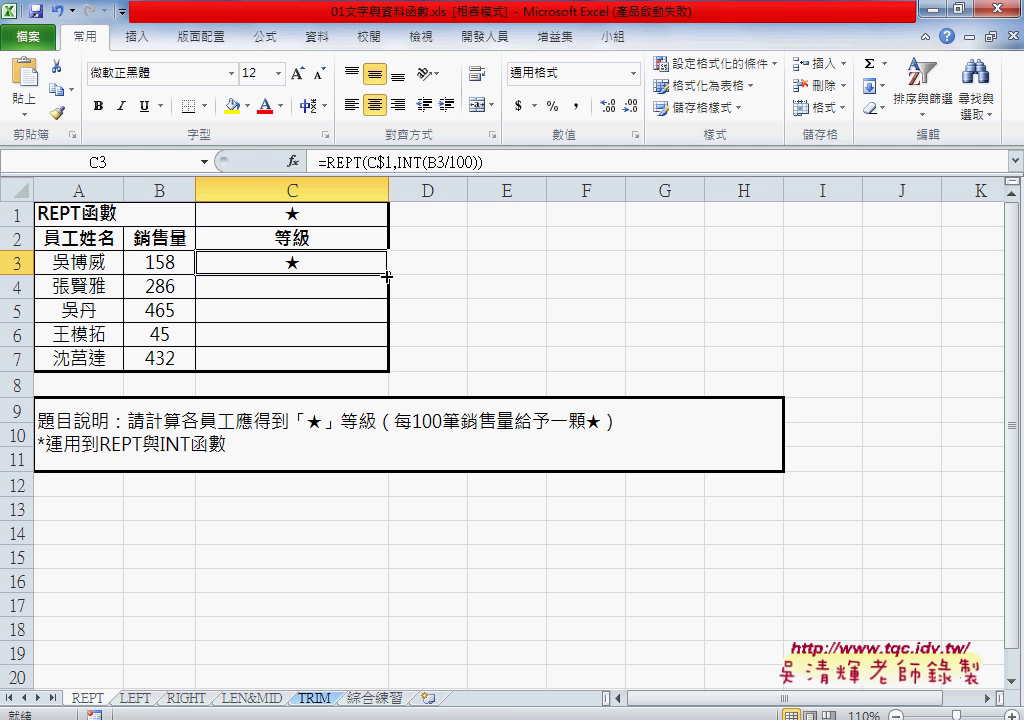
pyautogui.moveTo(387, 275); pyautogui.dragTo(390, 368)
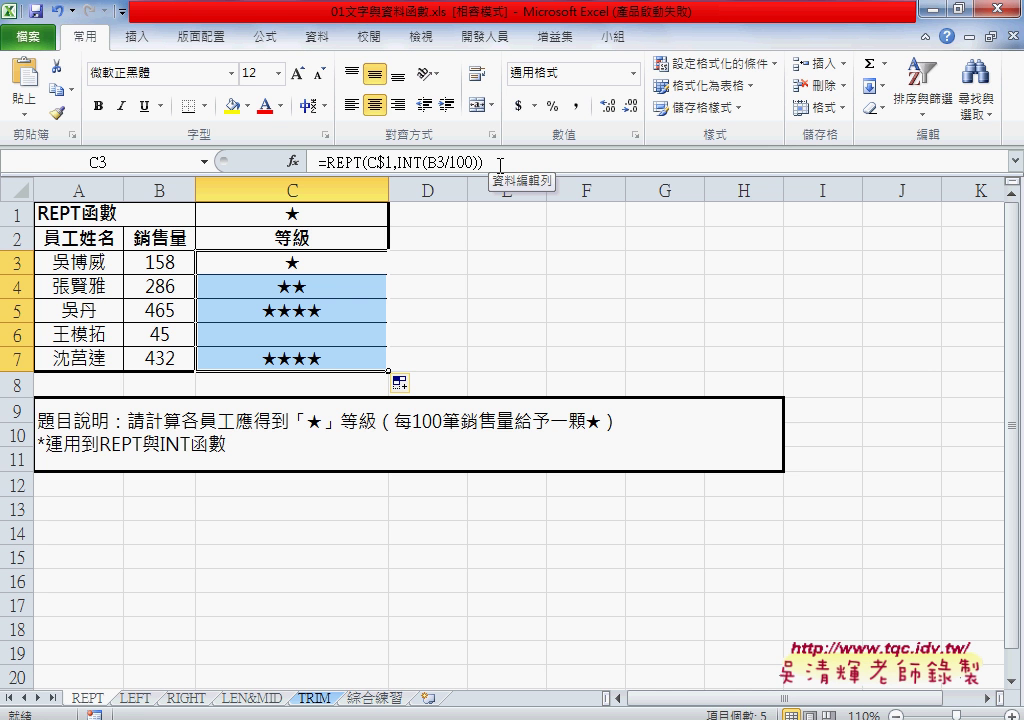
# Switch to the LEFT sheet and select cell D10
pyautogui.click(138, 698)
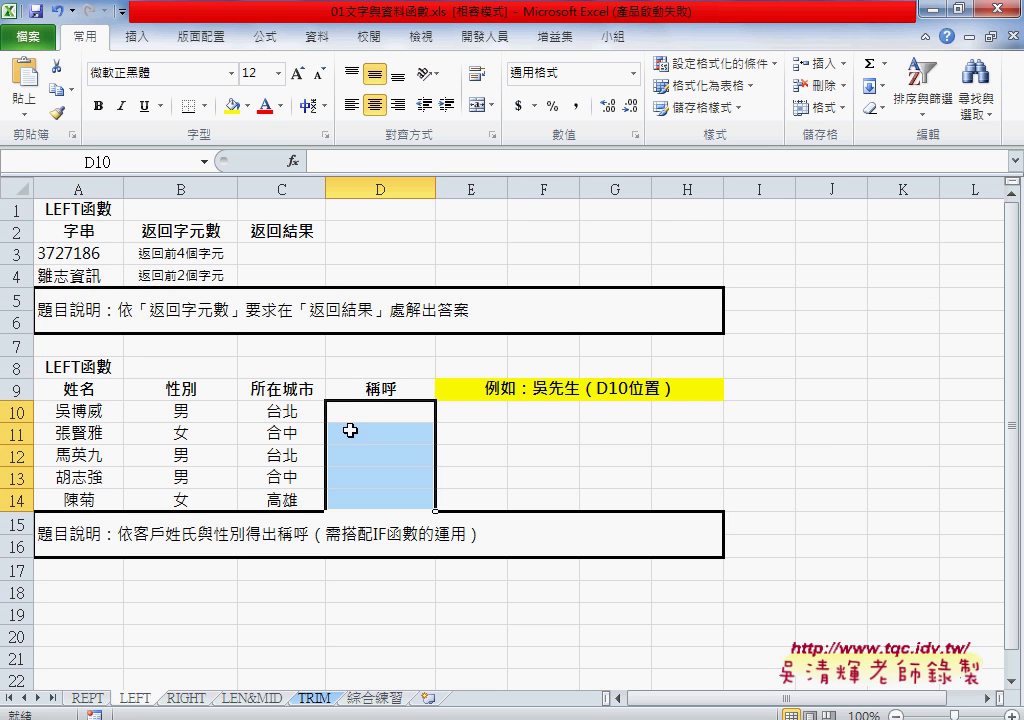
pyautogui.click(277, 257)
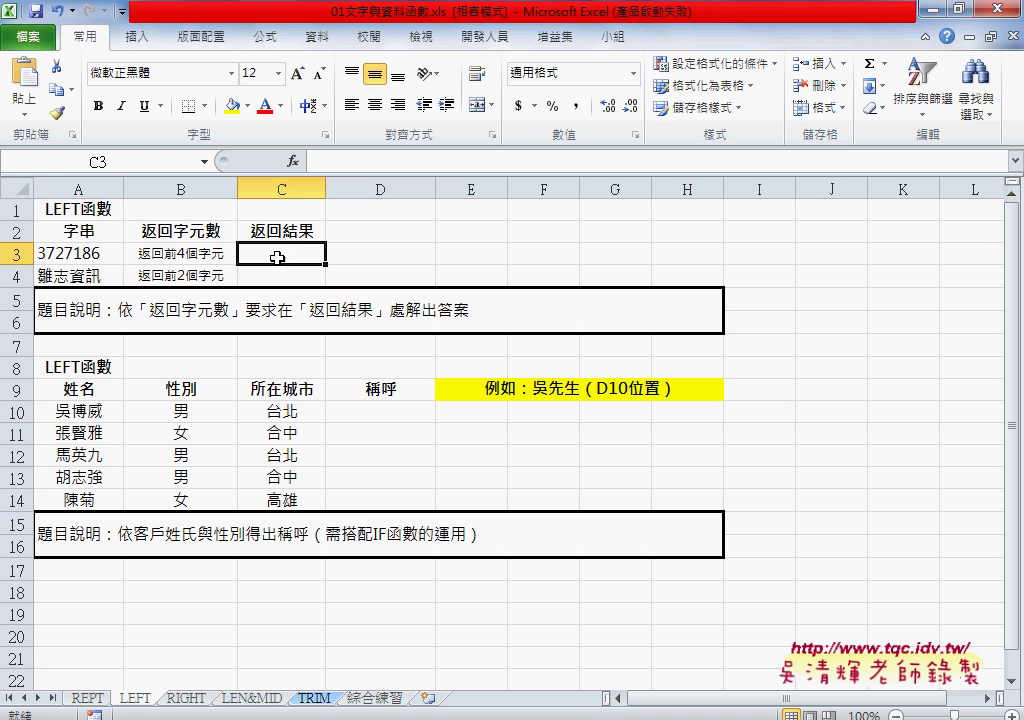
pyautogui.click(379, 417)
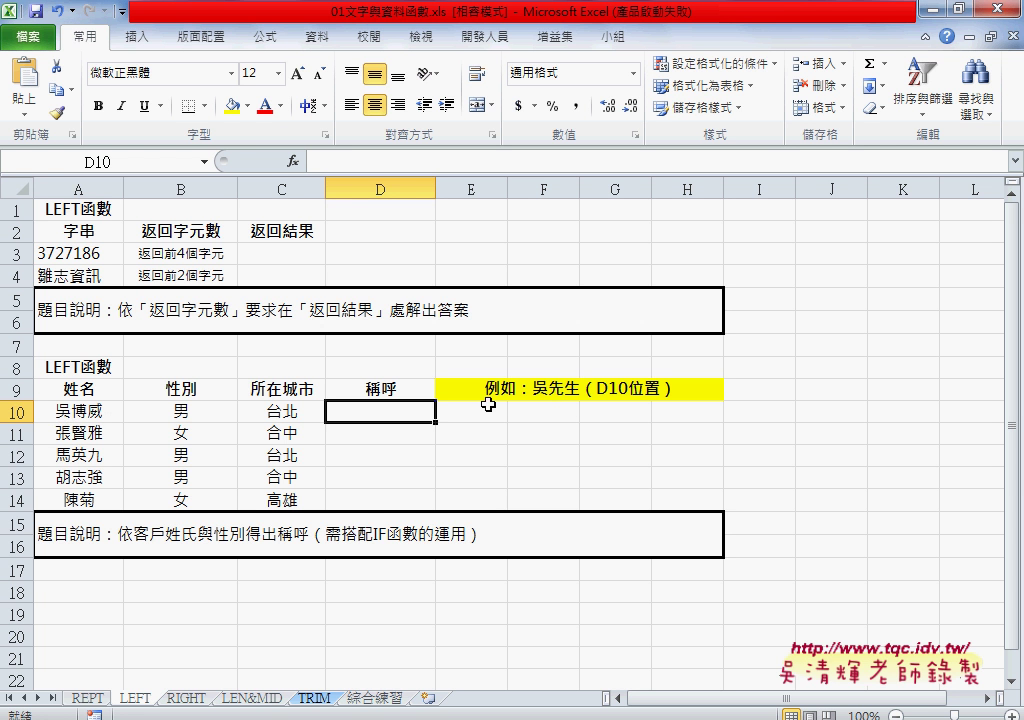
# Insert the LEFT function from the 文字 category into D10
pyautogui.click(293, 161)
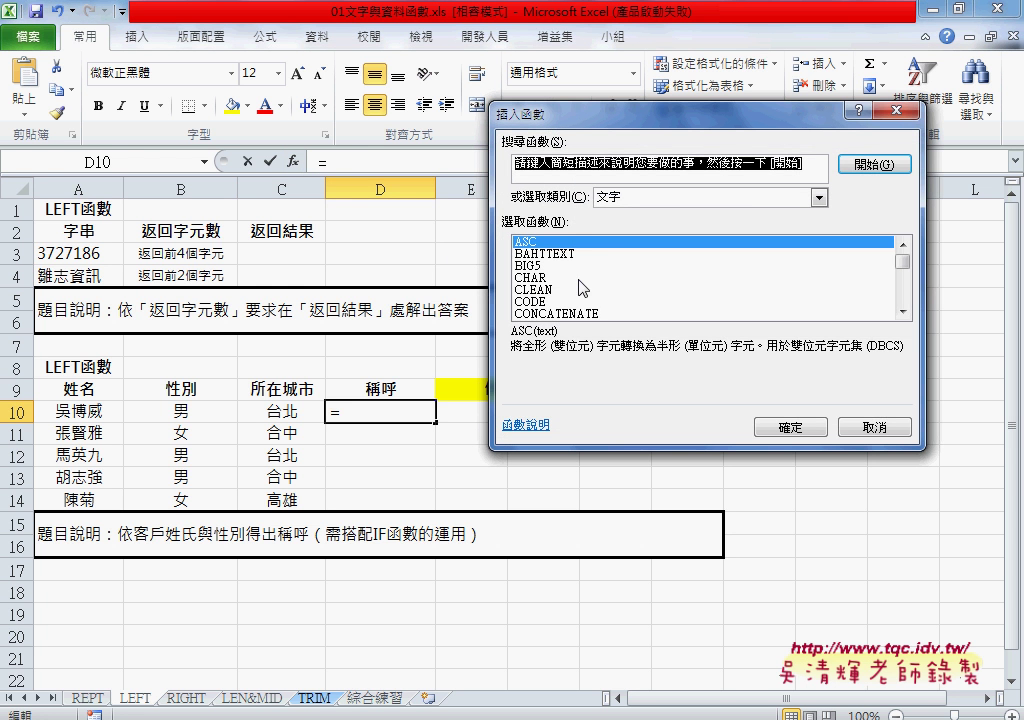
pyautogui.click(743, 199)
pyautogui.click(743, 199)
pyautogui.click(903, 312)
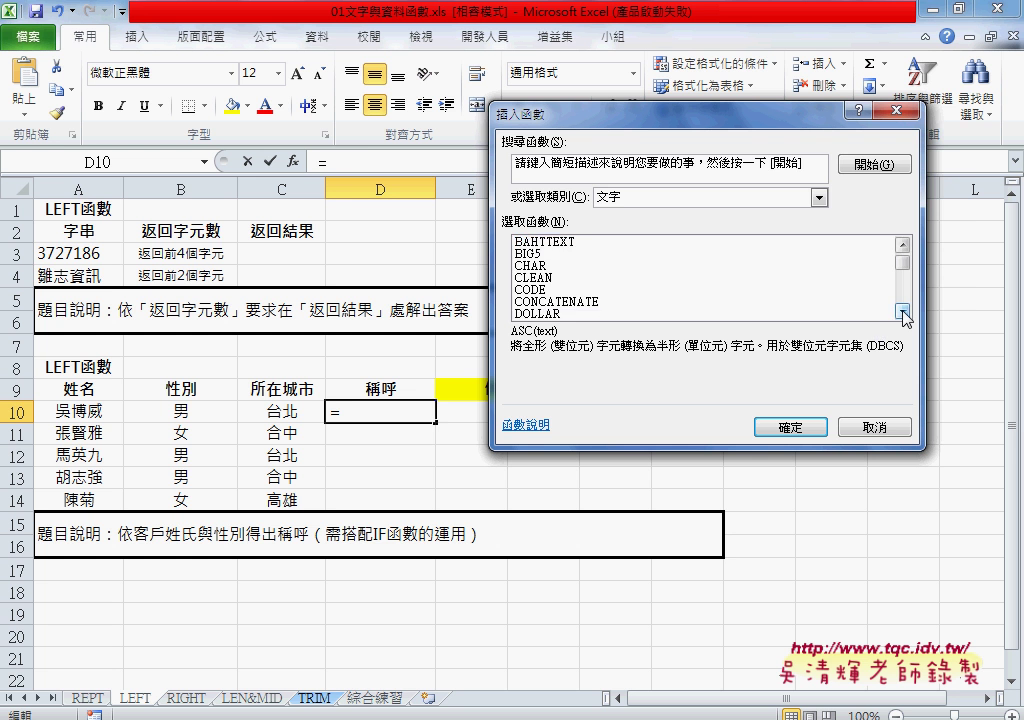
pyautogui.click(903, 312)
pyautogui.click(903, 312)
pyautogui.click(903, 312)
pyautogui.click(530, 277)
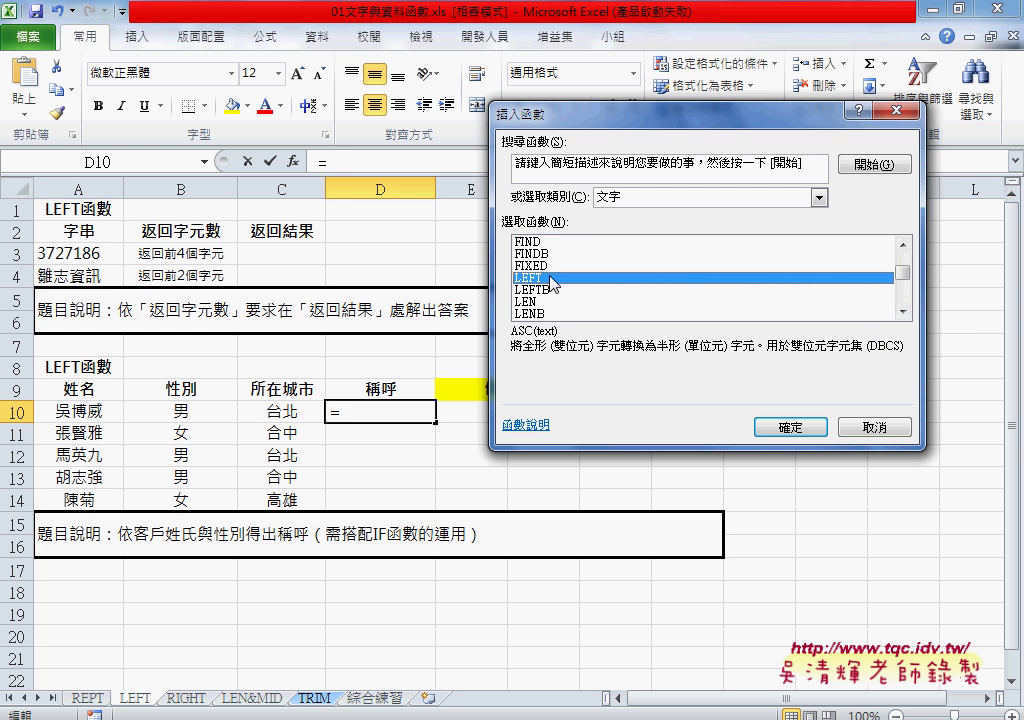
pyautogui.click(790, 427)
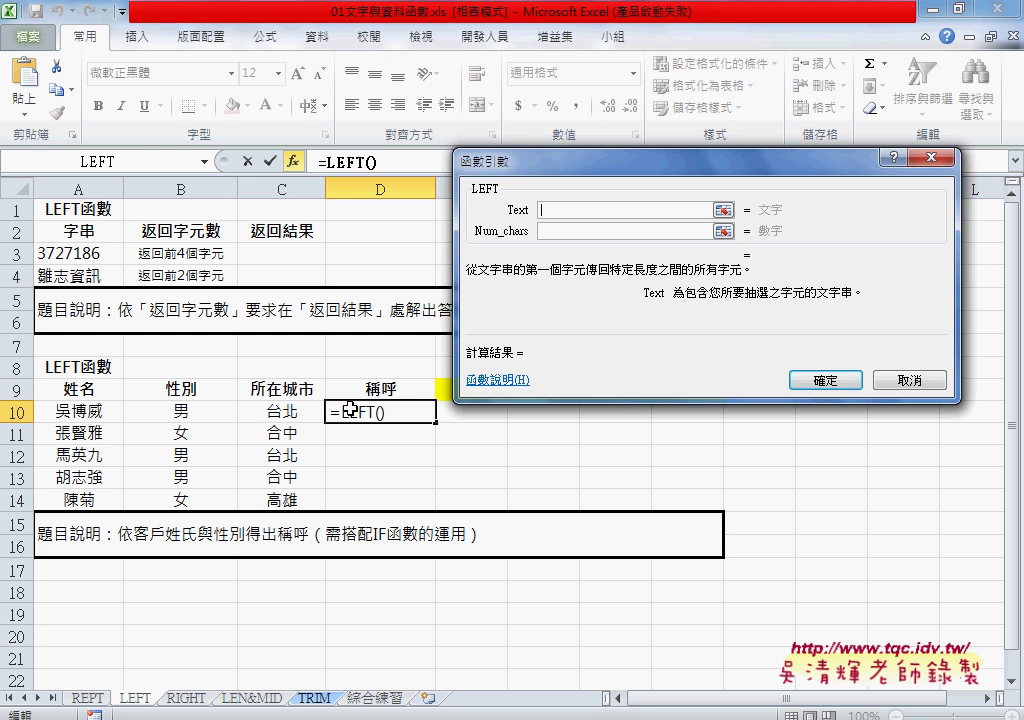
# Enter =LEFT(A10,1) in D10 with Text A10 and Num_chars 1
pyautogui.click(90, 416)
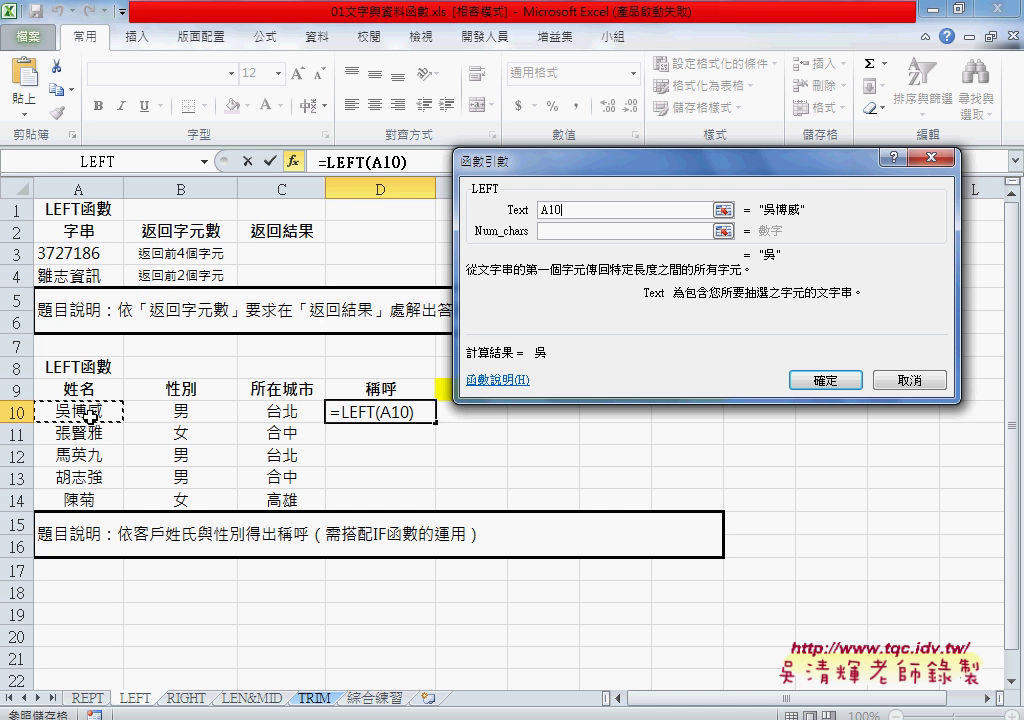
pyautogui.click(571, 232)
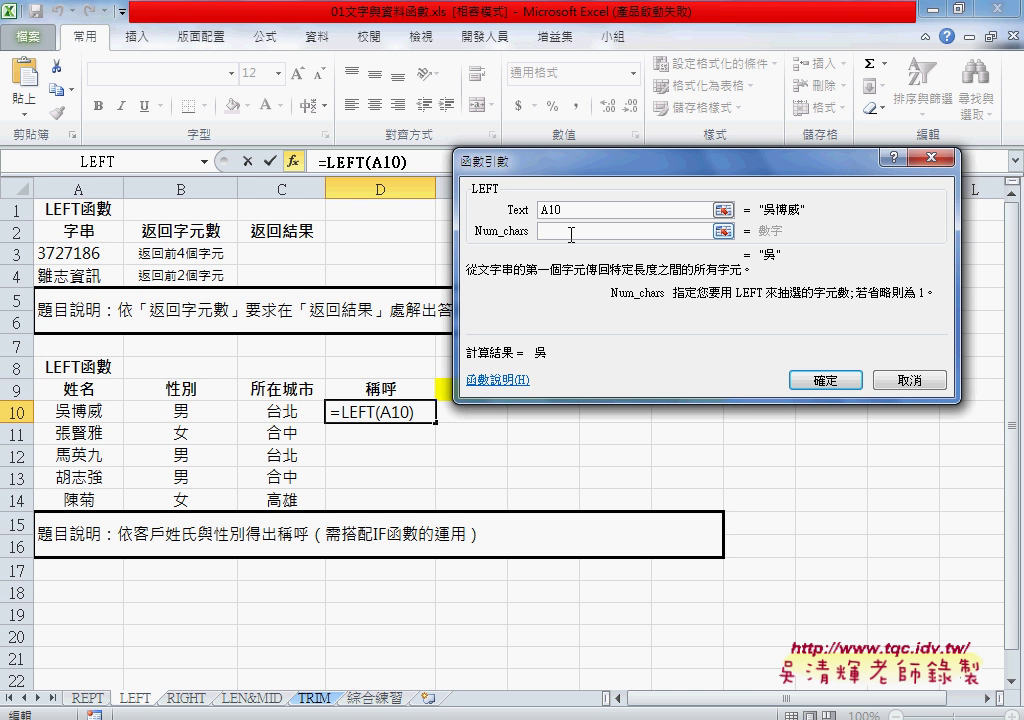
pyautogui.write(',1')
pyautogui.click(817, 383)
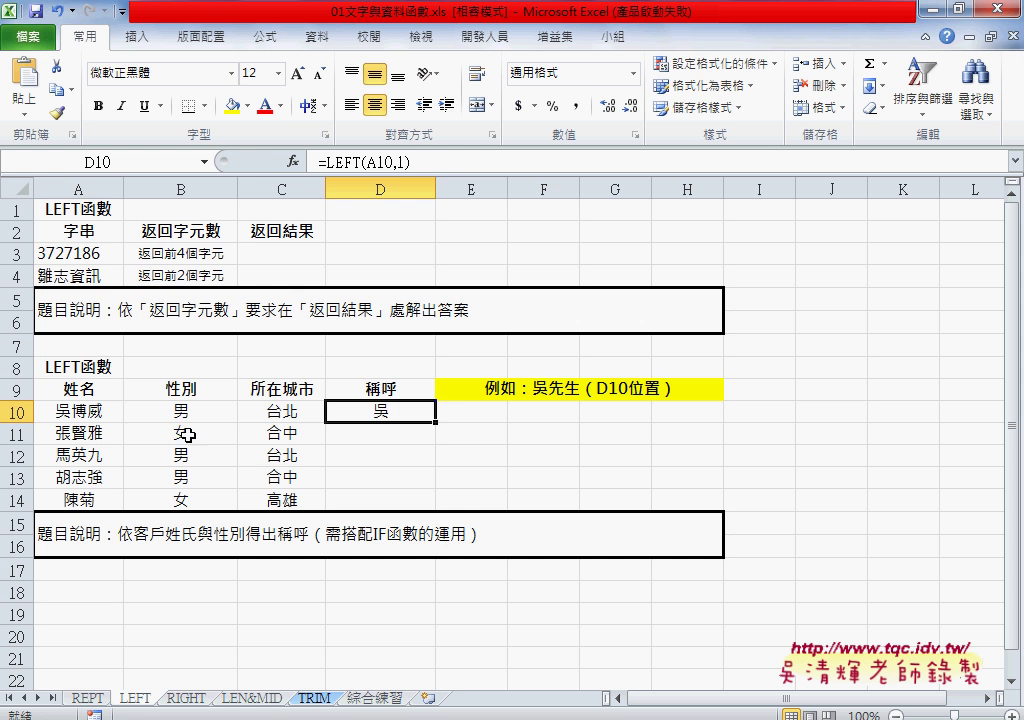
# Append &B10 to D10's formula and fill it down to D14
pyautogui.click(447, 166)
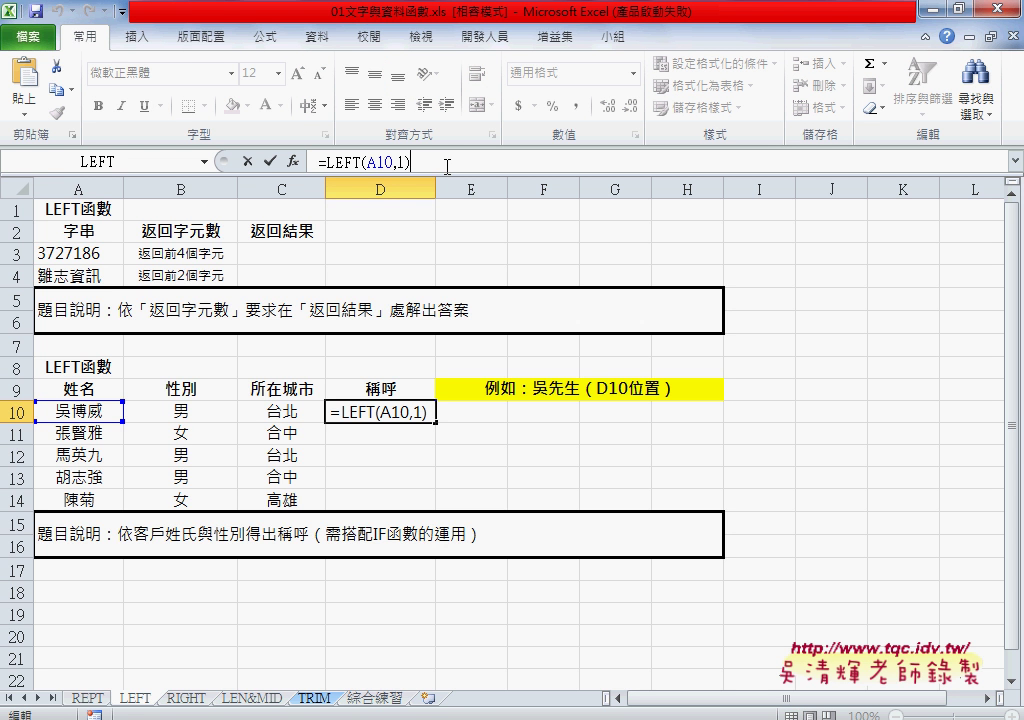
pyautogui.write('&')
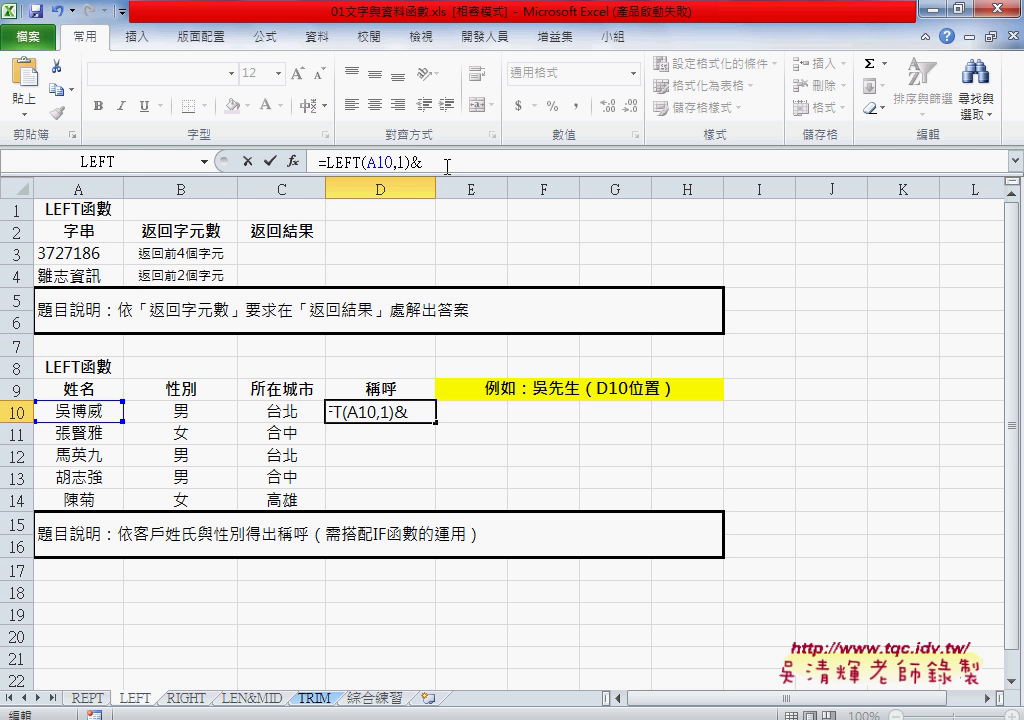
pyautogui.click(200, 416)
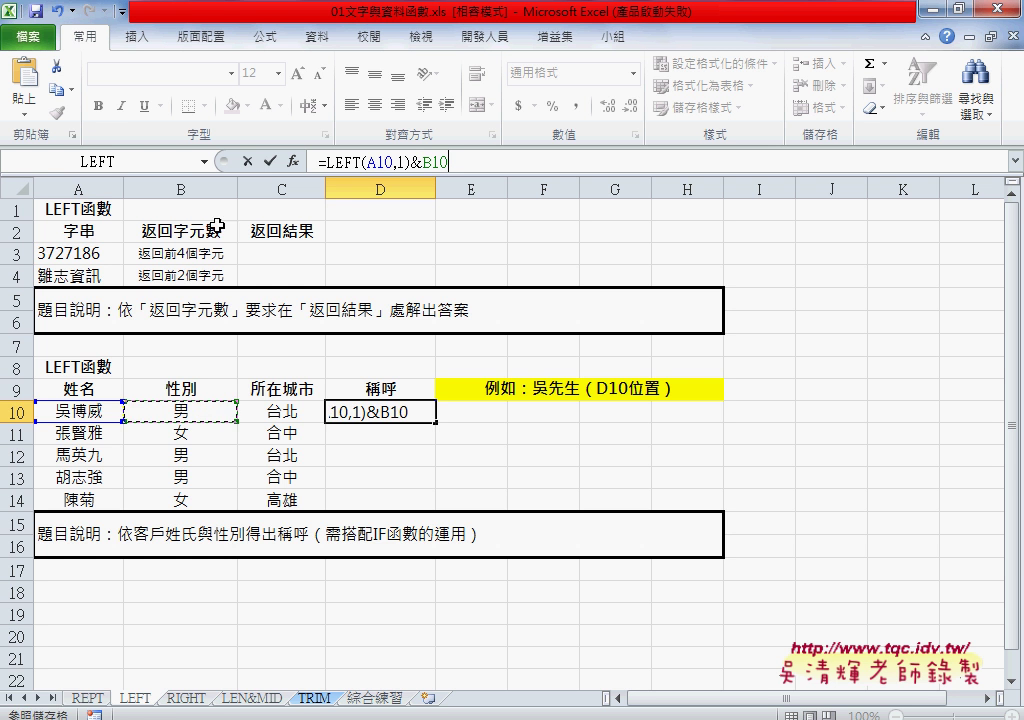
pyautogui.click(272, 163)
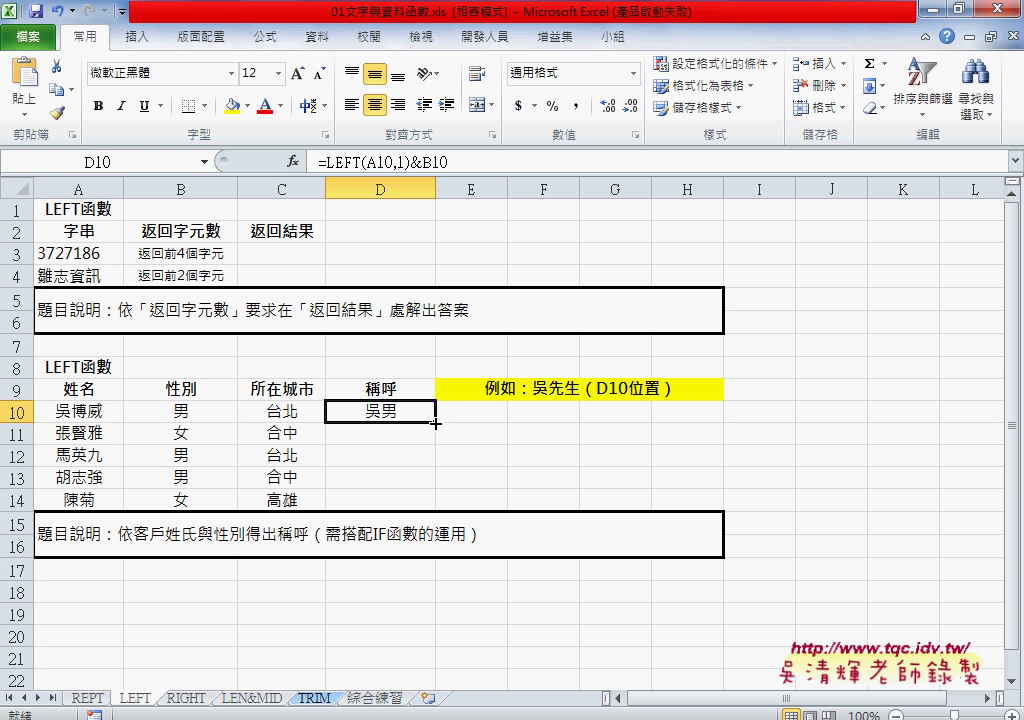
pyautogui.moveTo(435, 421); pyautogui.dragTo(432, 504)
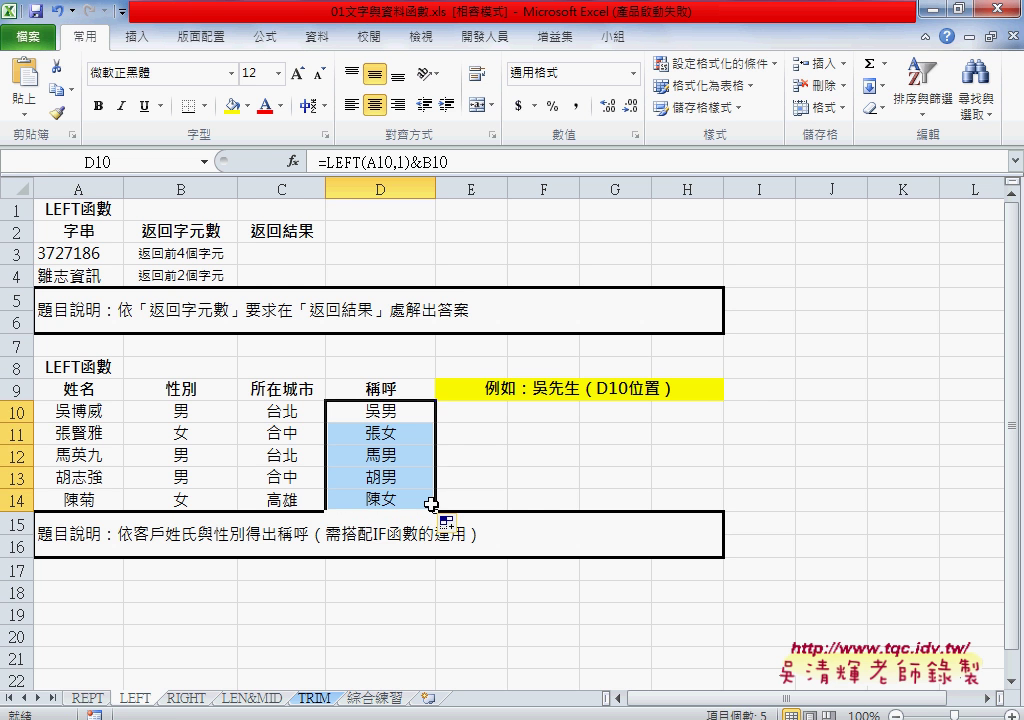
# Reselect D10 and highlight the B10 reference in its formula
pyautogui.click(400, 413)
pyautogui.click(428, 165)
pyautogui.moveTo(423, 163); pyautogui.dragTo(473, 163)
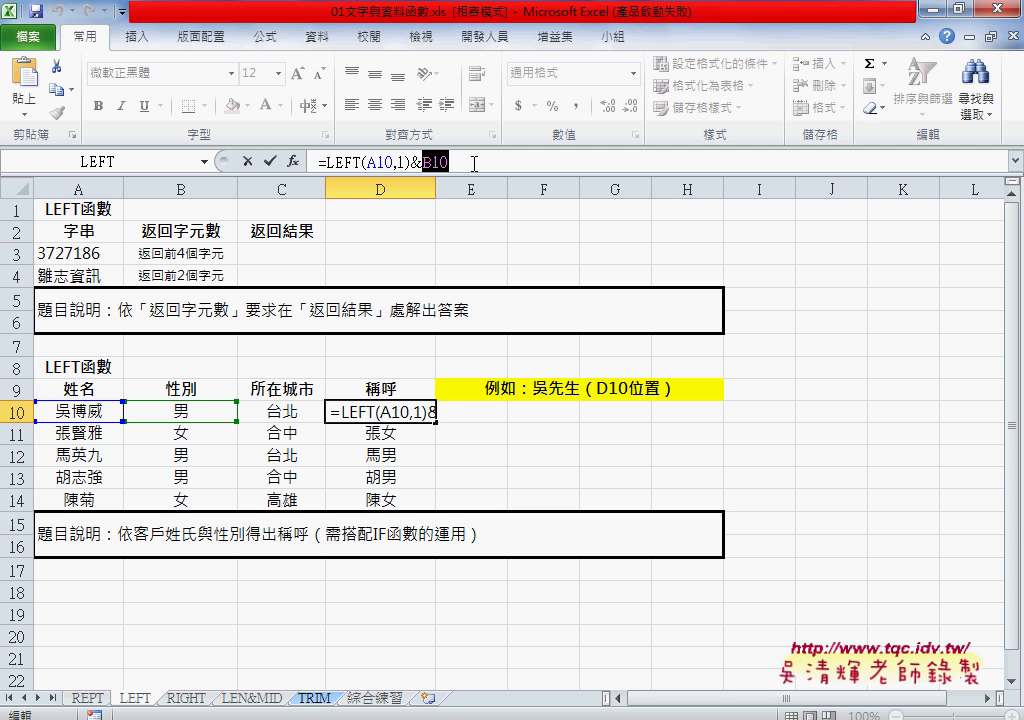
# Remove B10 from D10's formula and open the recent-functions list to pick IF
pyautogui.press('BackSpace')
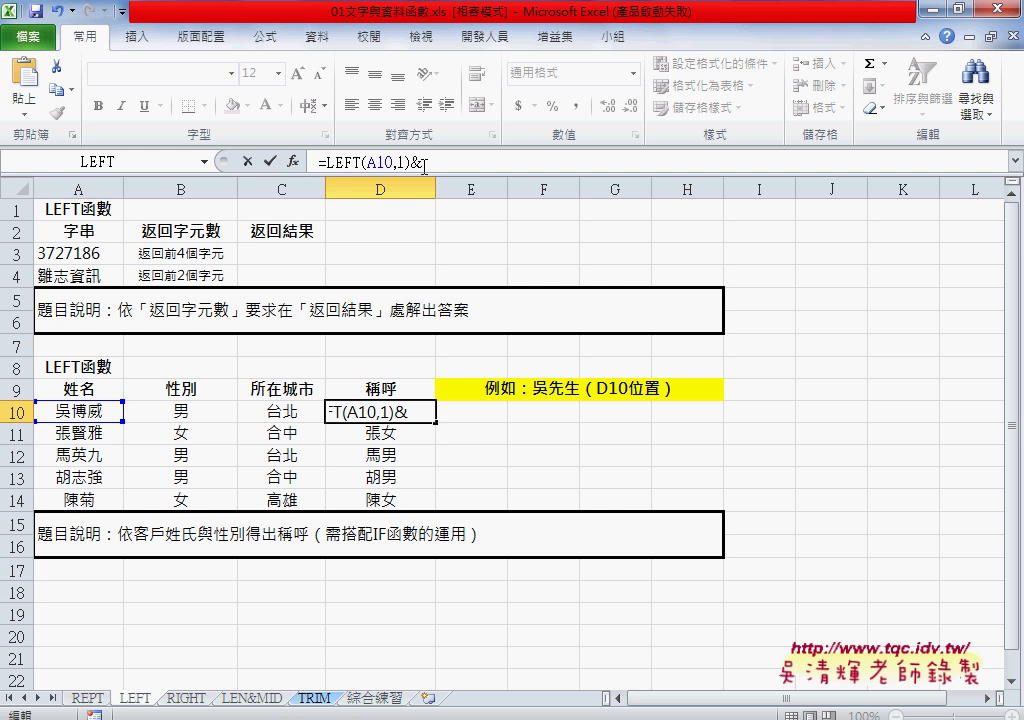
pyautogui.click(206, 162)
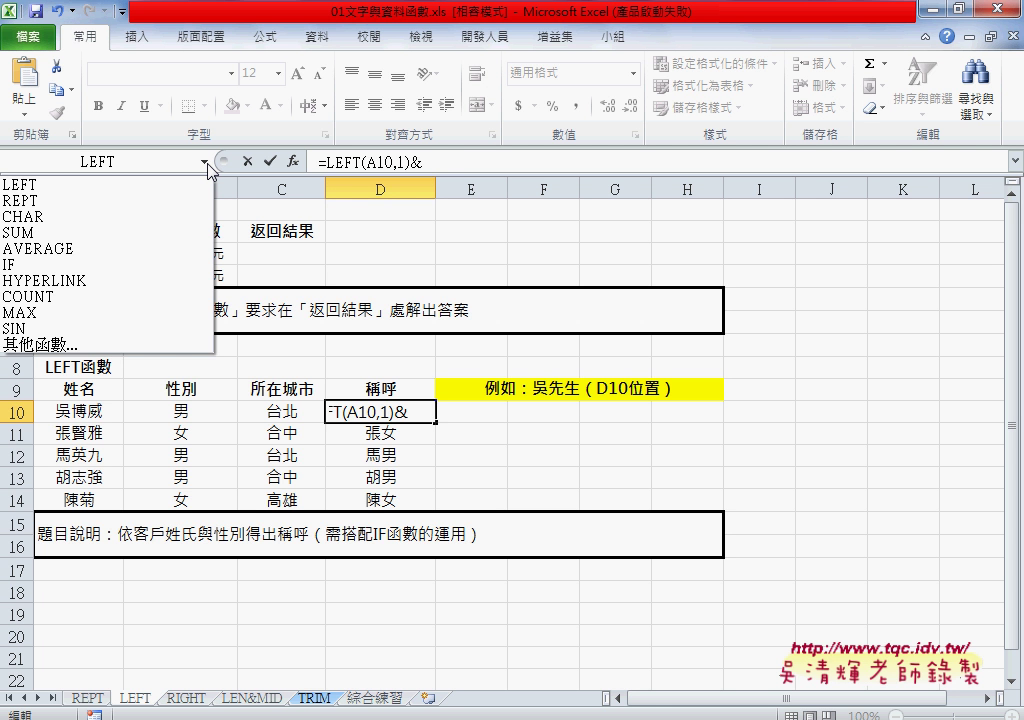
# Add an IF function to D10's formula with the condition B10="男"
pyautogui.click(138, 272)
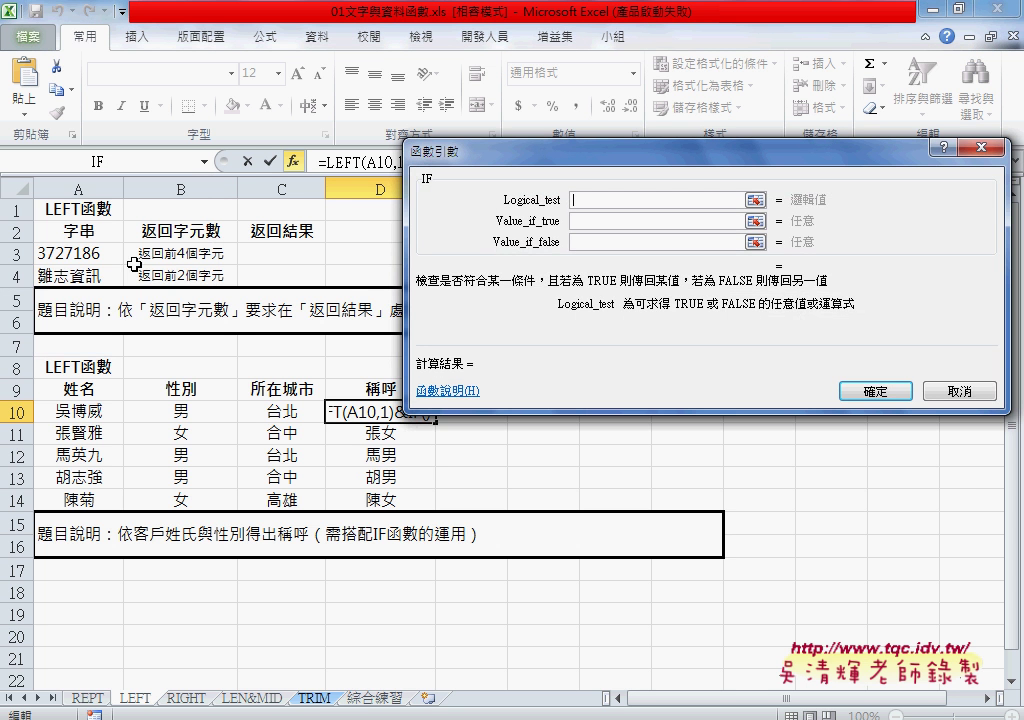
pyautogui.moveTo(499, 226); pyautogui.dragTo(464, 233)
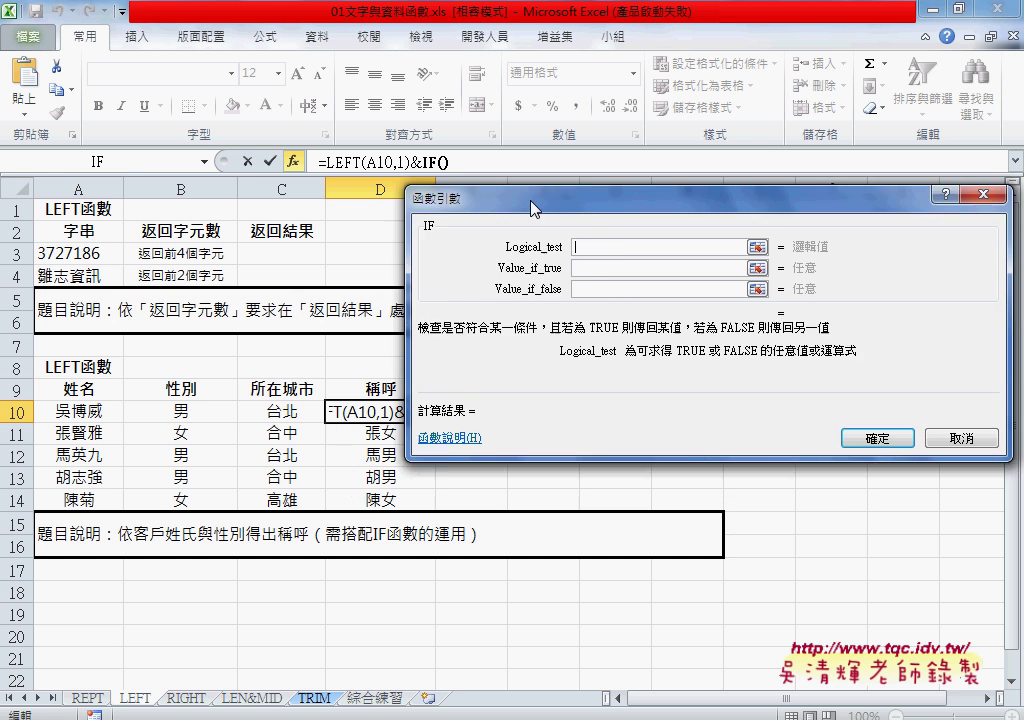
pyautogui.moveTo(447, 238); pyautogui.dragTo(540, 207)
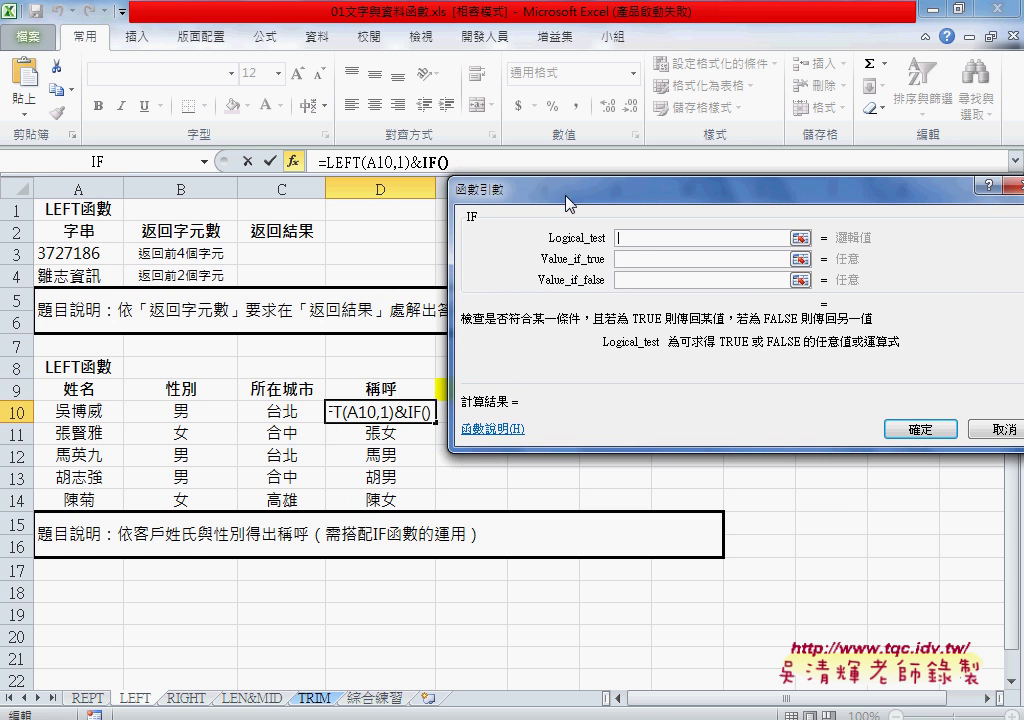
pyautogui.click(205, 410)
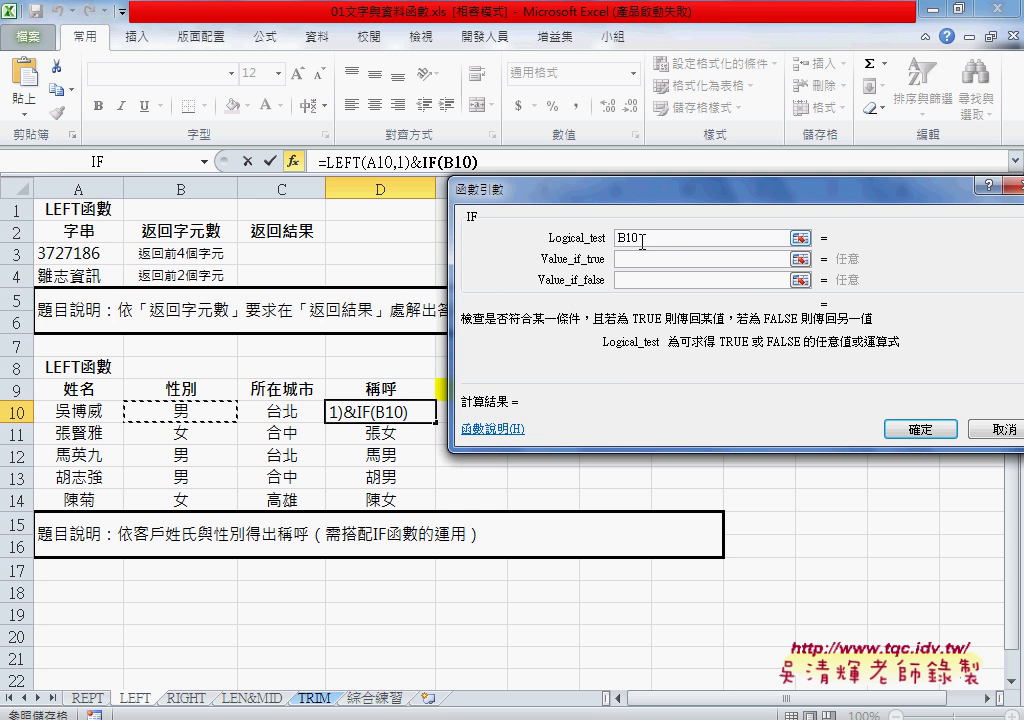
pyautogui.write('=')
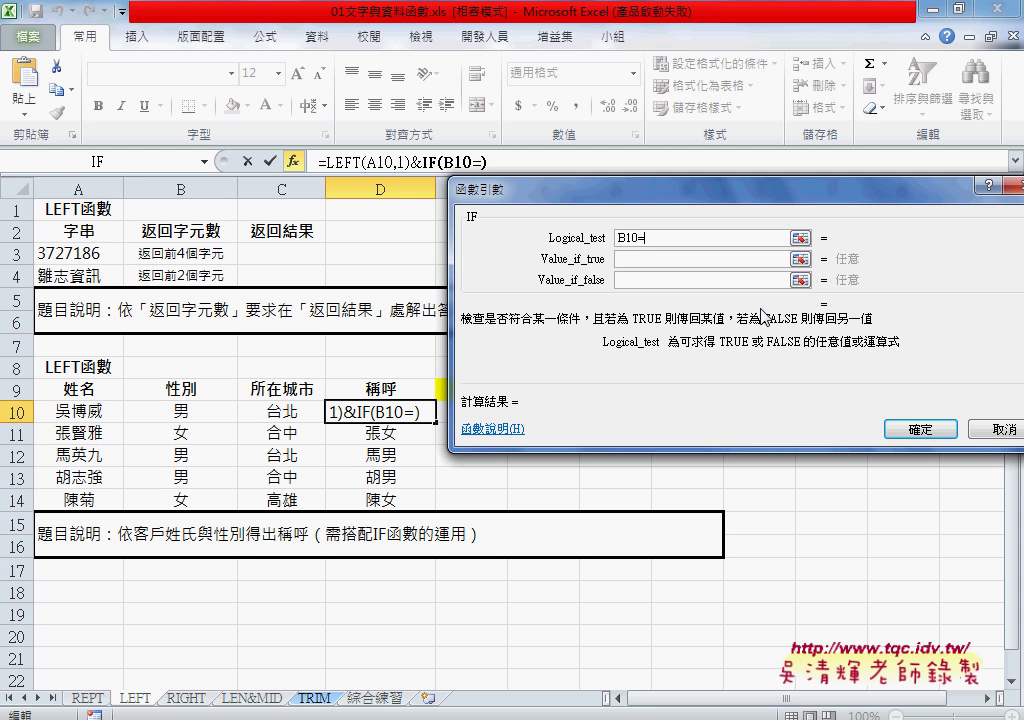
pyautogui.write('""')
pyautogui.press('Left')
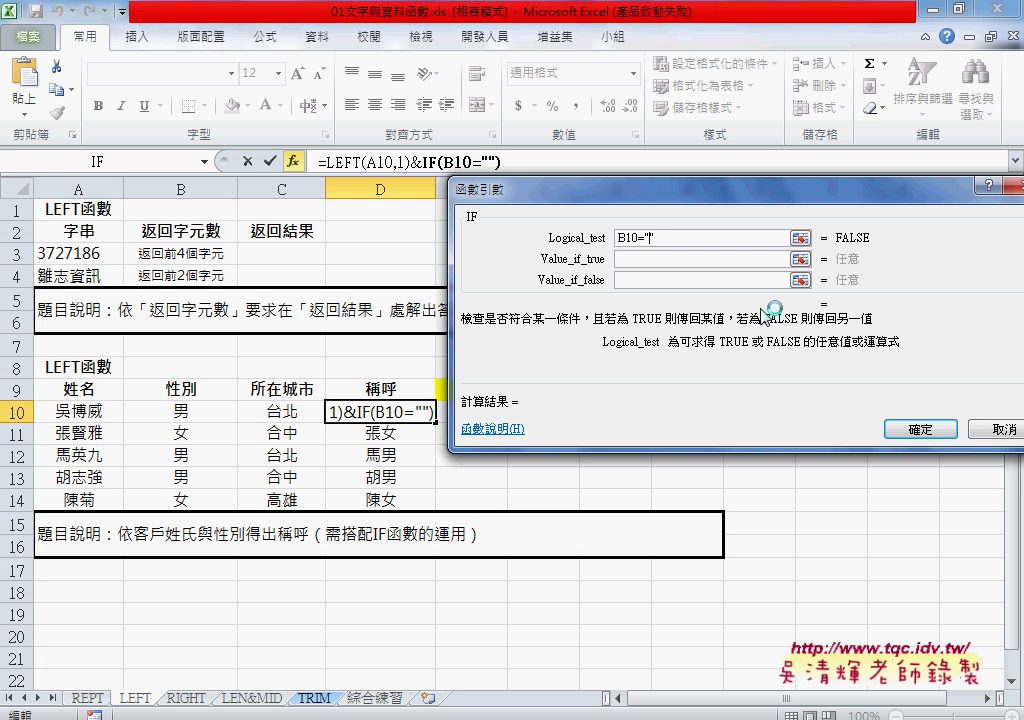
pyautogui.write('南')
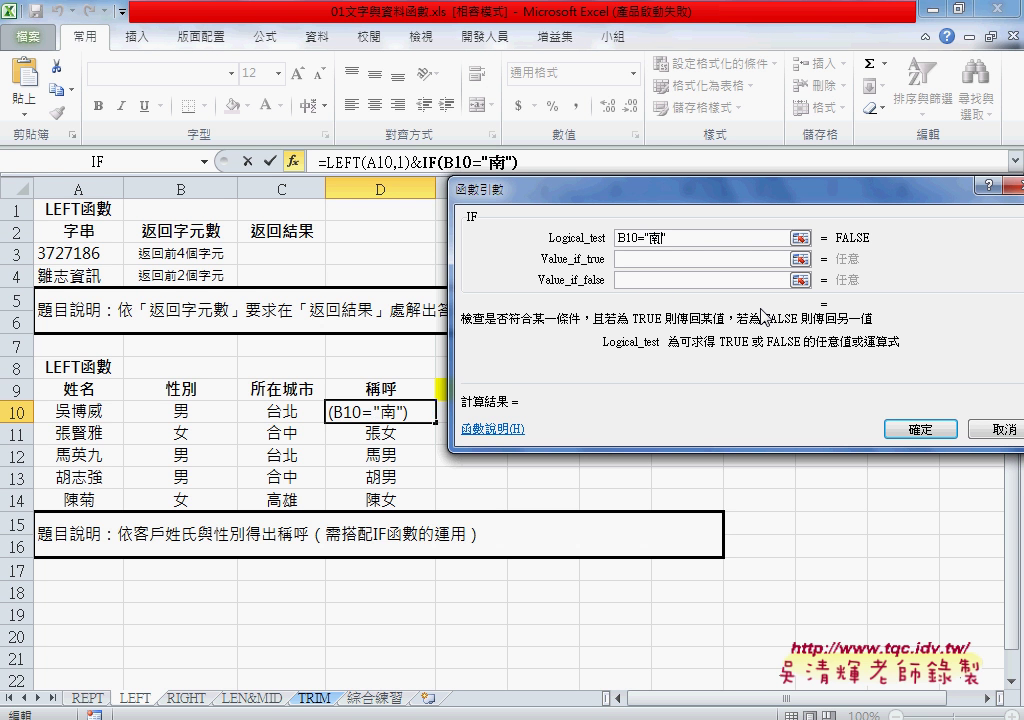
pyautogui.press('Down')
pyautogui.press('Return')
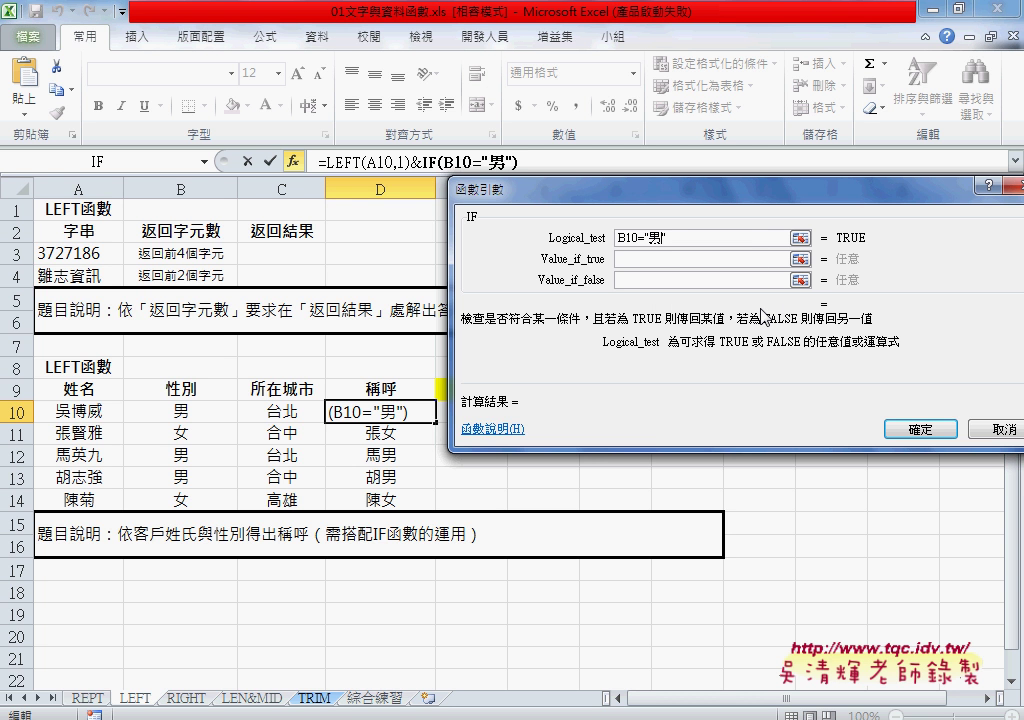
# Give the IF results "先生" when true and "女士" when false, so D10 shows 吳先生
pyautogui.press('Tab')
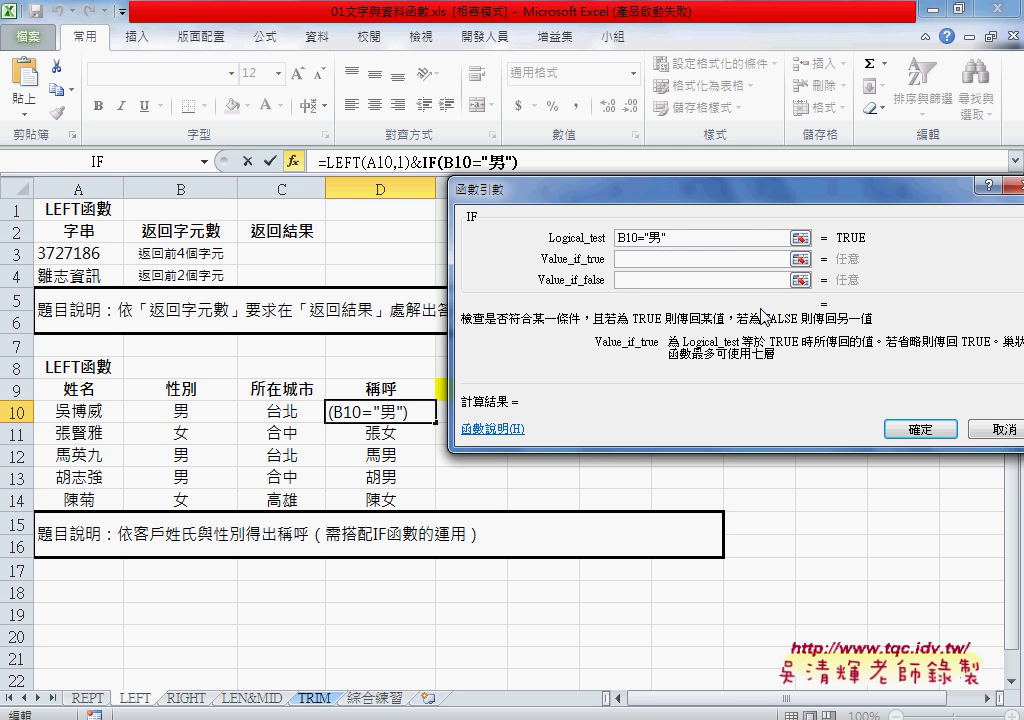
pyautogui.write('v')
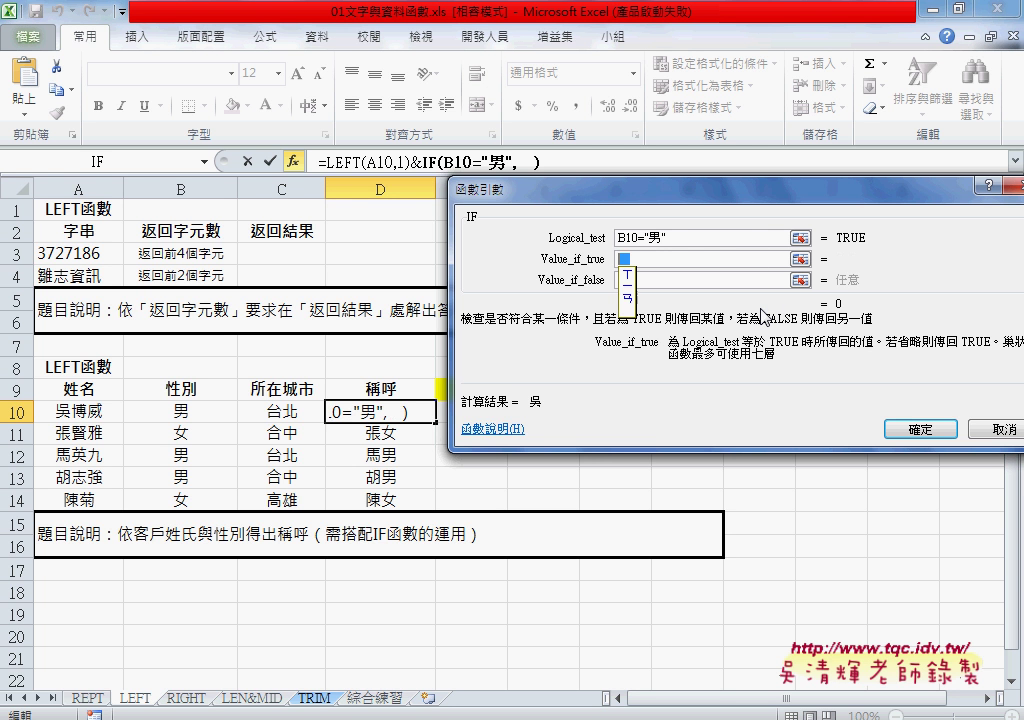
pyautogui.write('先生')
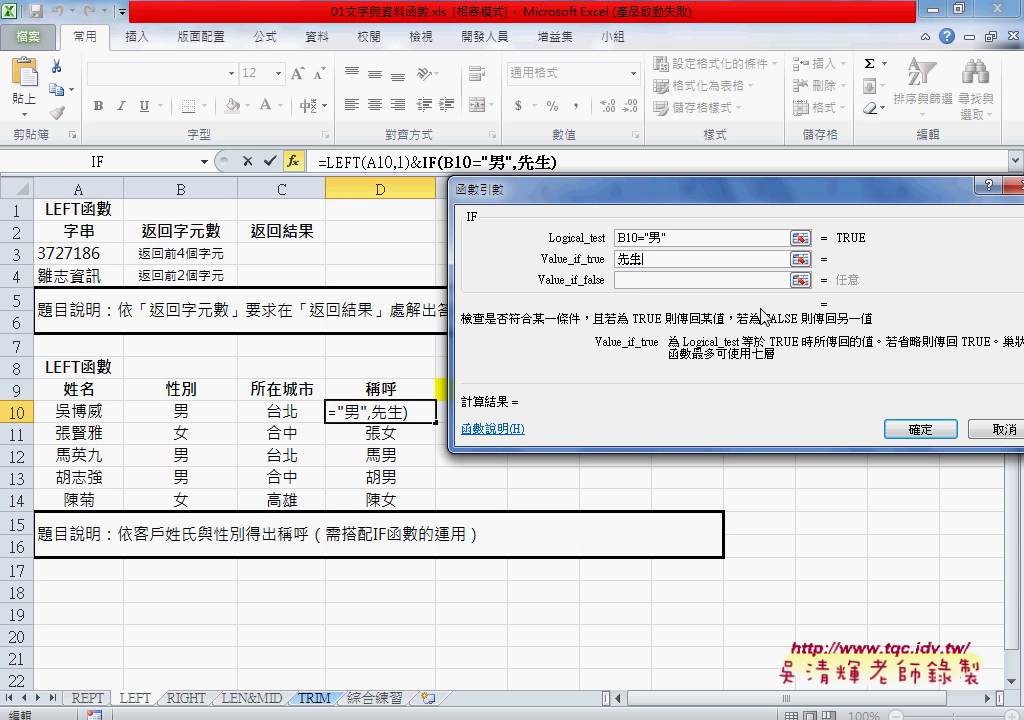
pyautogui.press('Tab')
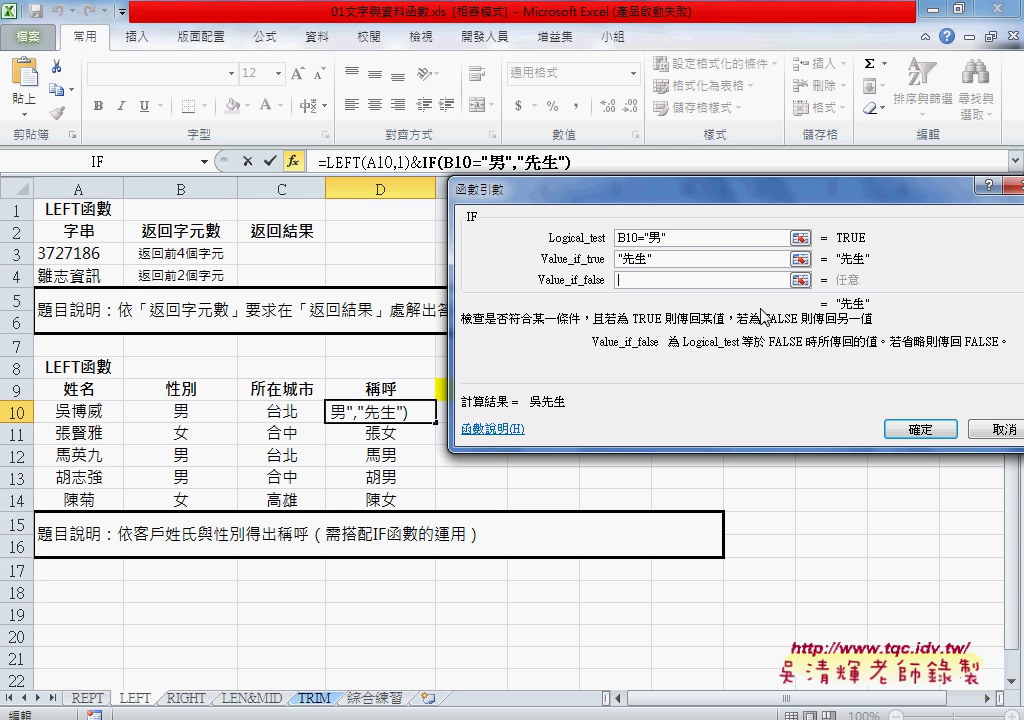
pyautogui.write('女')
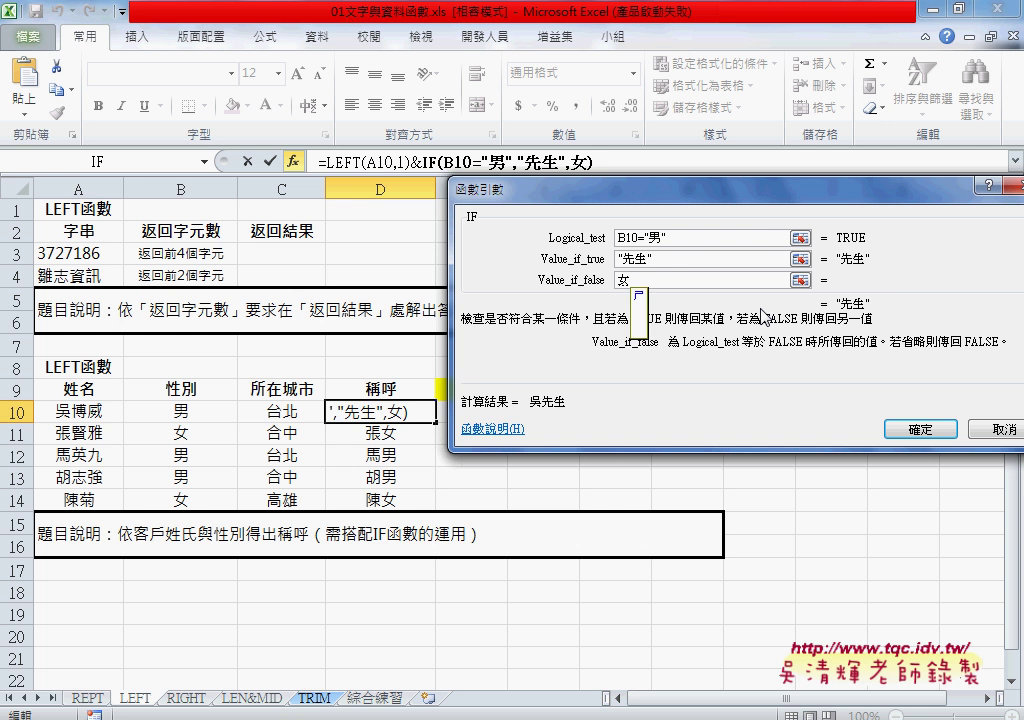
pyautogui.write('士')
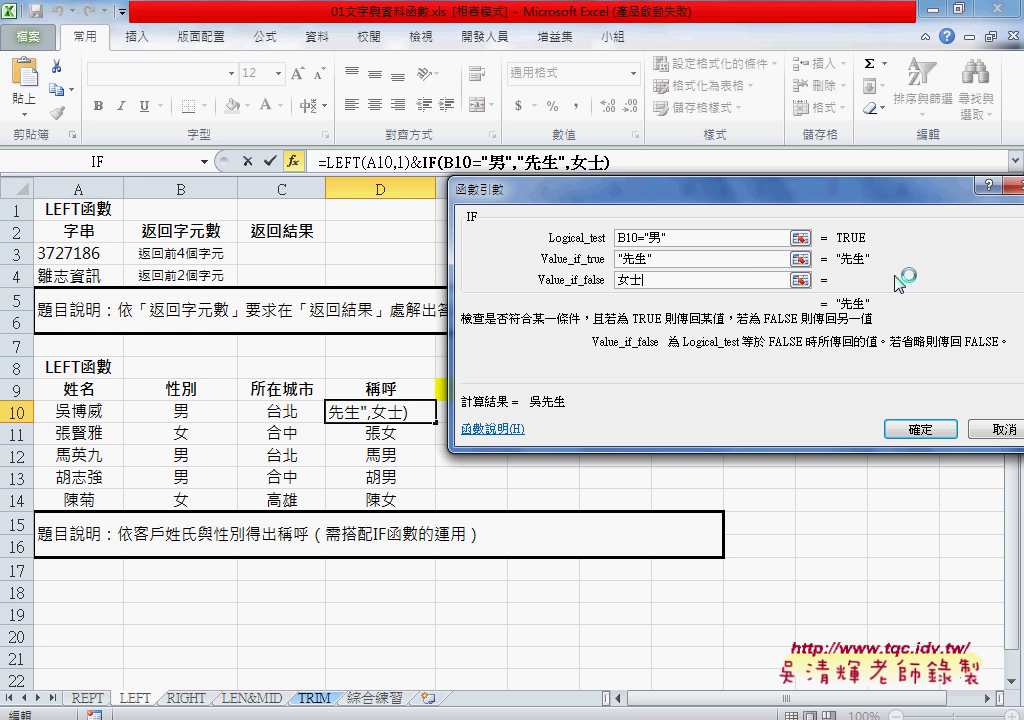
pyautogui.click(753, 258)
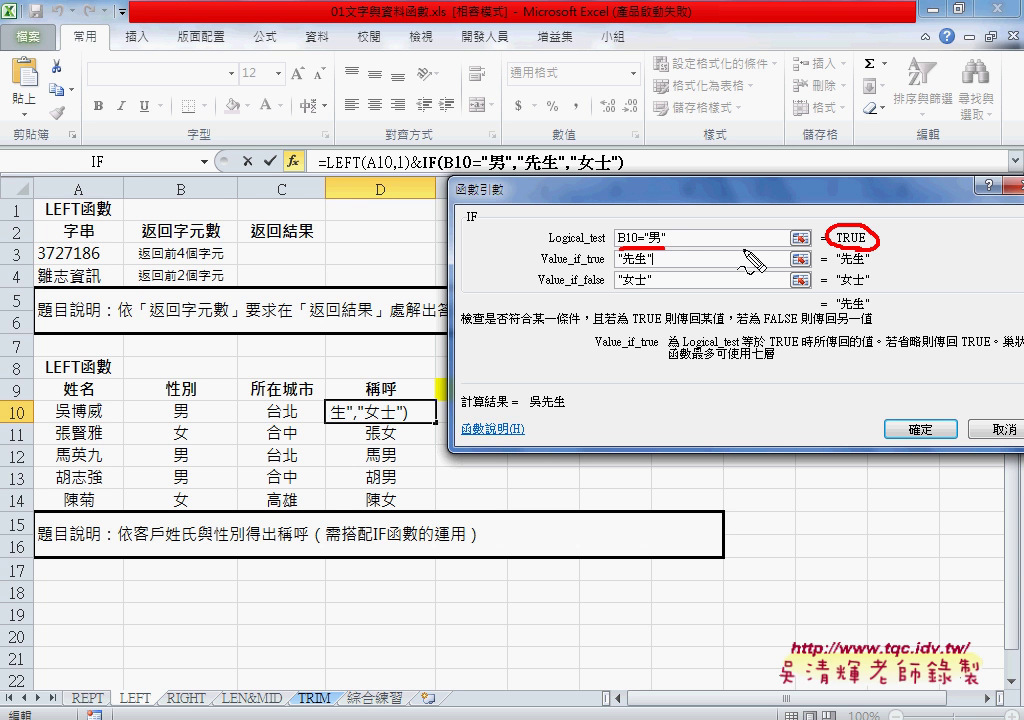
pyautogui.moveTo(656, 268)
pyautogui.mouseDown()
pyautogui.moveTo(605, 268)
pyautogui.moveTo(604, 289)
pyautogui.mouseUp()
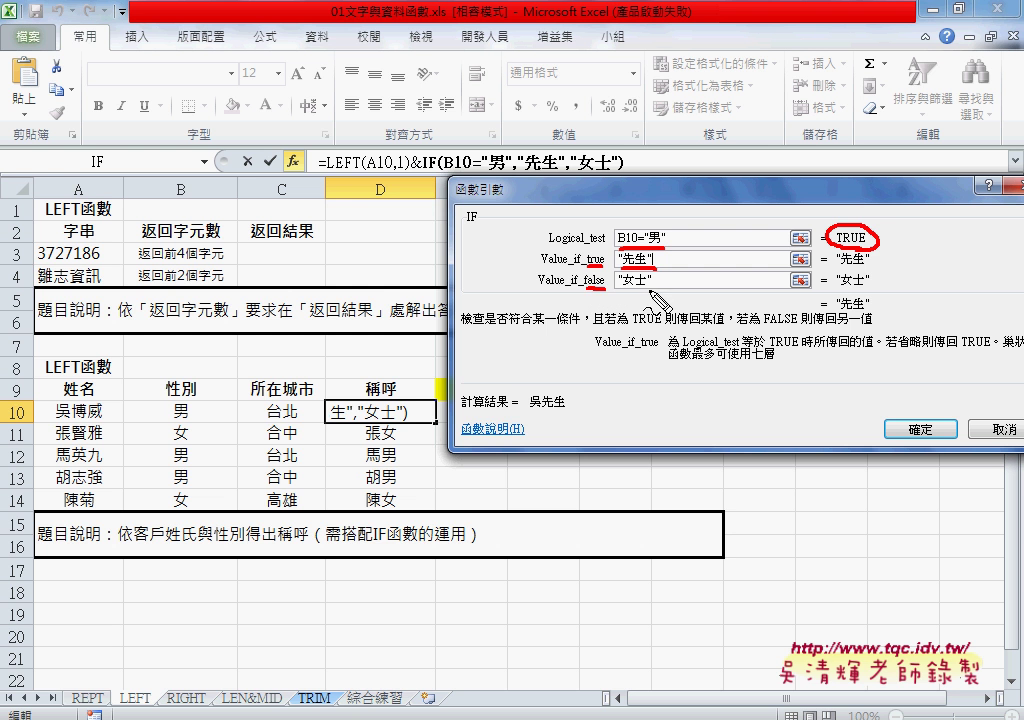
pyautogui.press('Escape')
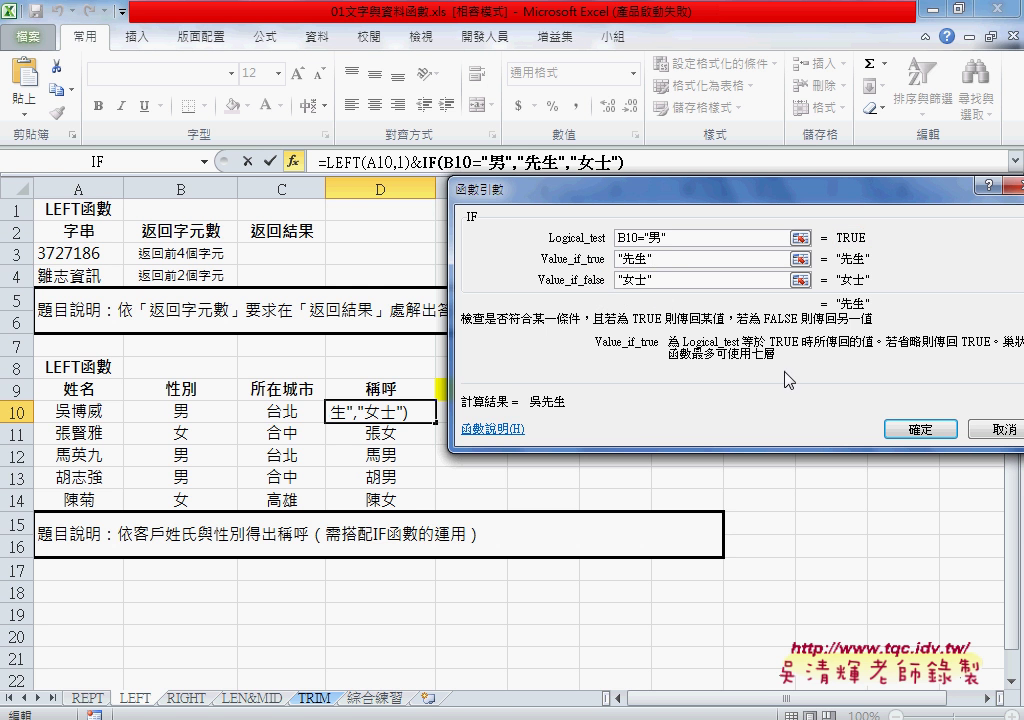
pyautogui.click(917, 430)
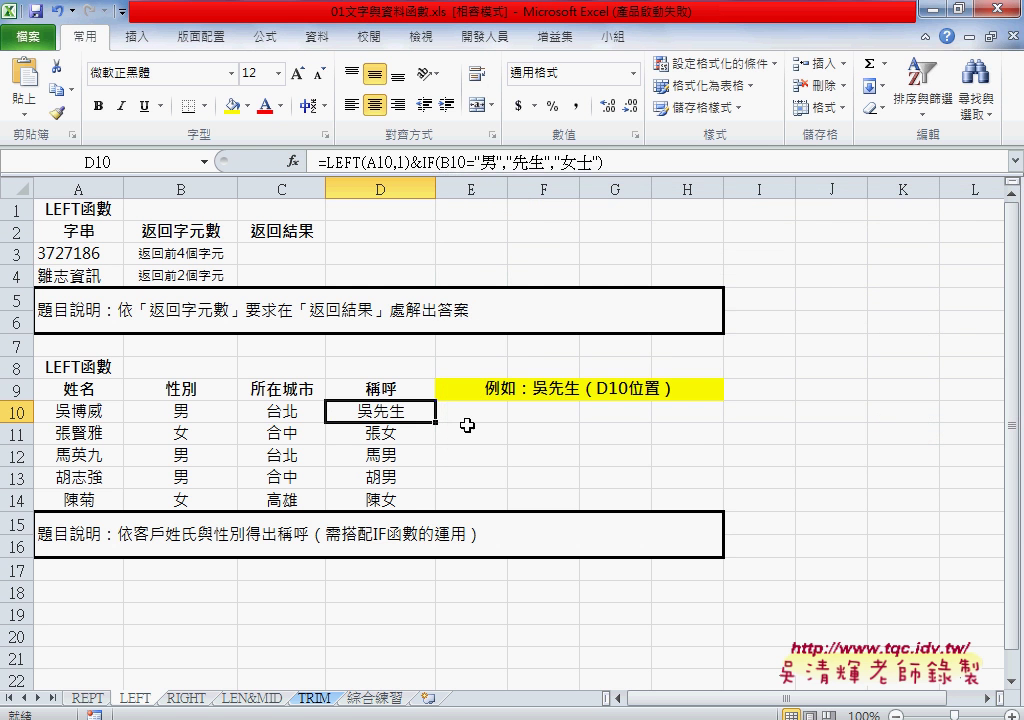
# Fill D10's salutation down to D14 (張女士, 馬先生, 胡先生, 陳女士), then go to the RIGHT sheet
pyautogui.moveTo(434, 423); pyautogui.dragTo(438, 505)
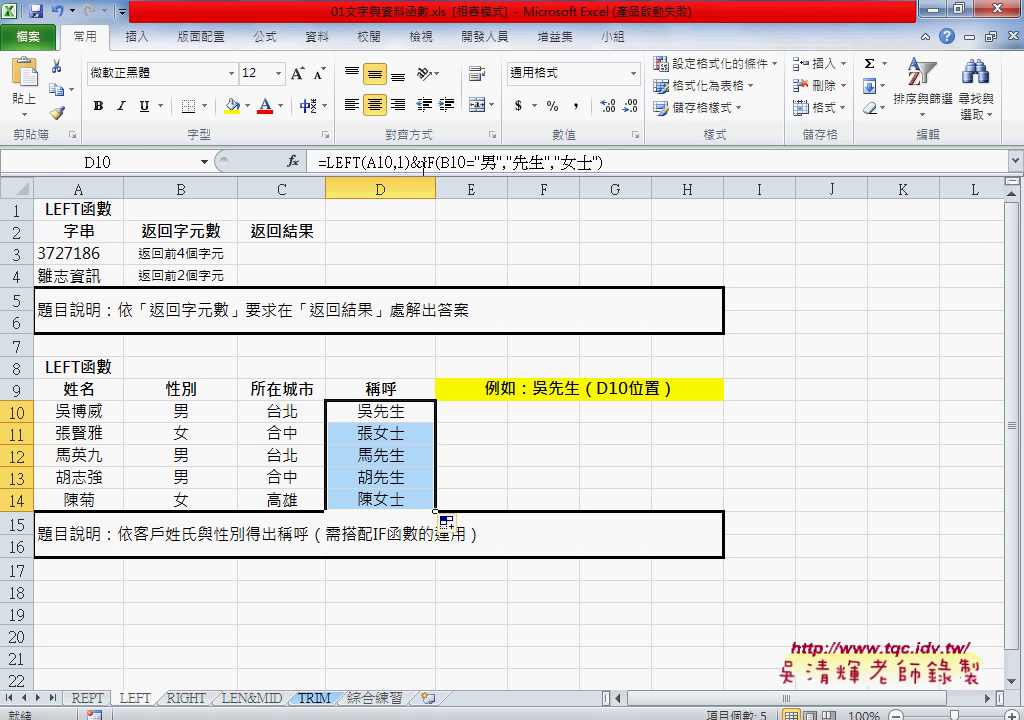
pyautogui.moveTo(421, 162); pyautogui.dragTo(625, 162)
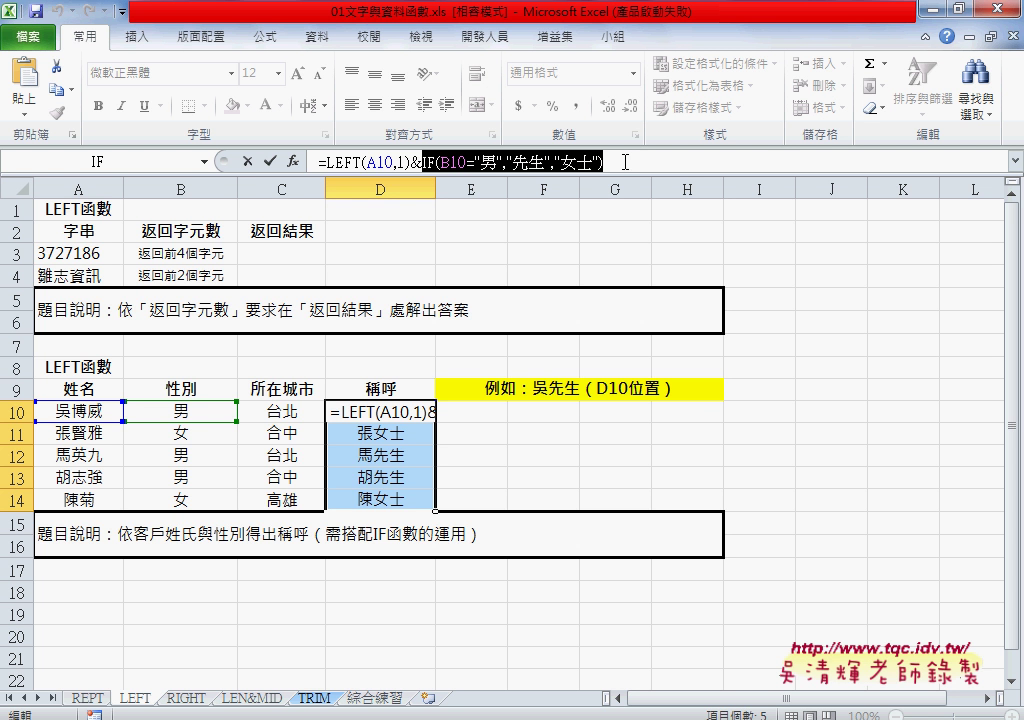
pyautogui.click(270, 161)
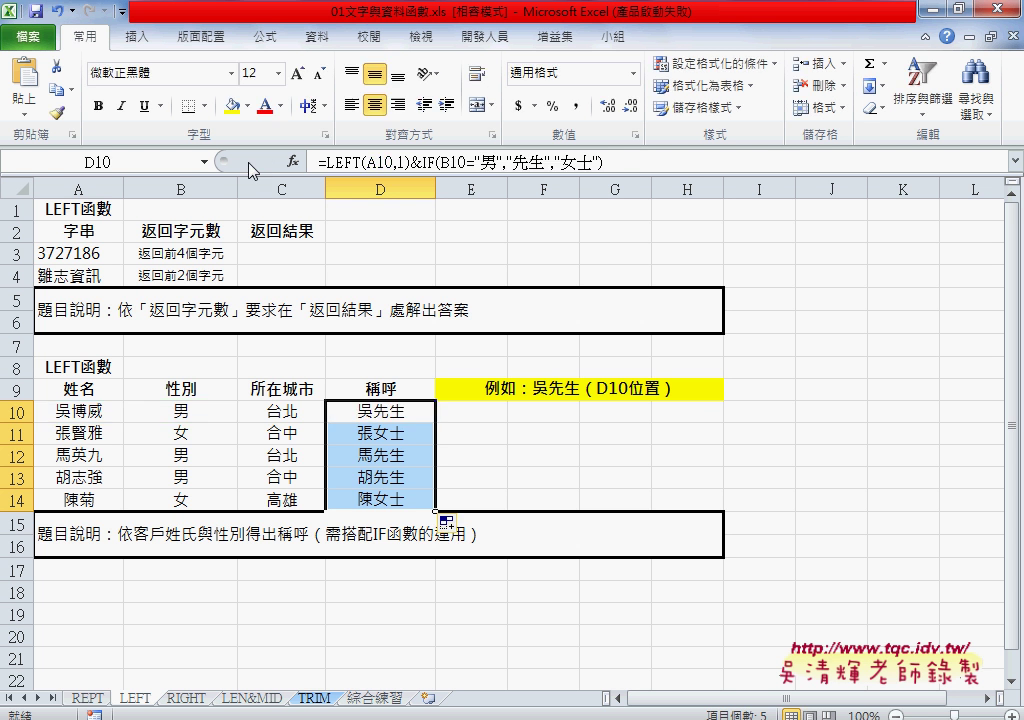
pyautogui.click(186, 698)
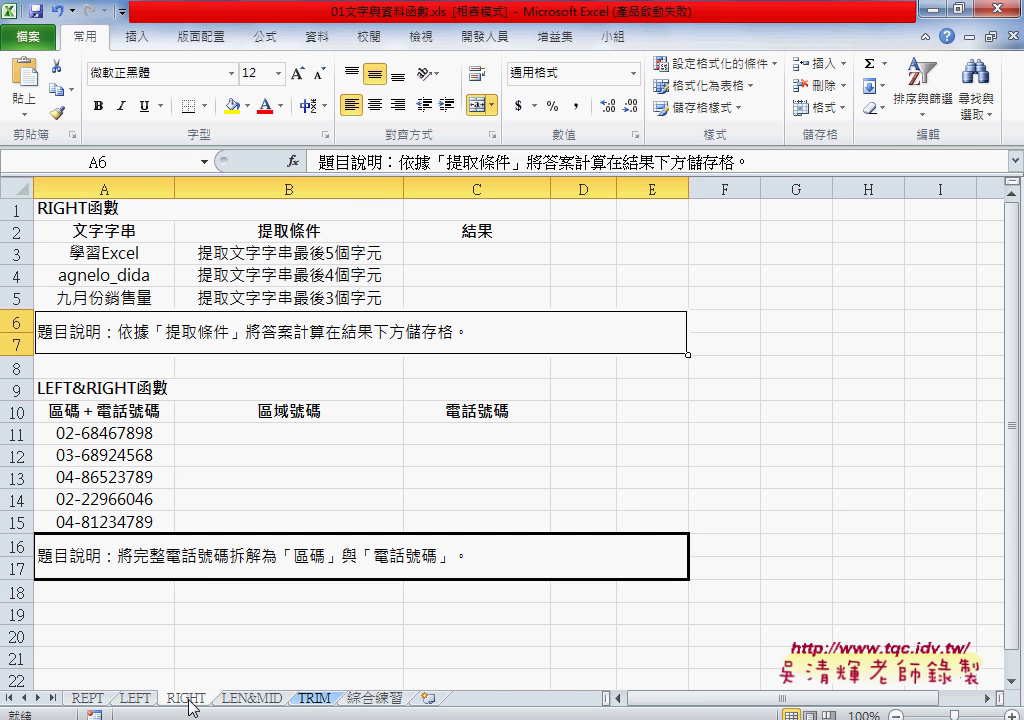
# On the RIGHT sheet, look over the empty area-code and phone-number cells B11 and C11
pyautogui.click(480, 255)
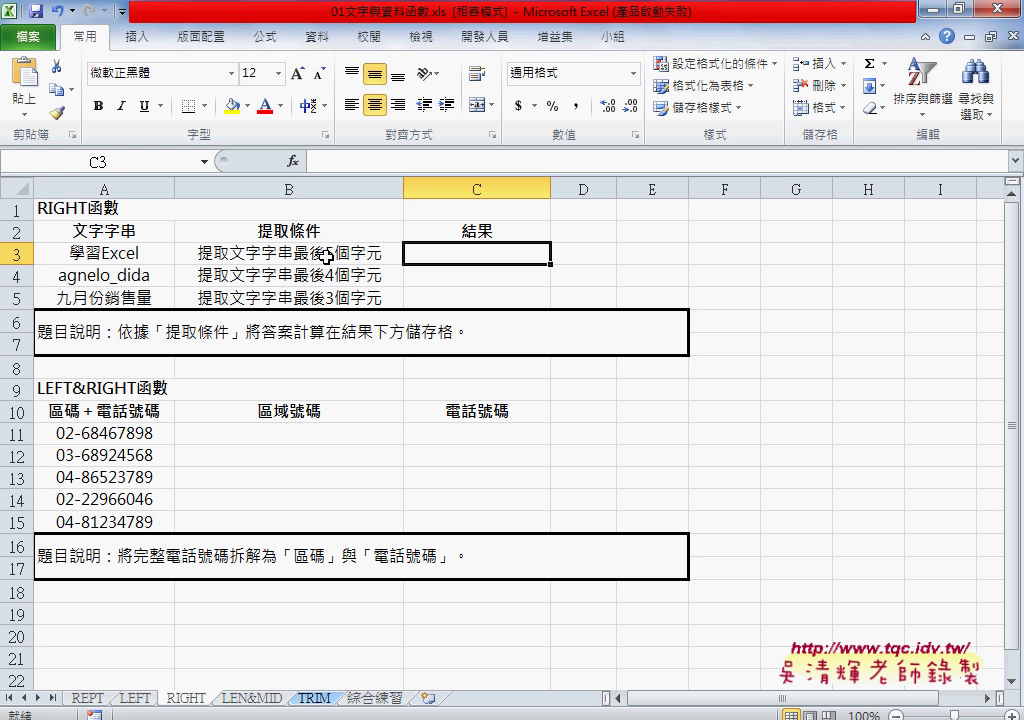
pyautogui.click(347, 434)
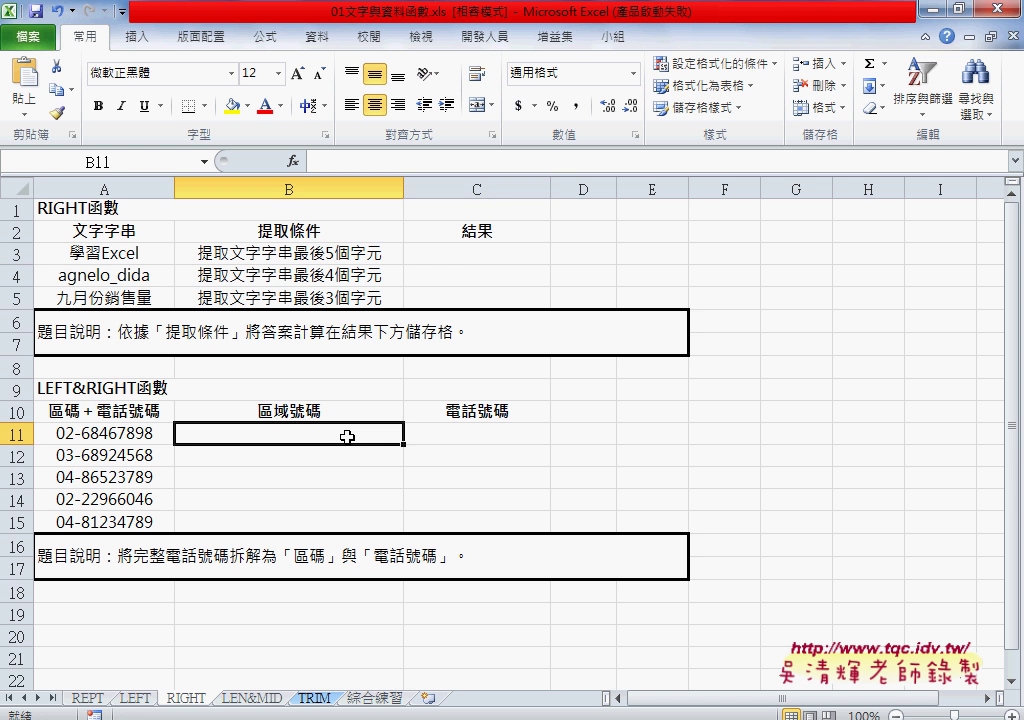
pyautogui.click(473, 433)
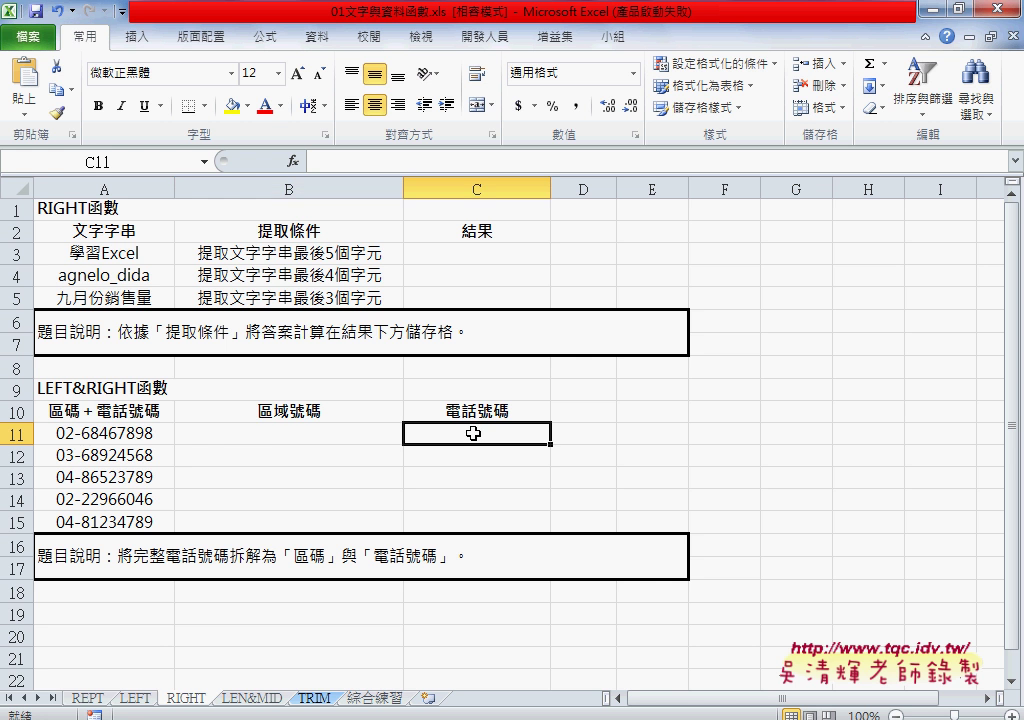
pyautogui.click(196, 434)
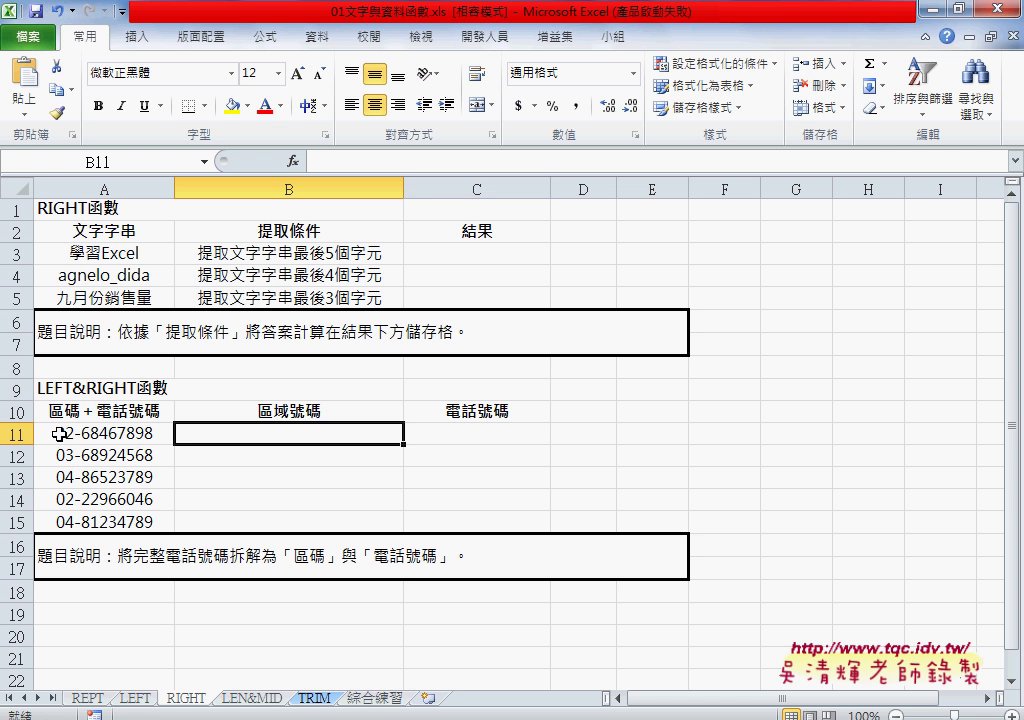
pyautogui.click(451, 433)
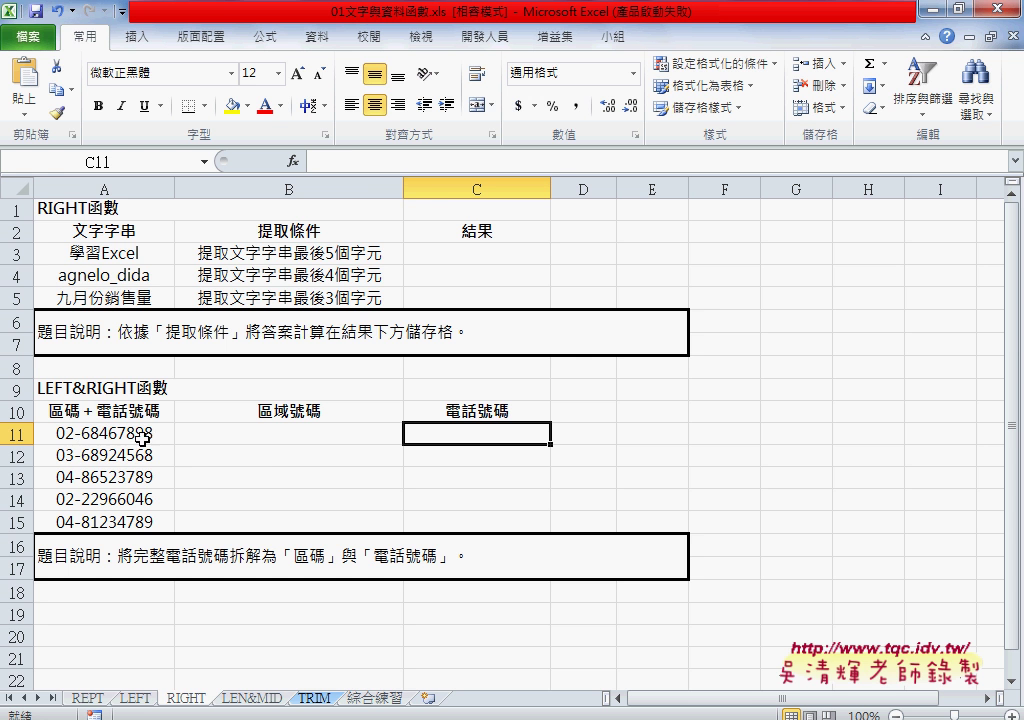
# On the LEN&MID sheet, enter =LEN(B3) in C3 and fill it to C6 (10, 11, 11, 10)
pyautogui.click(262, 698)
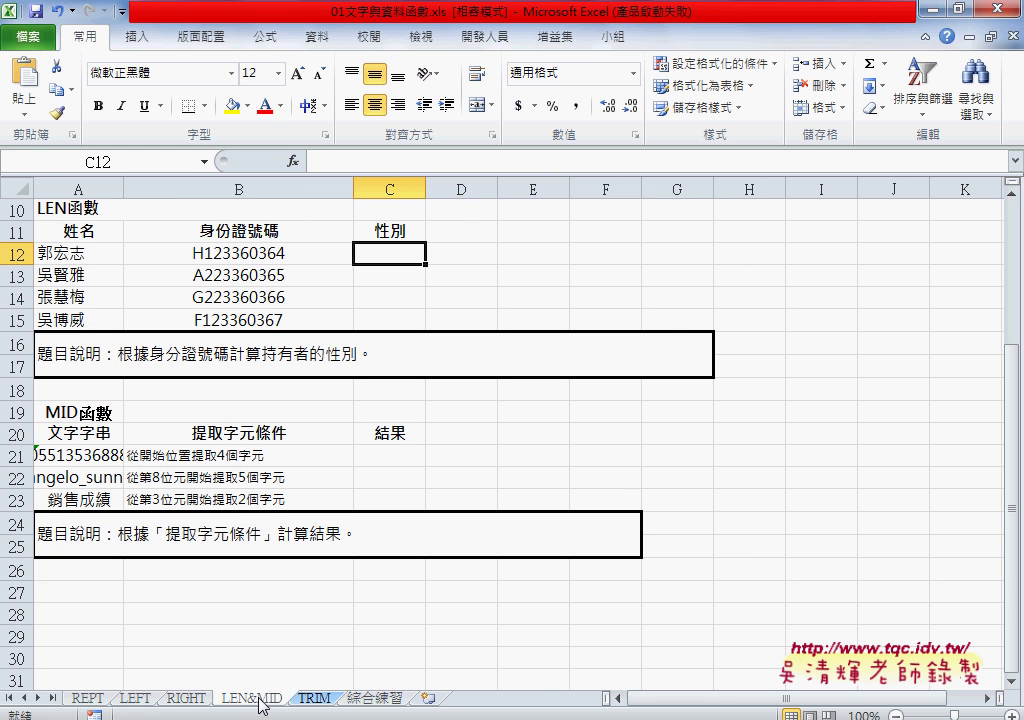
pyautogui.scroll(2, 414, 562)
pyautogui.scroll(1, 414, 563)
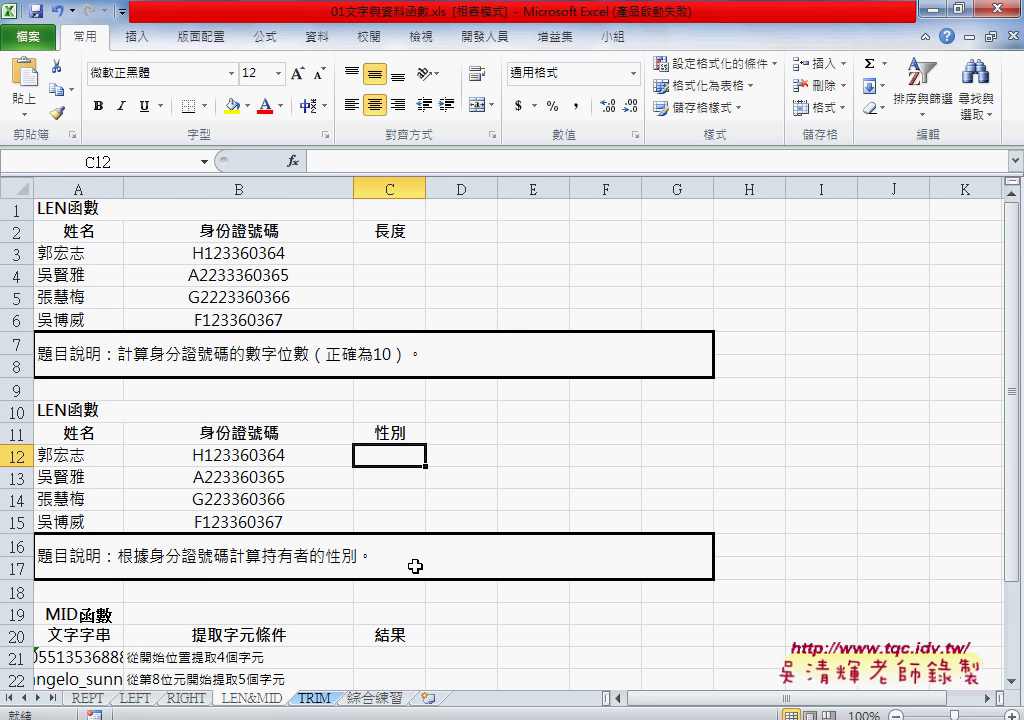
pyautogui.click(396, 252)
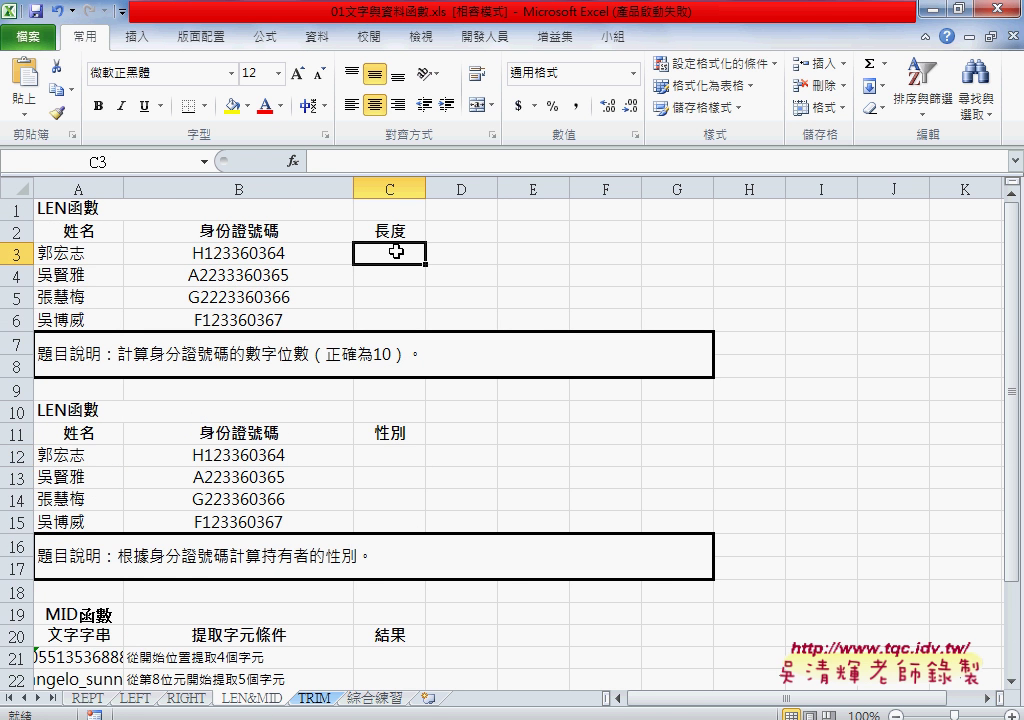
pyautogui.click(293, 161)
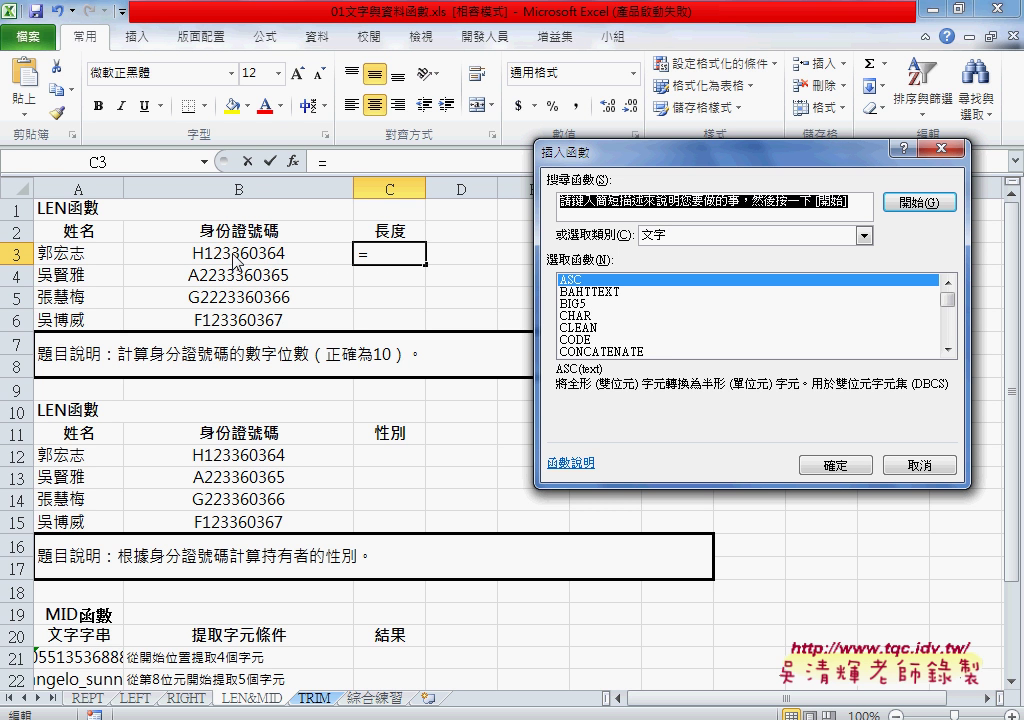
pyautogui.moveTo(947, 299); pyautogui.dragTo(948, 318)
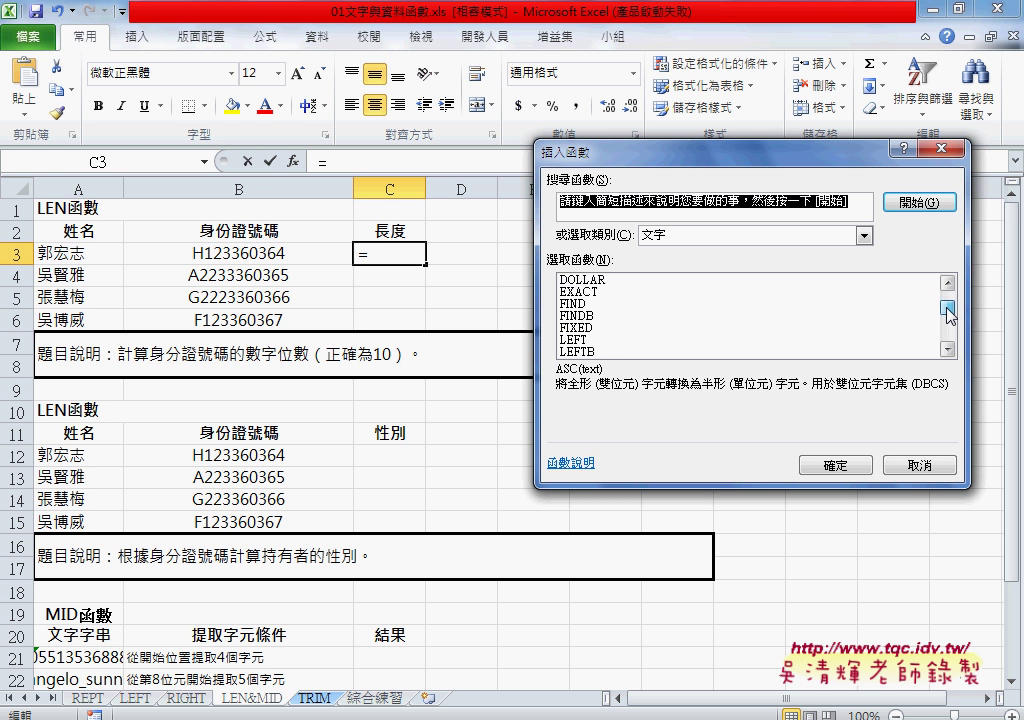
pyautogui.click(588, 339)
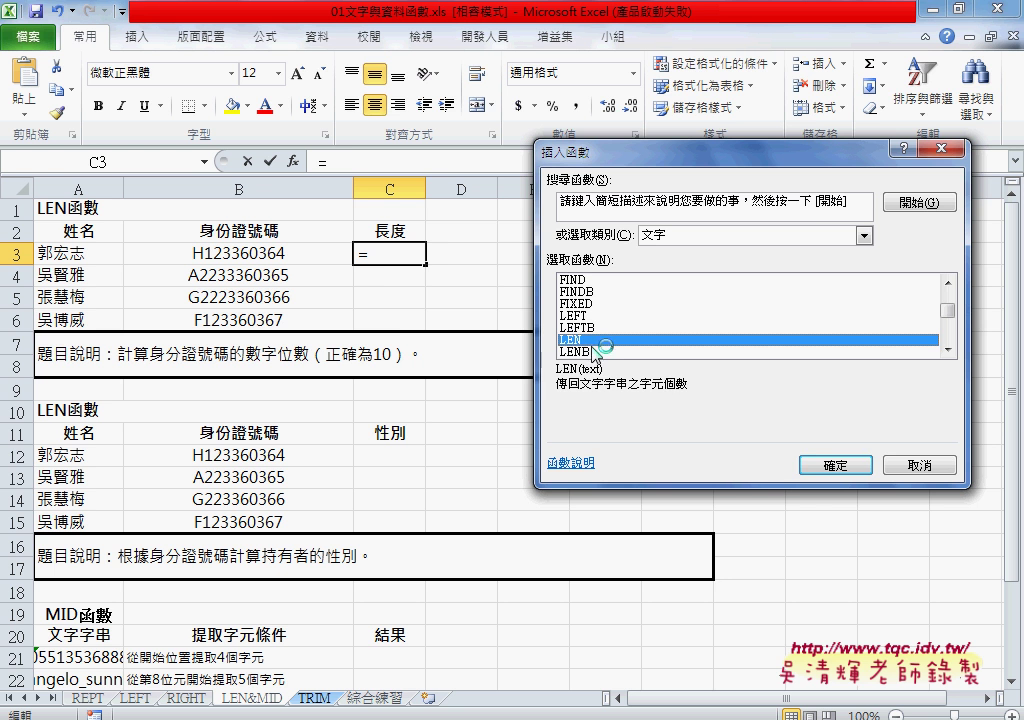
pyautogui.click(835, 465)
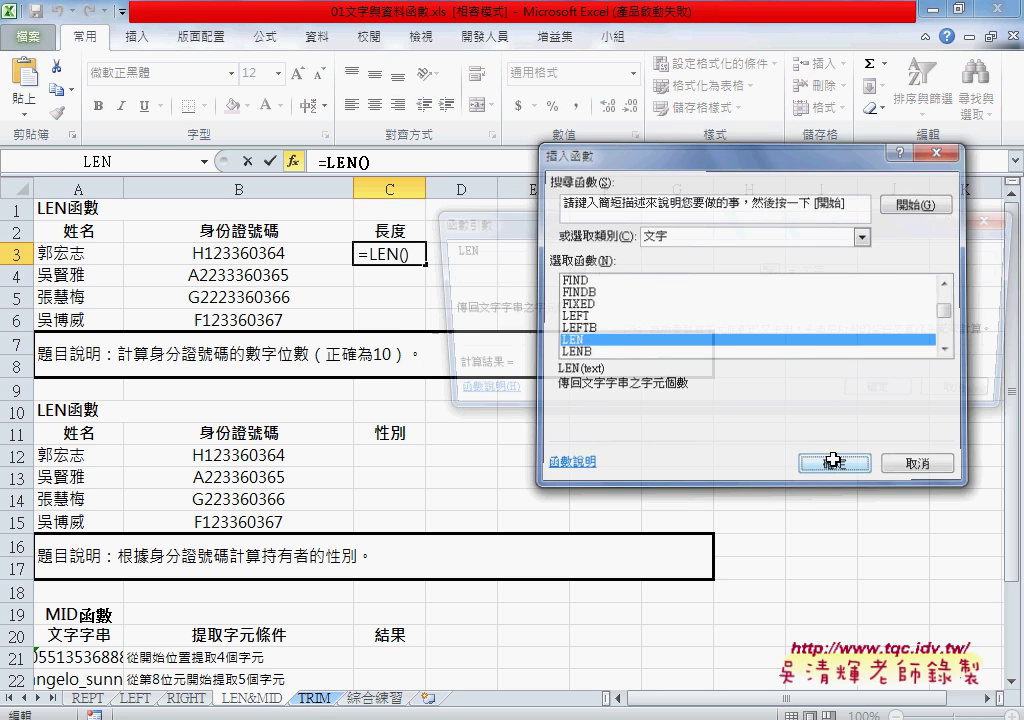
pyautogui.click(279, 258)
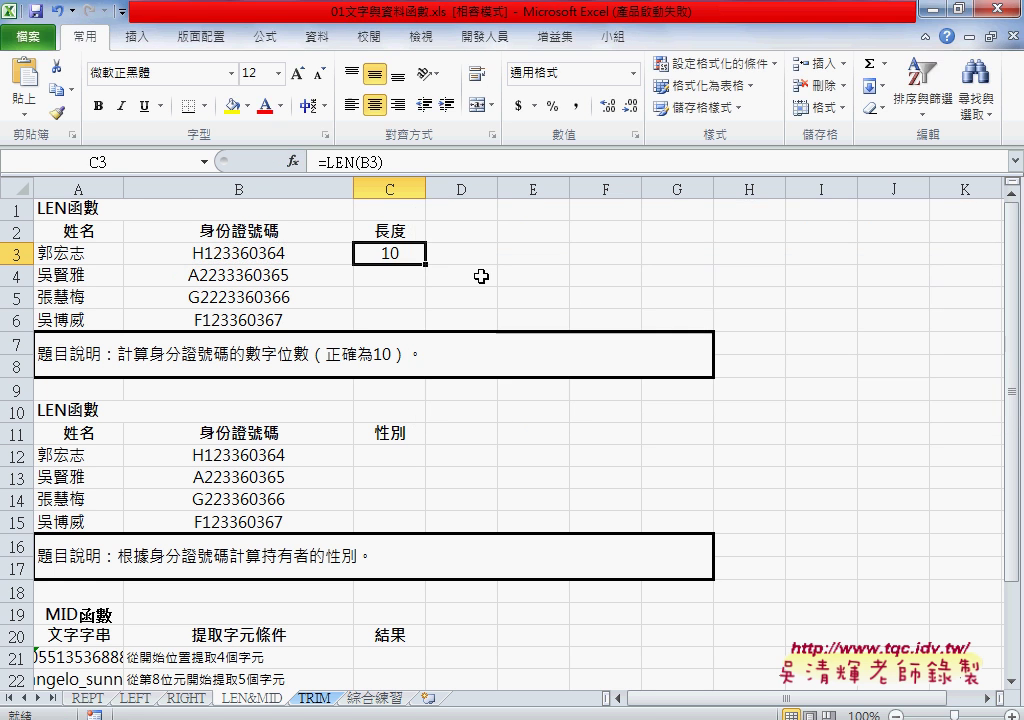
pyautogui.click(892, 397)
pyautogui.moveTo(427, 265); pyautogui.dragTo(425, 325)
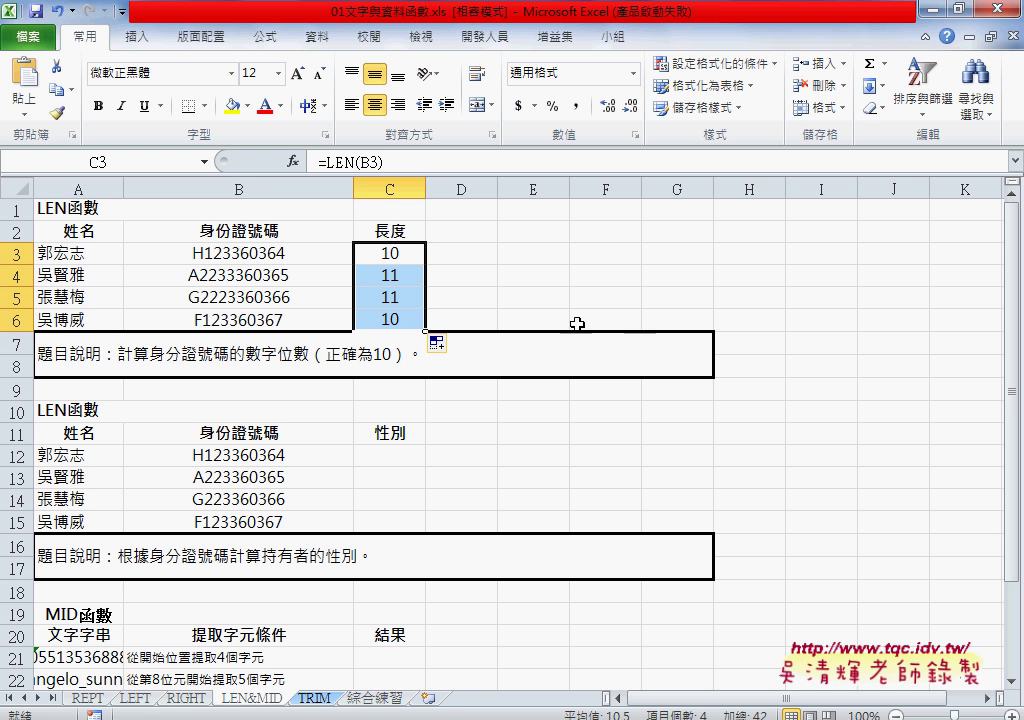
pyautogui.click(466, 254)
# Enter =IF(C3=10,"Y","N") in D3 using the logical IF function
pyautogui.click(293, 161)
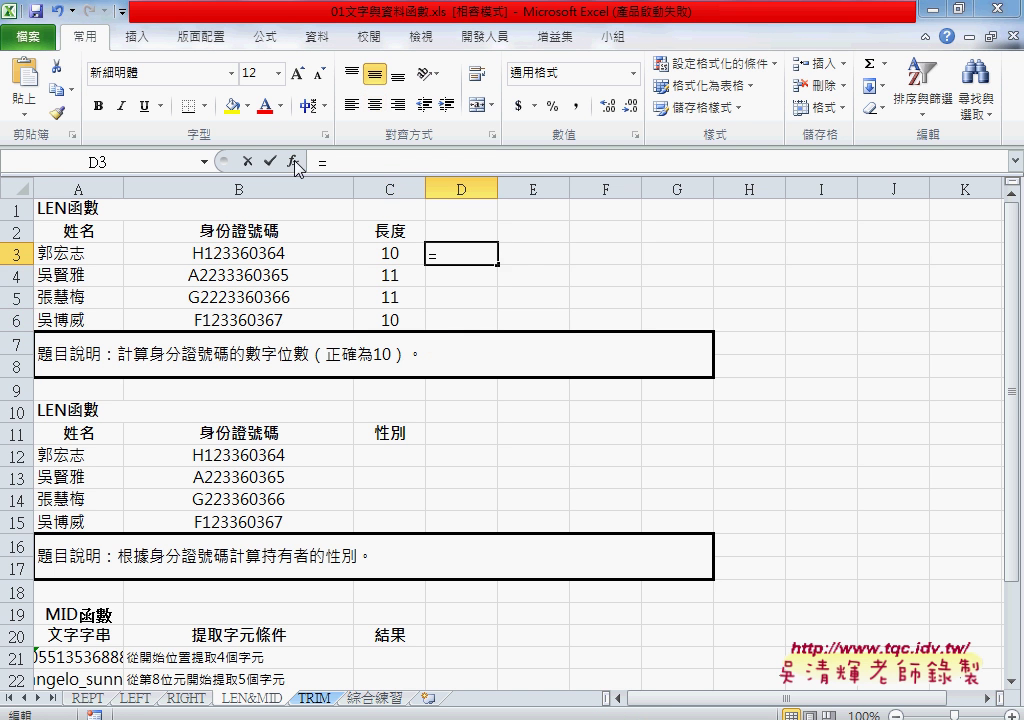
pyautogui.click(704, 236)
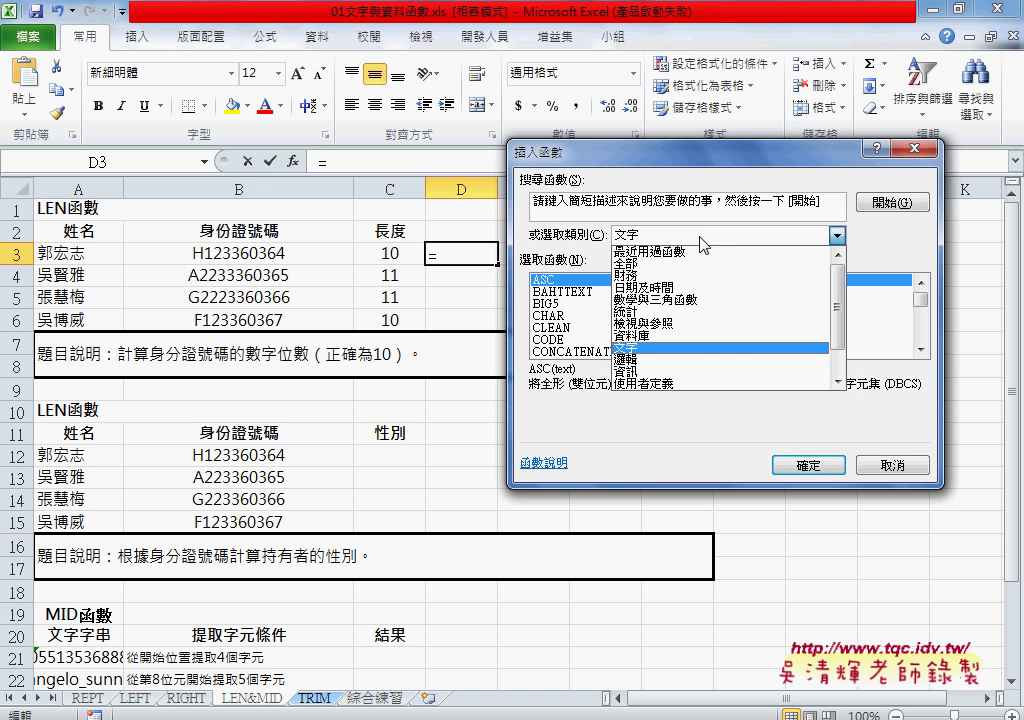
pyautogui.click(692, 359)
pyautogui.click(542, 304)
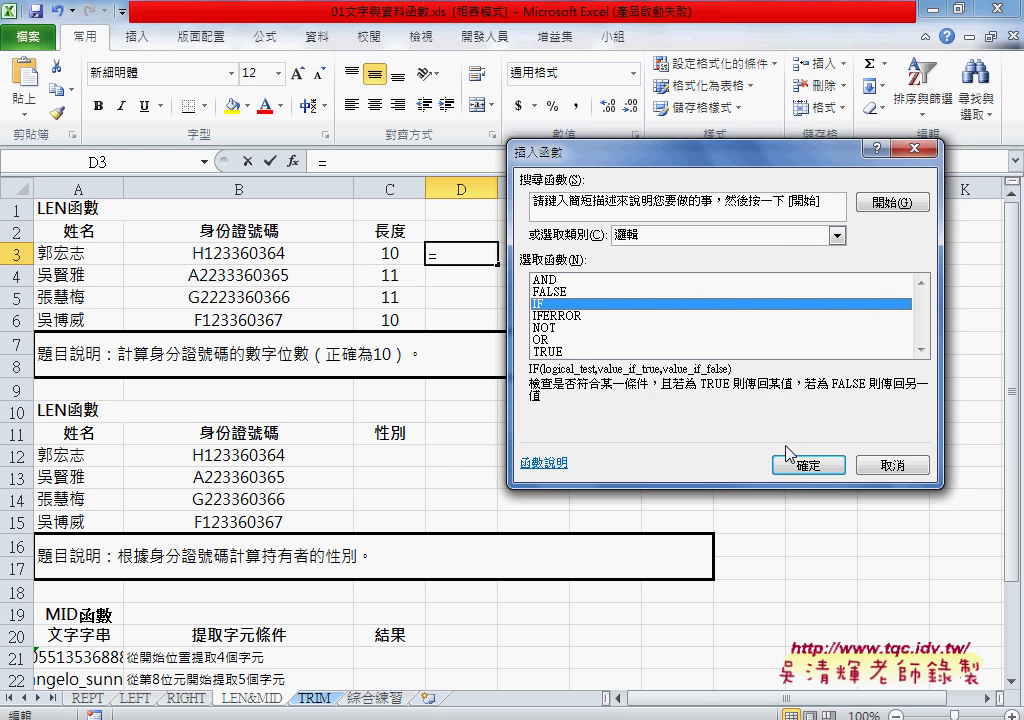
pyautogui.click(808, 465)
pyautogui.moveTo(612, 221); pyautogui.dragTo(735, 201)
pyautogui.click(390, 253)
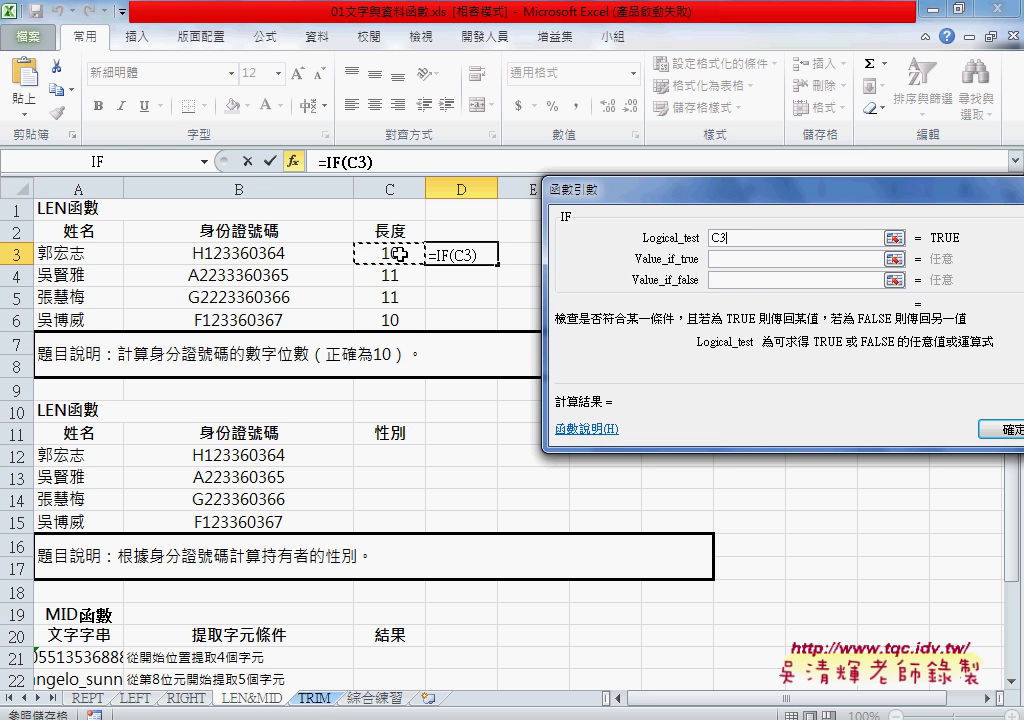
pyautogui.write('=')
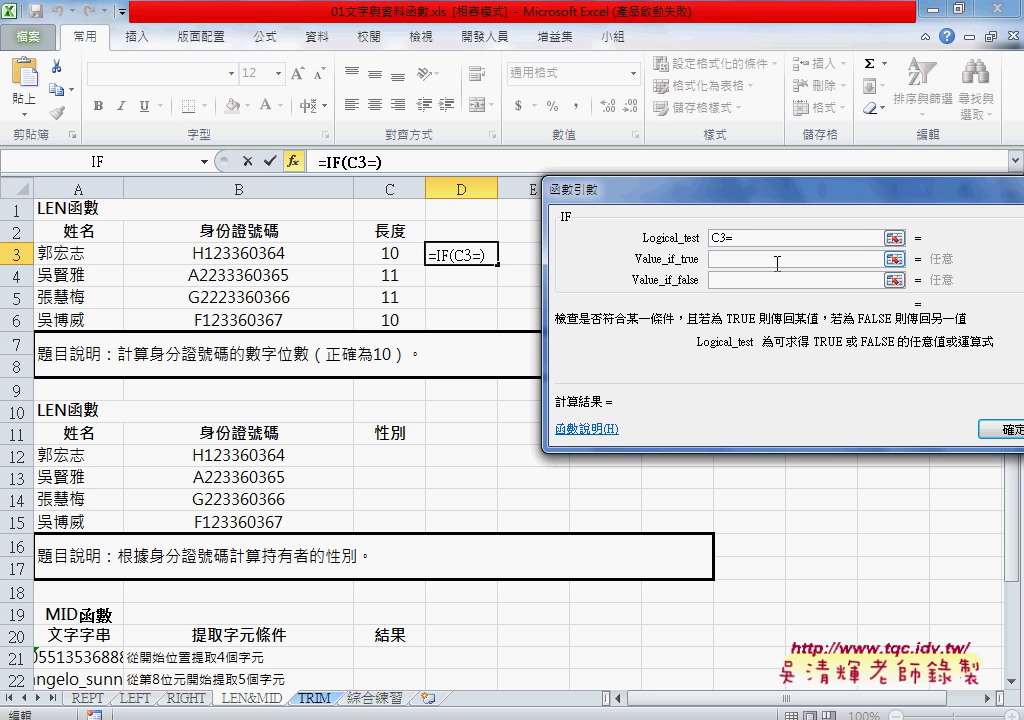
pyautogui.write('10')
pyautogui.click(777, 264)
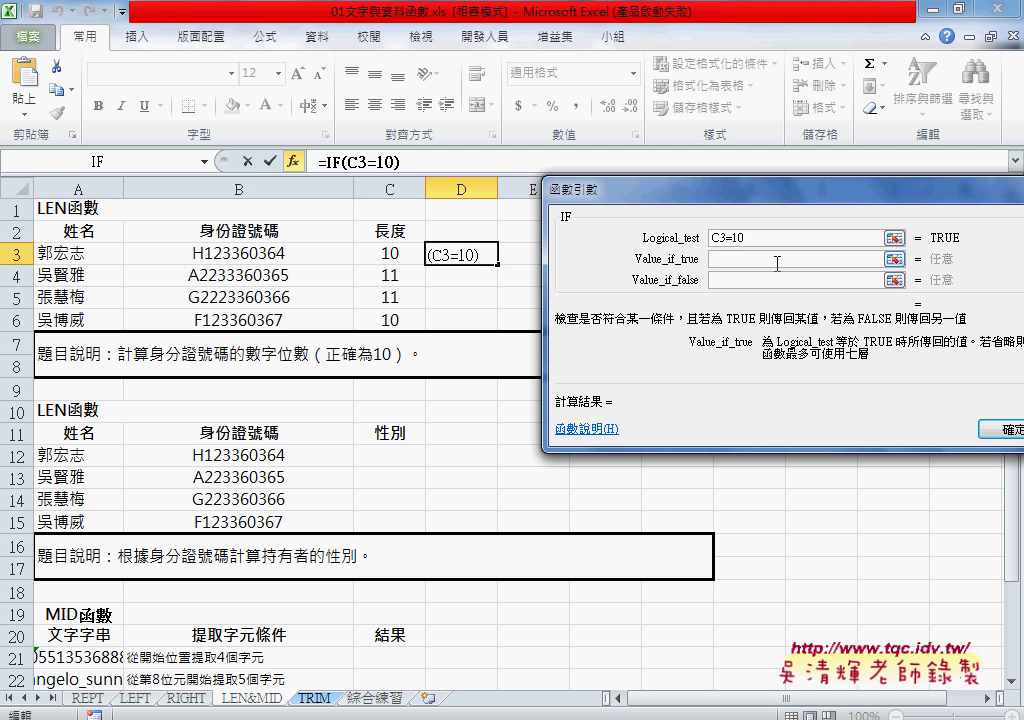
pyautogui.write('Y')
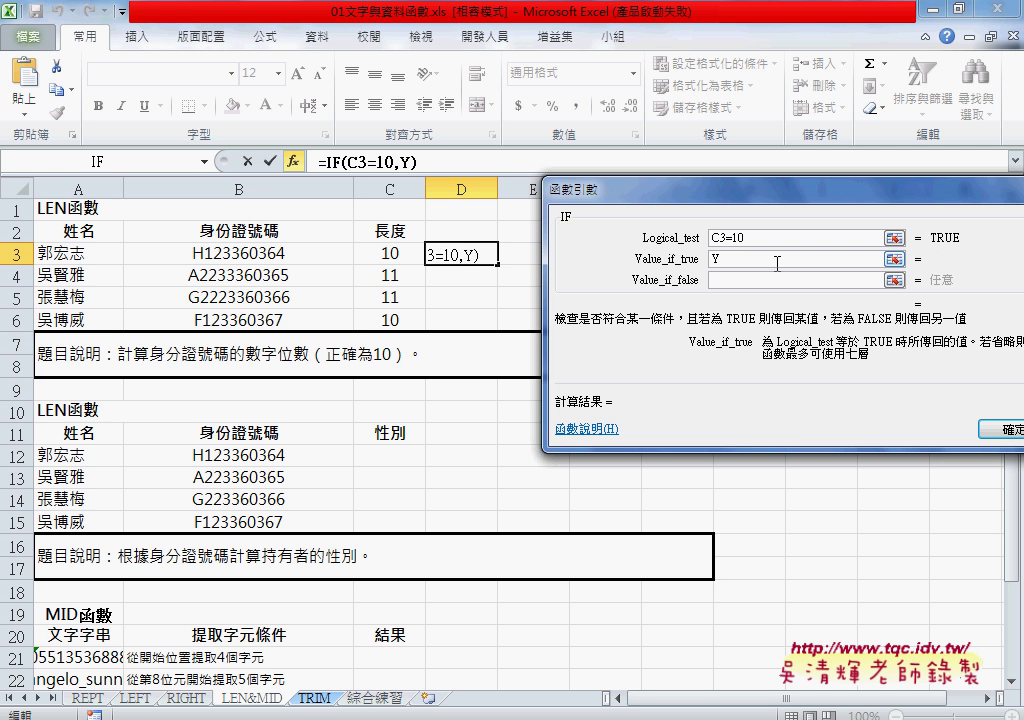
pyautogui.press('Tab')
pyautogui.write('N')
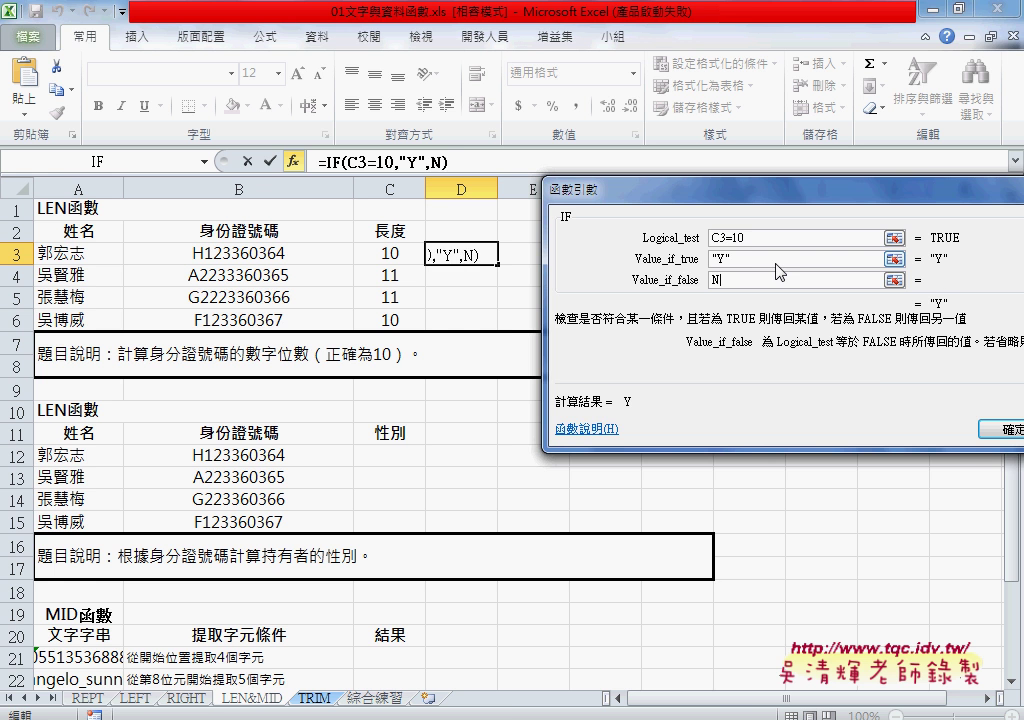
pyautogui.click(777, 264)
pyautogui.click(1003, 433)
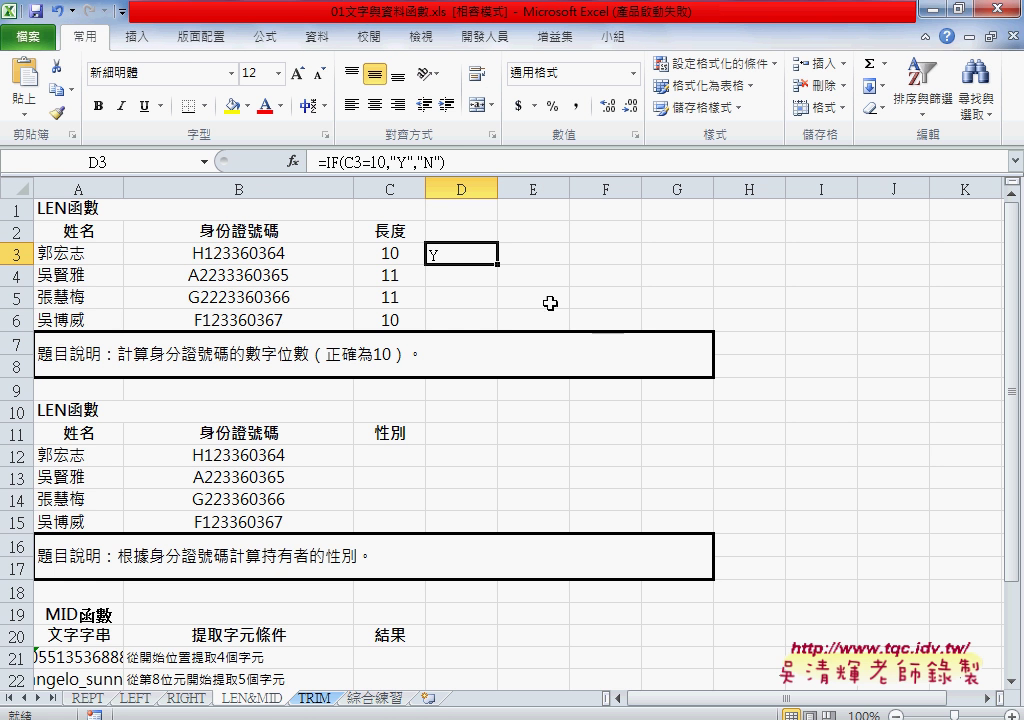
# Fill the Y/N check down to D6, giving Y, N, N, Y
pyautogui.moveTo(497, 264); pyautogui.dragTo(500, 322)
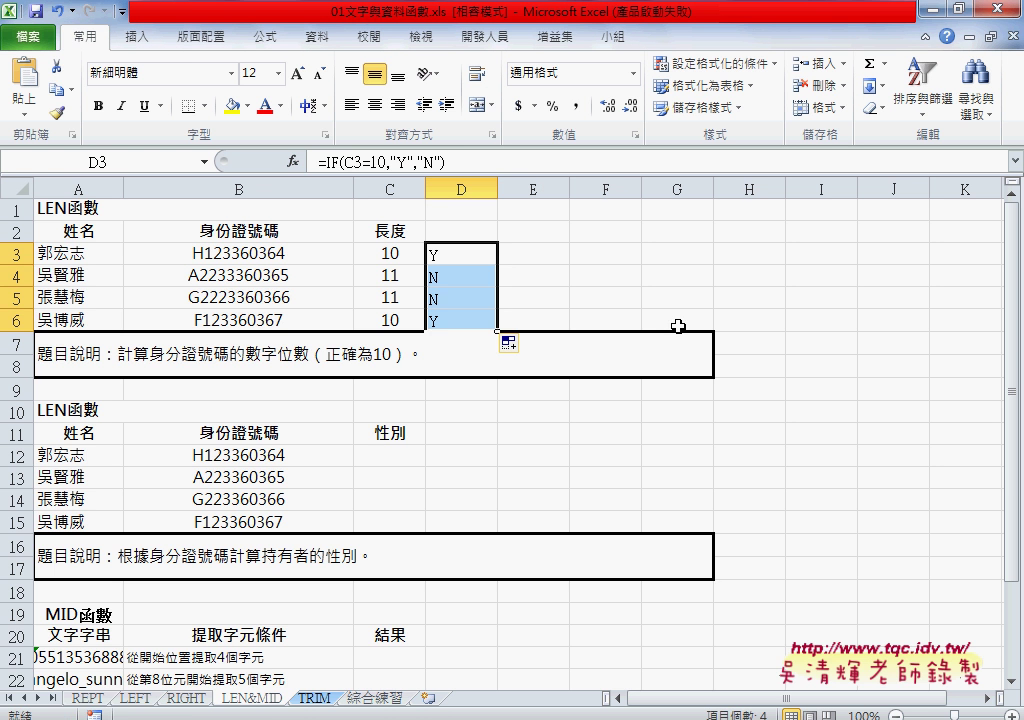
pyautogui.click(439, 255)
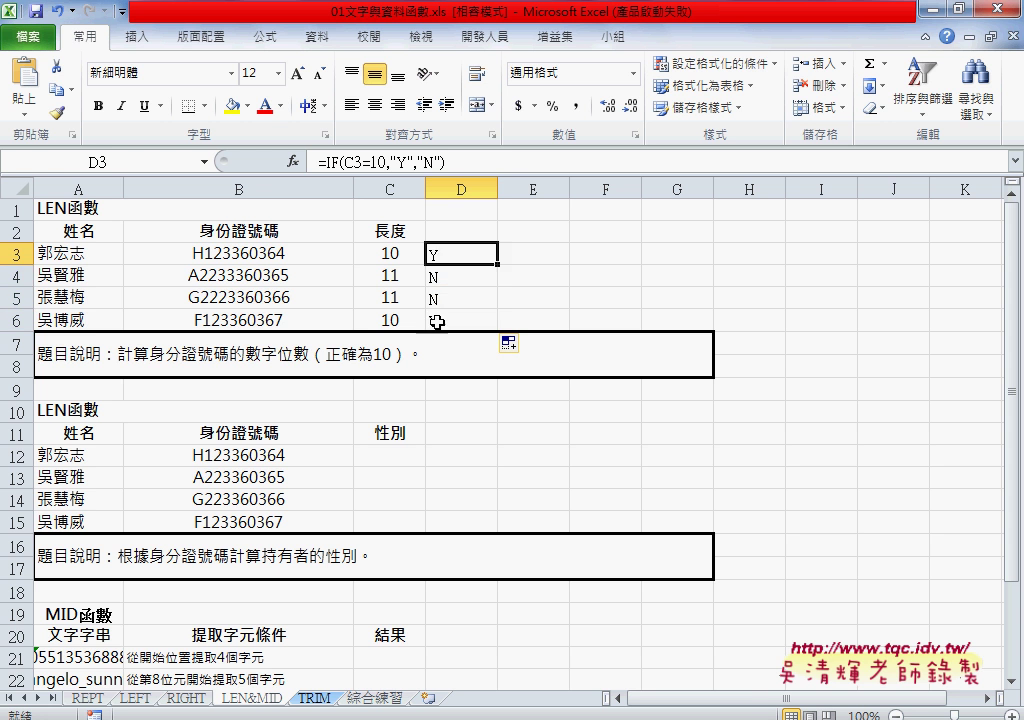
pyautogui.click(466, 320)
pyautogui.moveTo(455, 277); pyautogui.dragTo(442, 295)
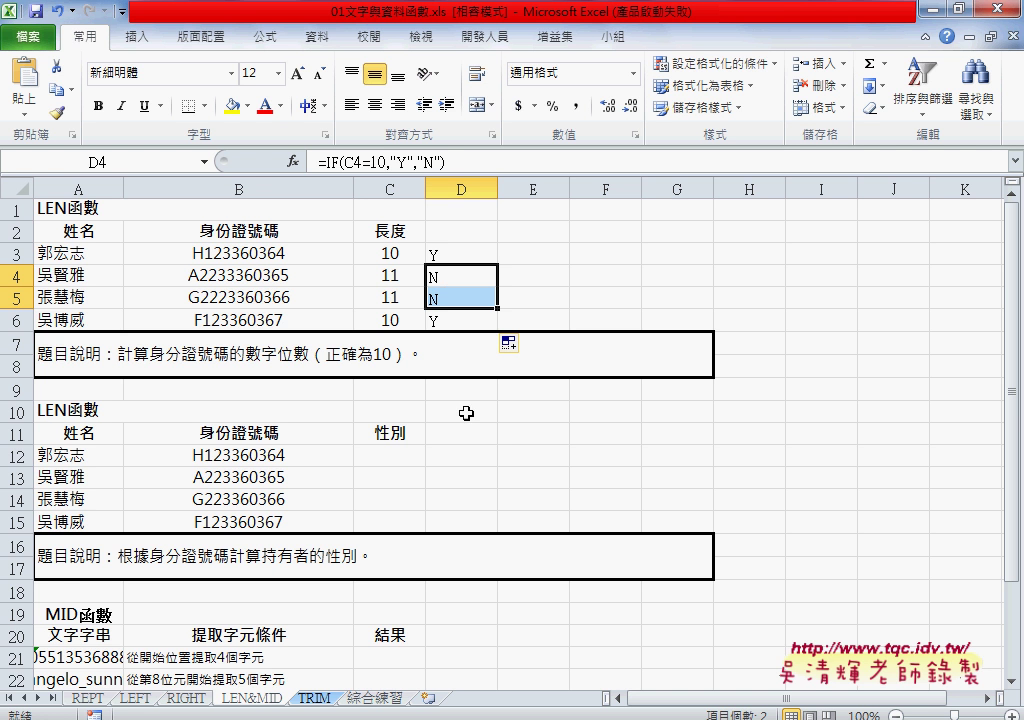
pyautogui.click(391, 451)
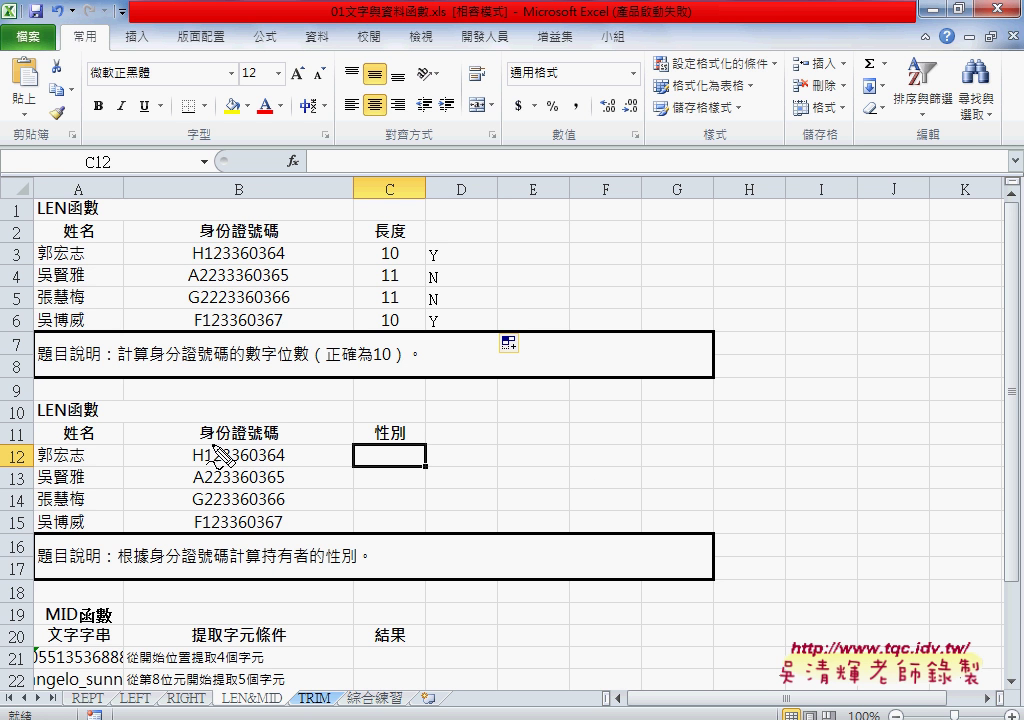
pyautogui.moveTo(202, 443); pyautogui.dragTo(203, 526)
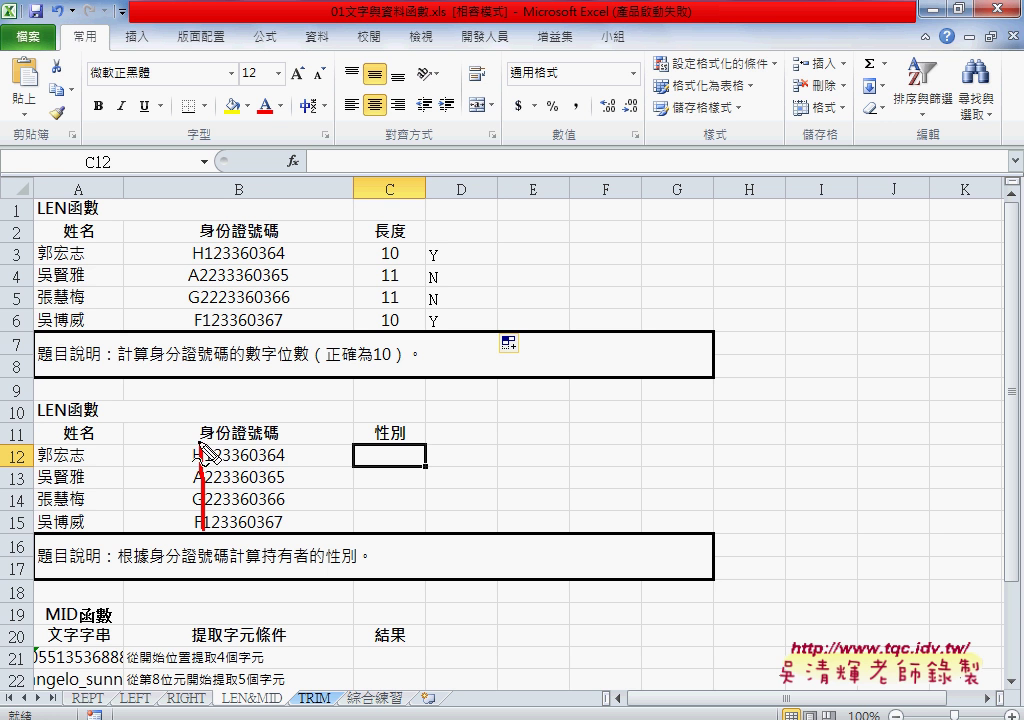
pyautogui.moveTo(203, 438); pyautogui.dragTo(215, 524)
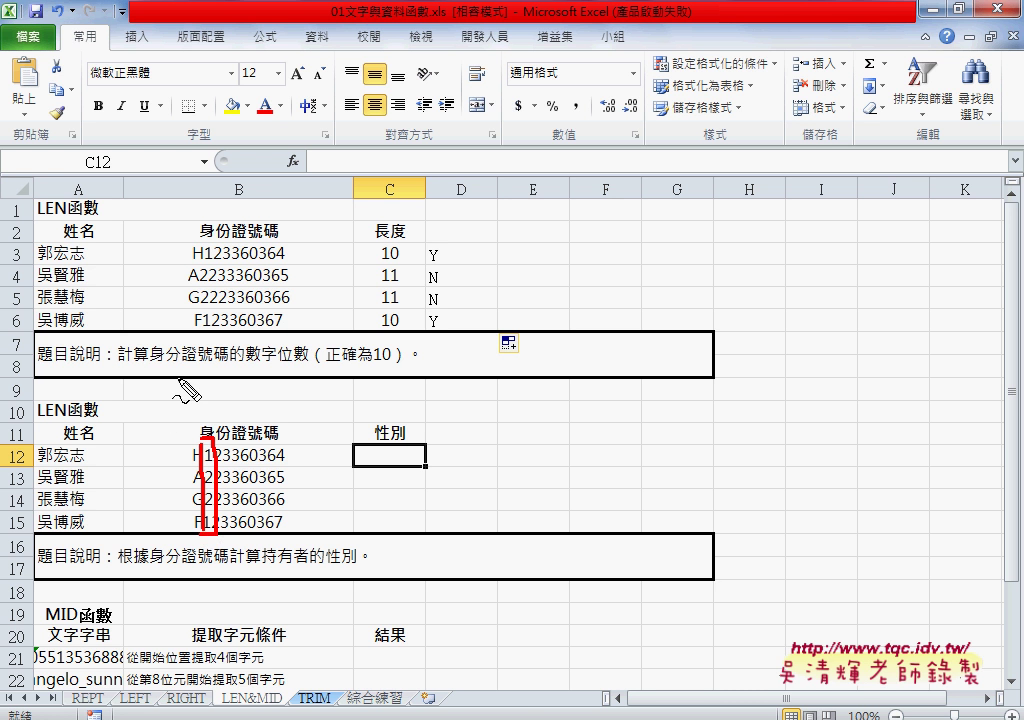
pyautogui.moveTo(180, 378)
pyautogui.mouseDown()
pyautogui.moveTo(210, 436)
pyautogui.moveTo(218, 418)
pyautogui.mouseUp()
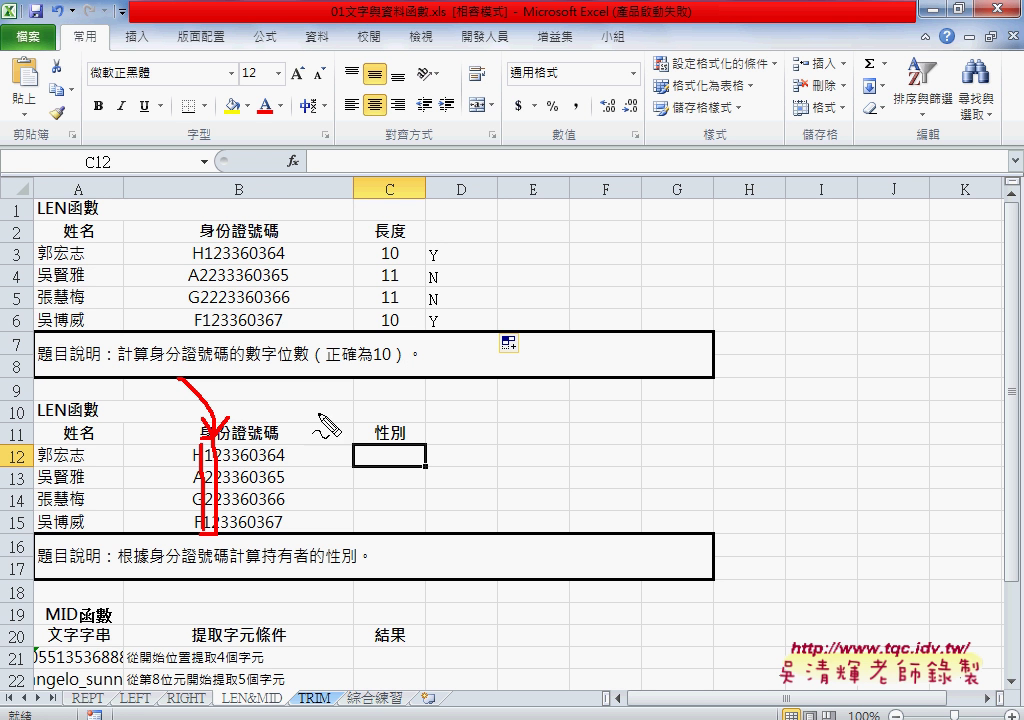
pyautogui.moveTo(351, 398); pyautogui.dragTo(422, 412)
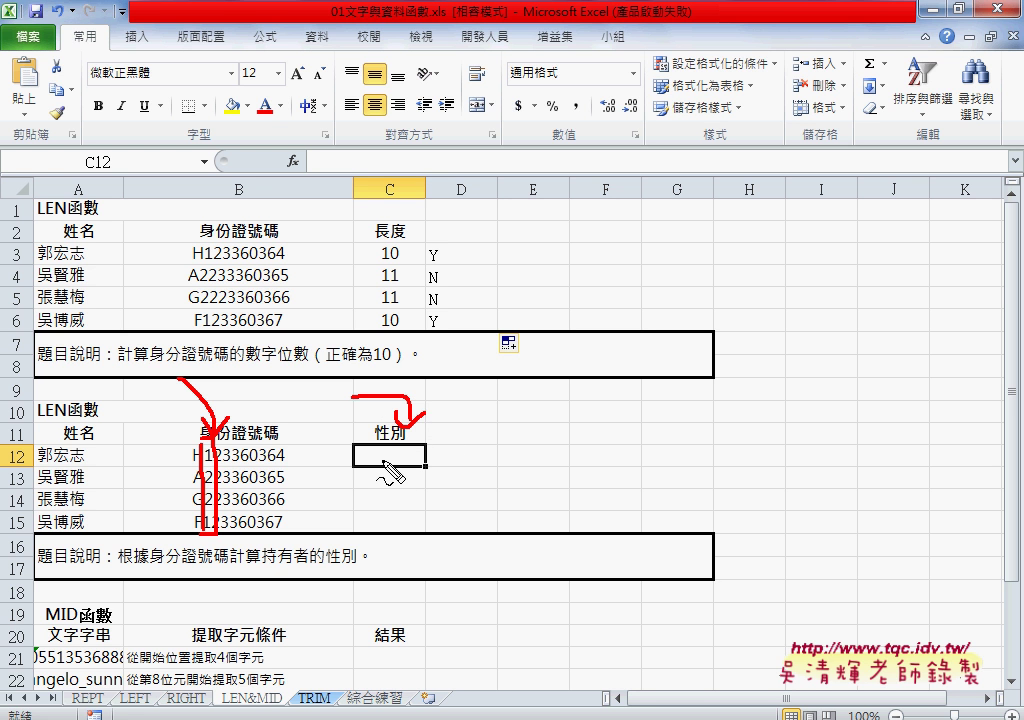
pyautogui.press('Escape')
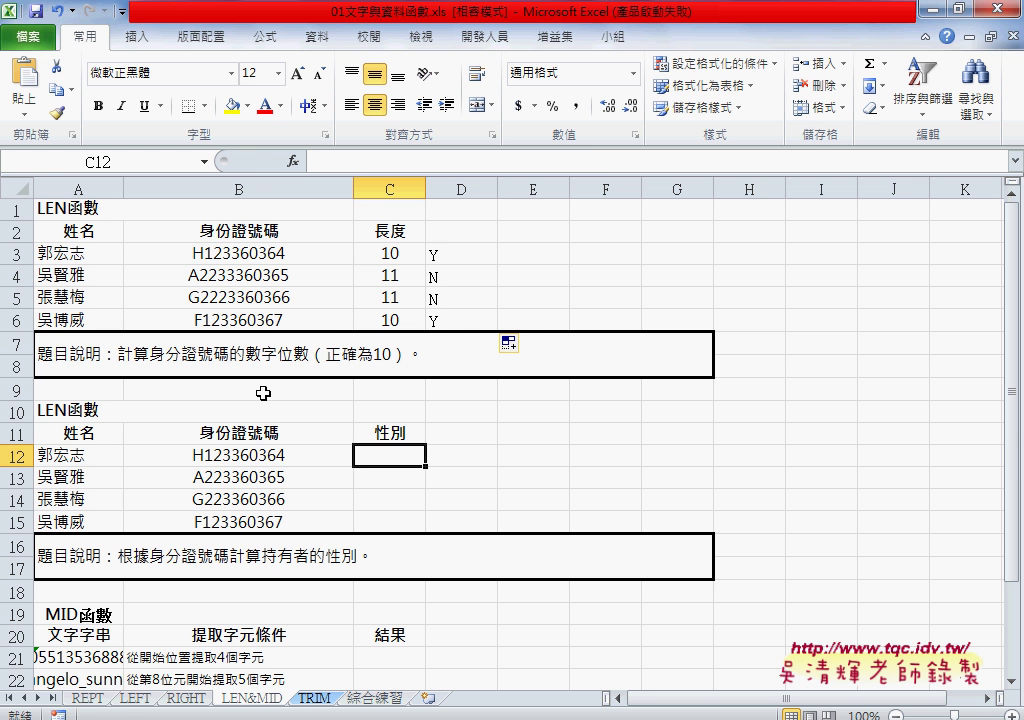
# Set up MID in C12 with text B12, start position 2 and 1 character
pyautogui.click(292, 160)
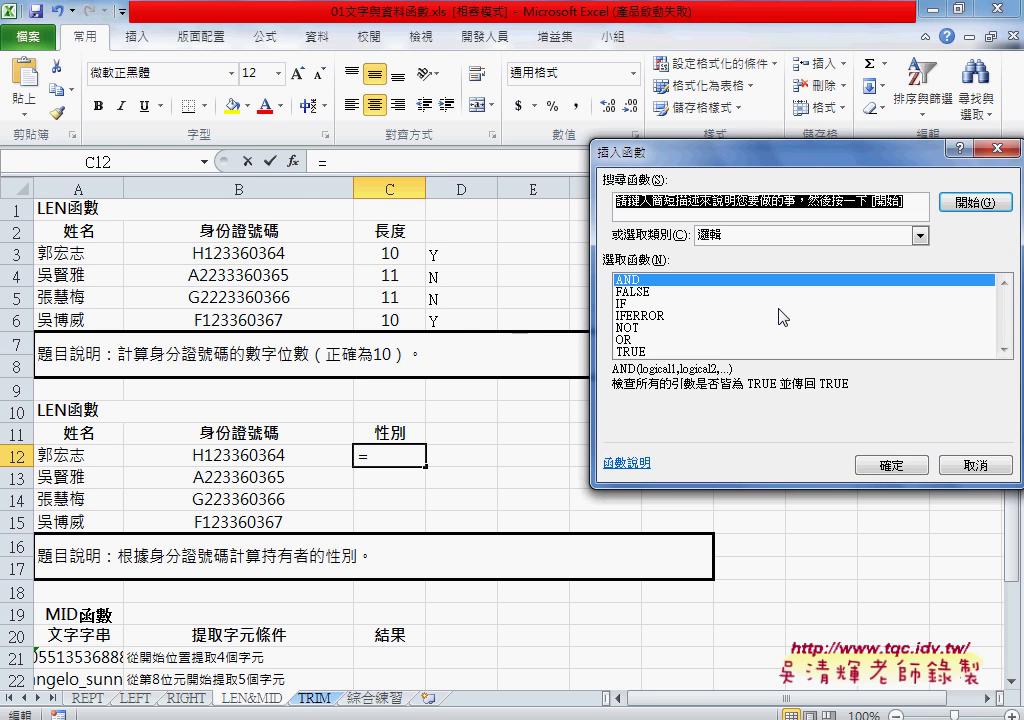
pyautogui.click(811, 245)
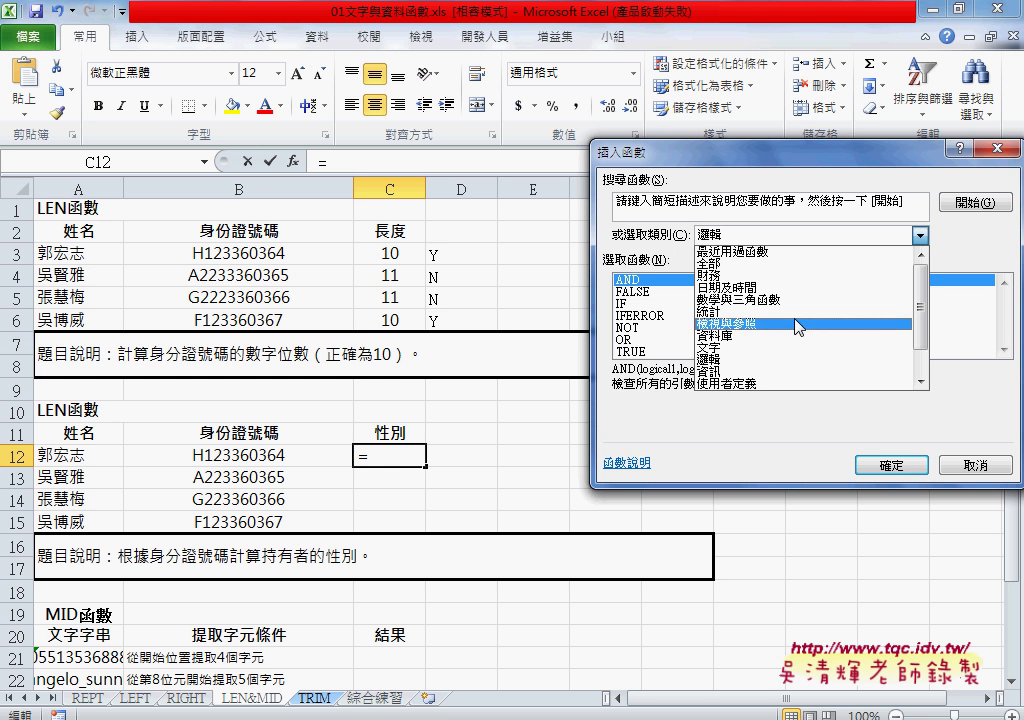
pyautogui.click(789, 354)
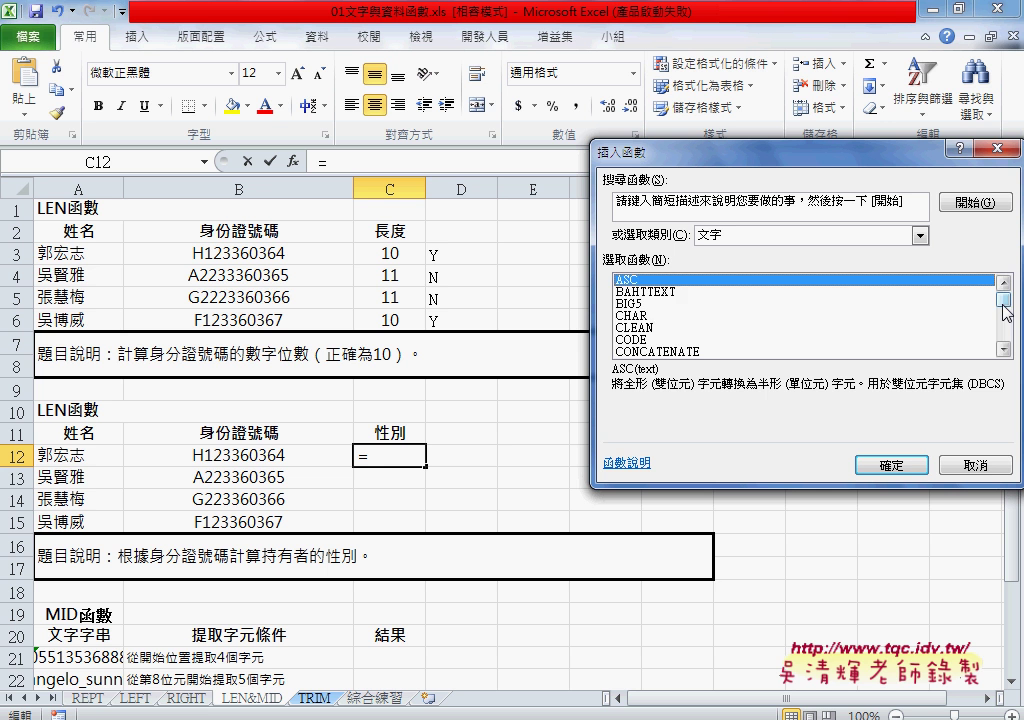
pyautogui.moveTo(1004, 308); pyautogui.dragTo(1006, 325)
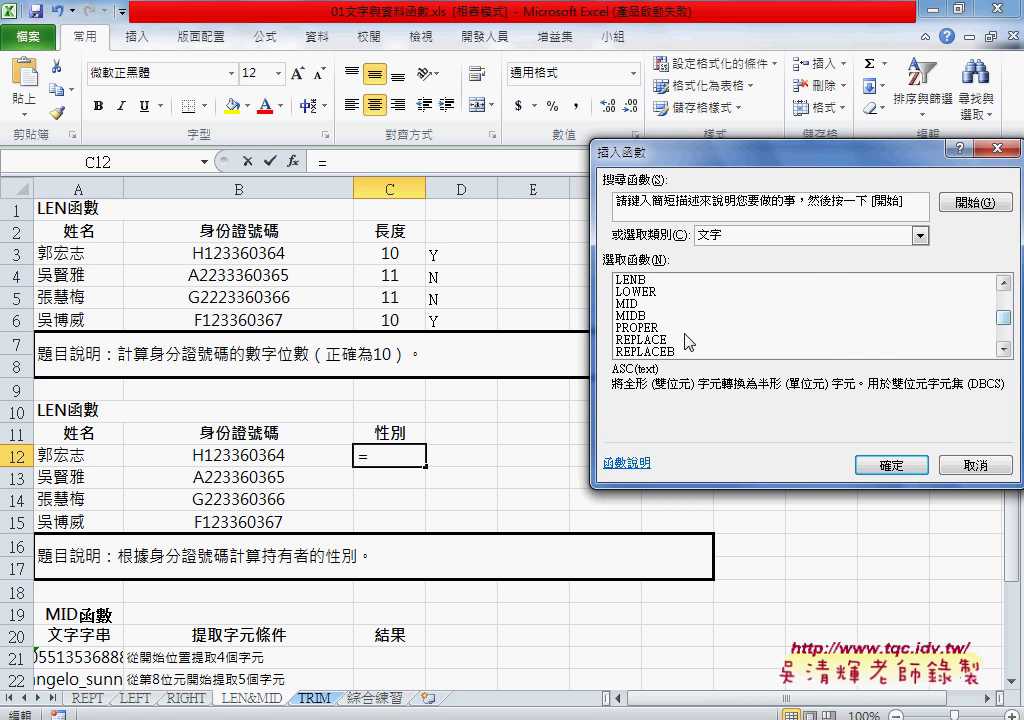
pyautogui.click(637, 304)
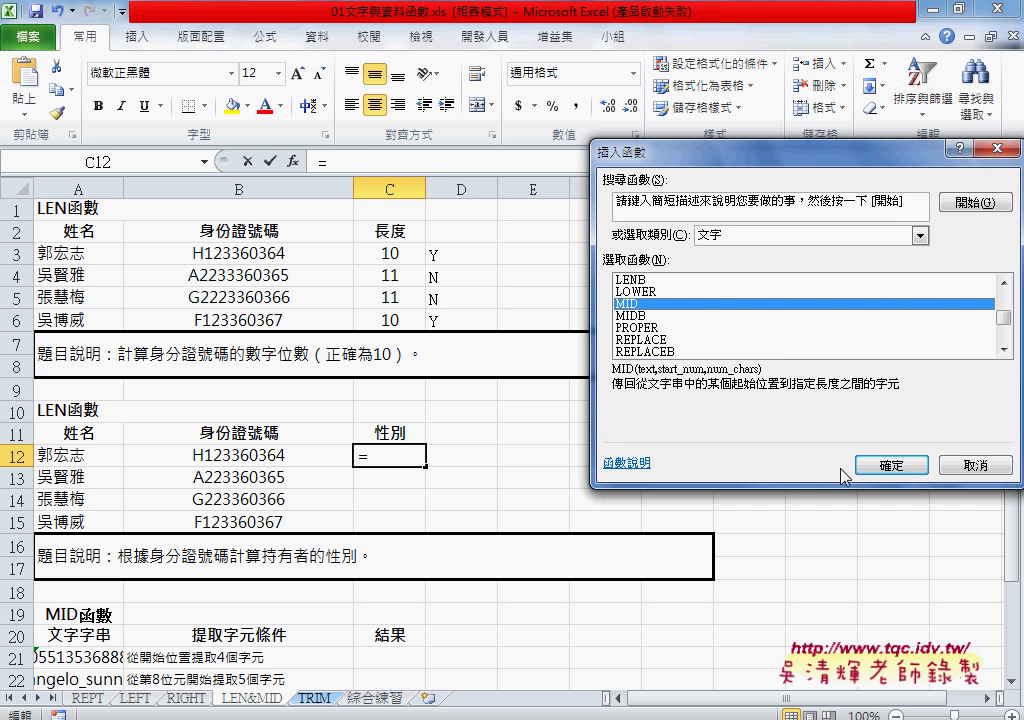
pyautogui.click(893, 466)
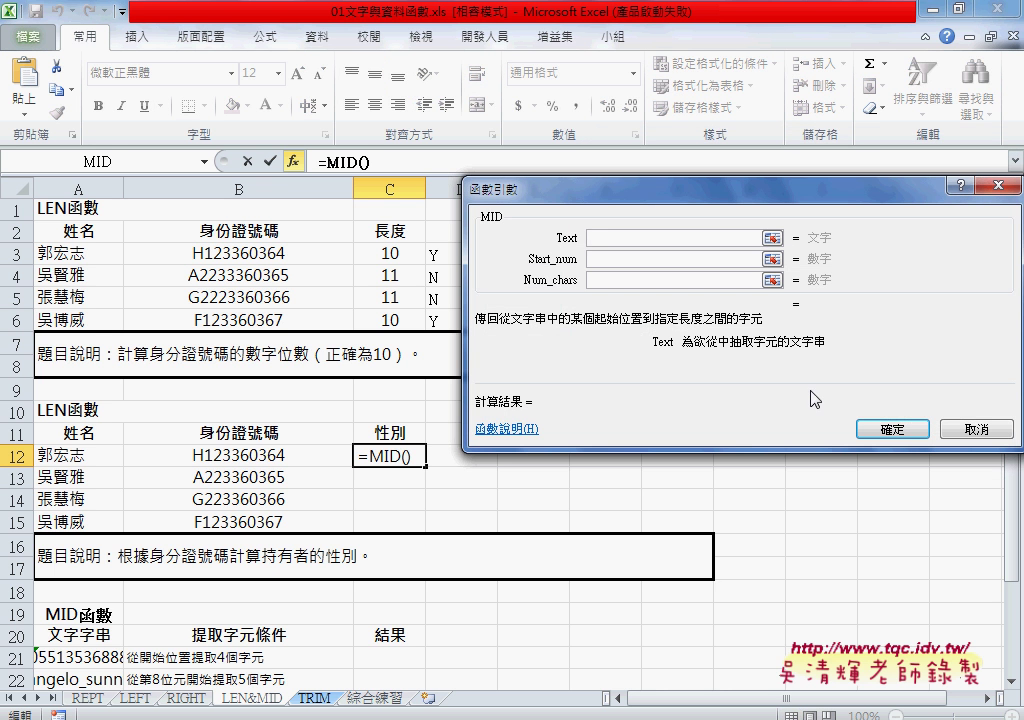
pyautogui.click(259, 455)
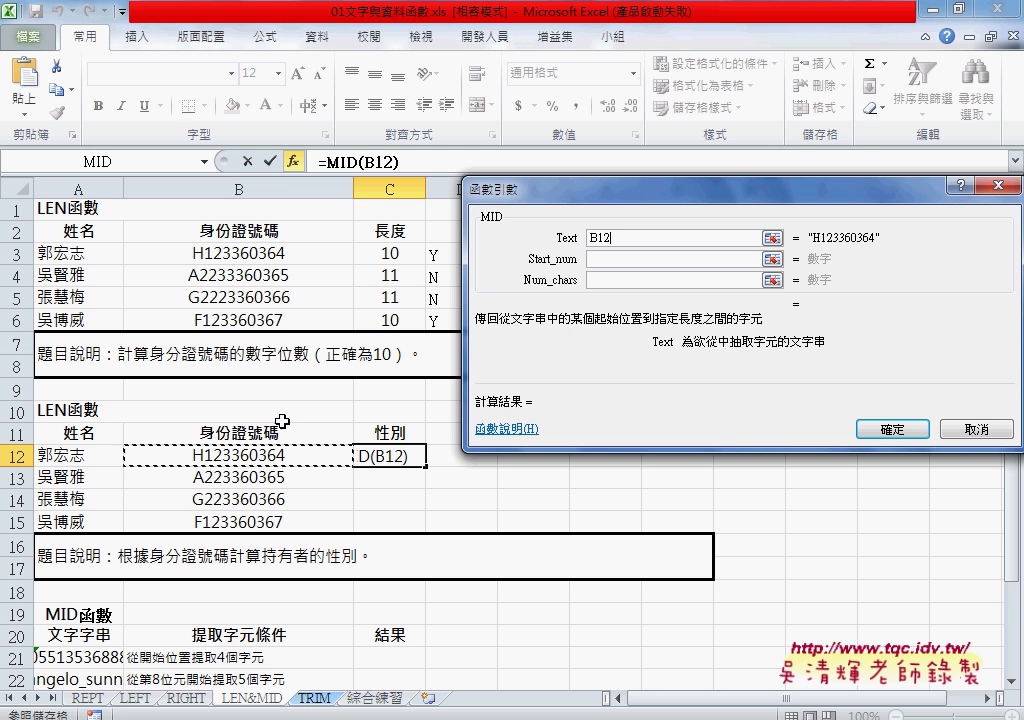
pyautogui.click(614, 258)
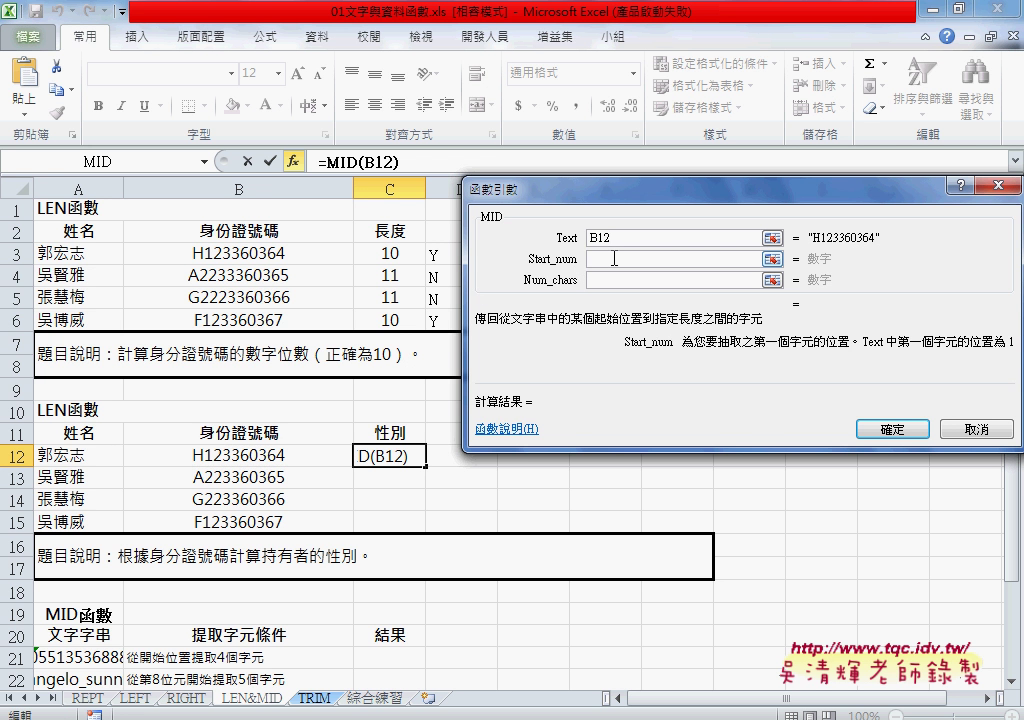
pyautogui.write('2')
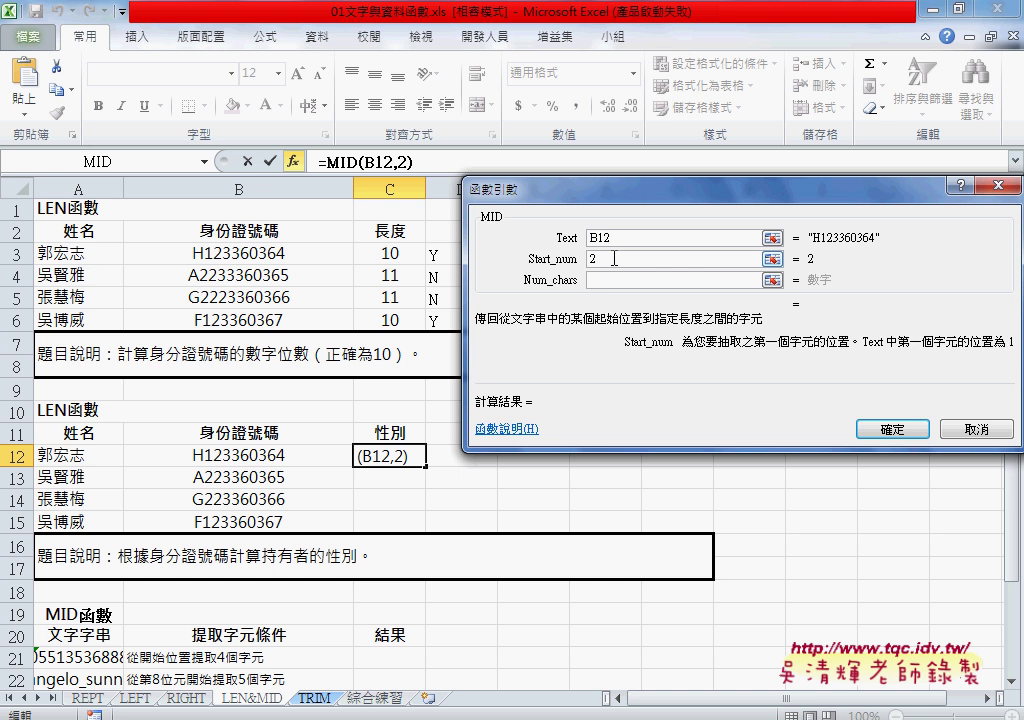
pyautogui.click(622, 281)
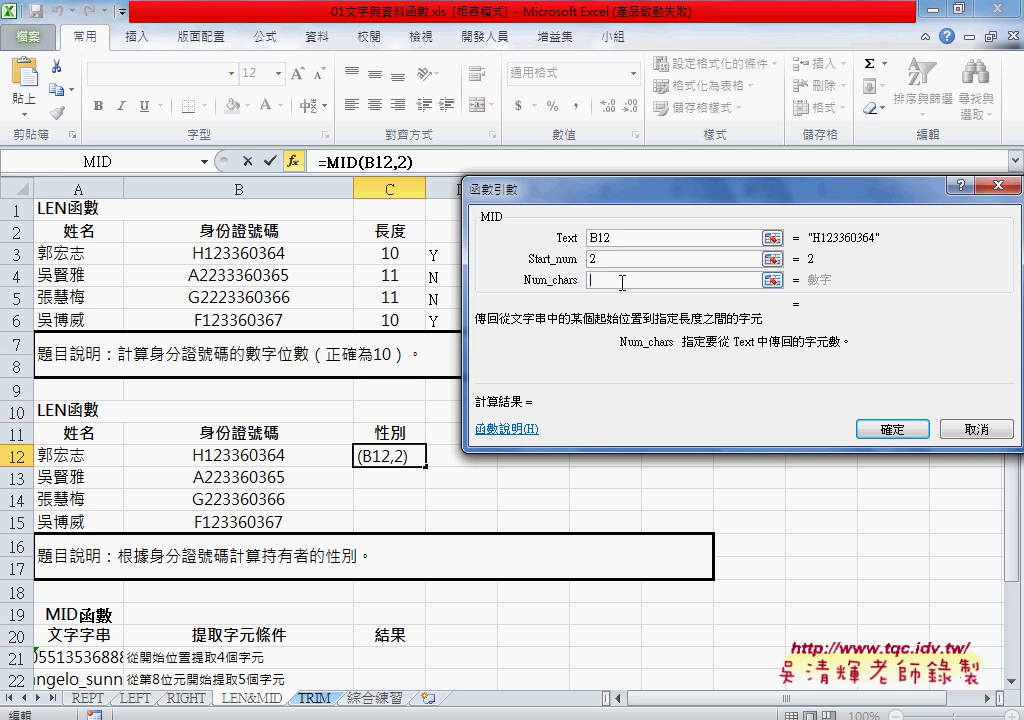
pyautogui.write('1')
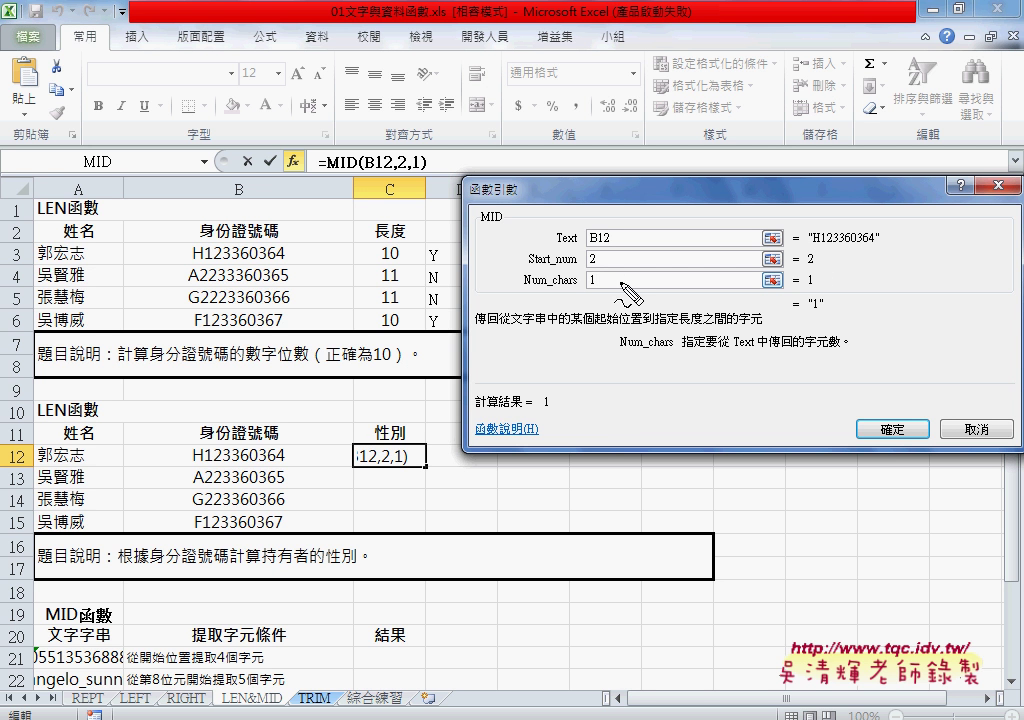
# Annotate how MID pulls 1 from the ID, then confirm =MID(B12,2,1) in C12
pyautogui.moveTo(806, 245); pyautogui.dragTo(884, 246)
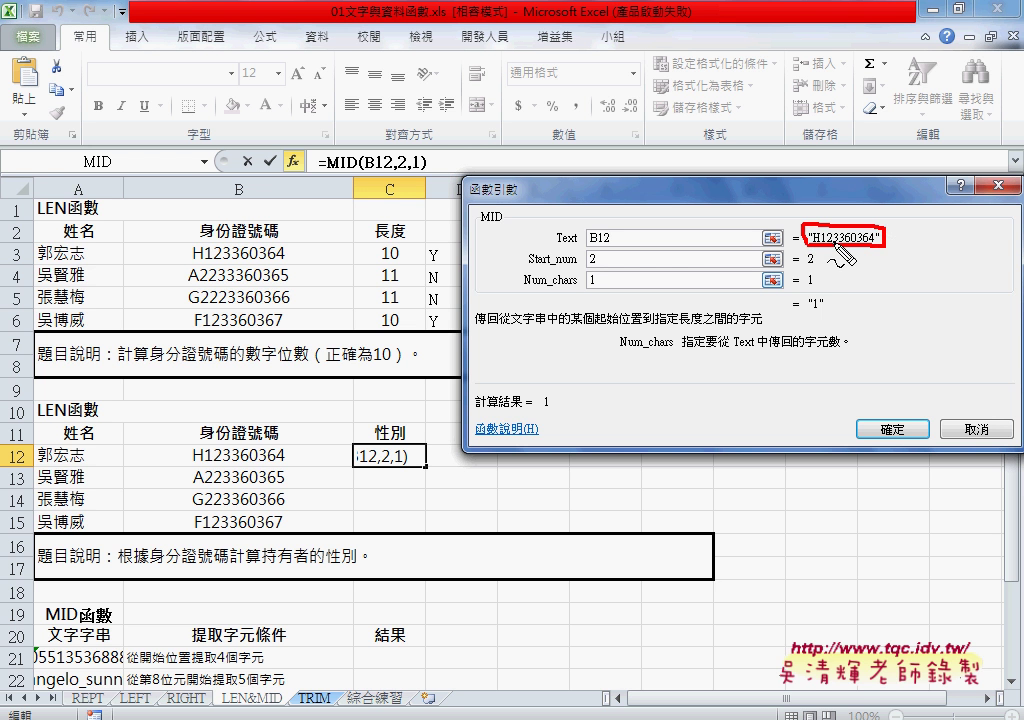
pyautogui.moveTo(824, 293); pyautogui.dragTo(828, 297)
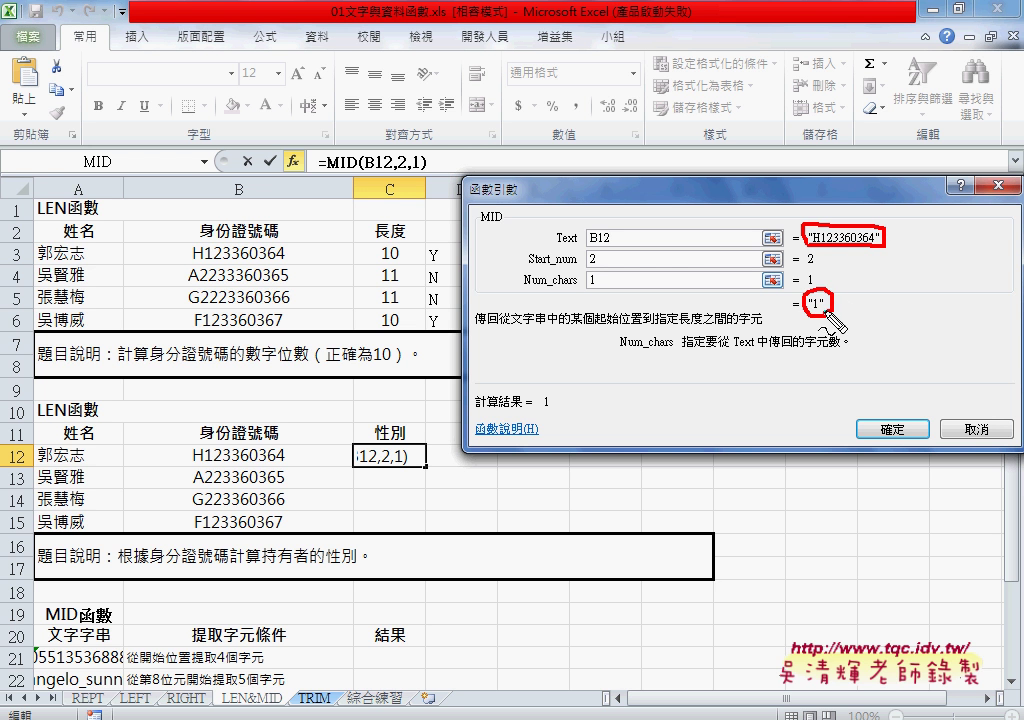
pyautogui.moveTo(840, 250)
pyautogui.mouseDown()
pyautogui.moveTo(822, 292)
pyautogui.moveTo(830, 278)
pyautogui.mouseUp()
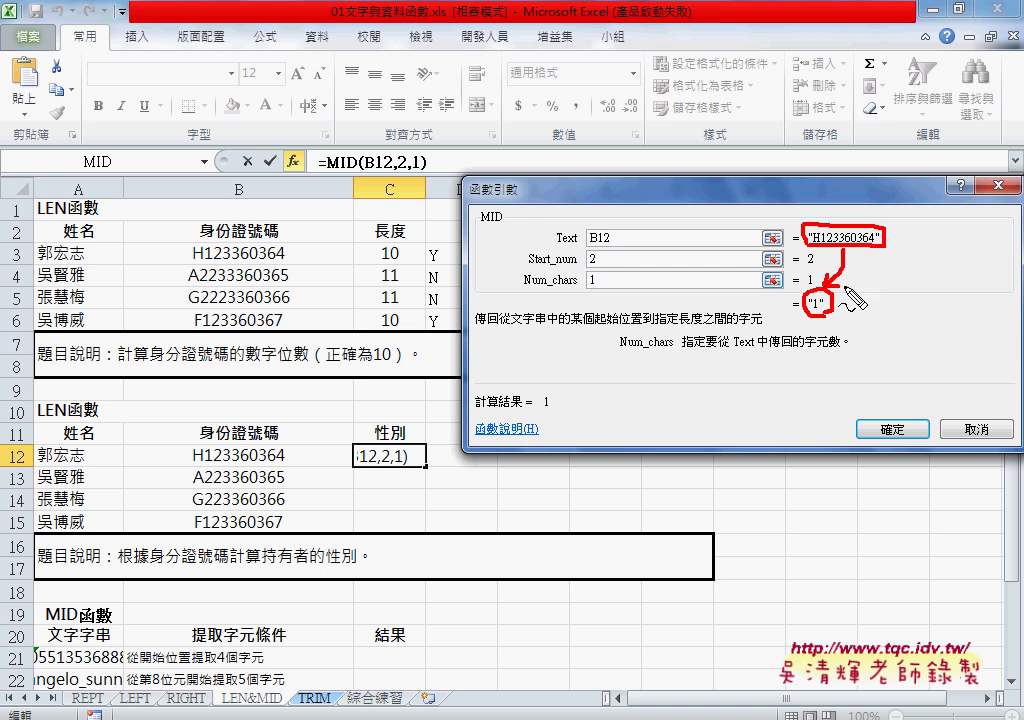
pyautogui.moveTo(590, 247)
pyautogui.mouseDown()
pyautogui.moveTo(612, 247)
pyautogui.moveTo(597, 290)
pyautogui.mouseUp()
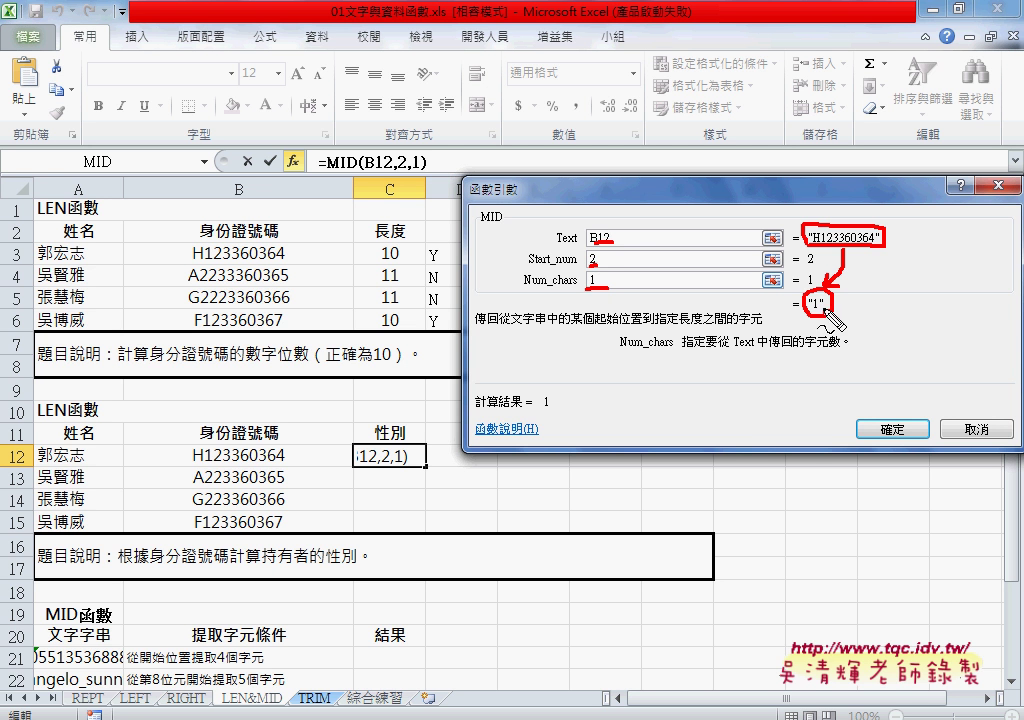
pyautogui.moveTo(905, 347)
pyautogui.mouseDown()
pyautogui.moveTo(838, 303)
pyautogui.moveTo(858, 314)
pyautogui.mouseUp()
pyautogui.moveTo(928, 285); pyautogui.dragTo(928, 317)
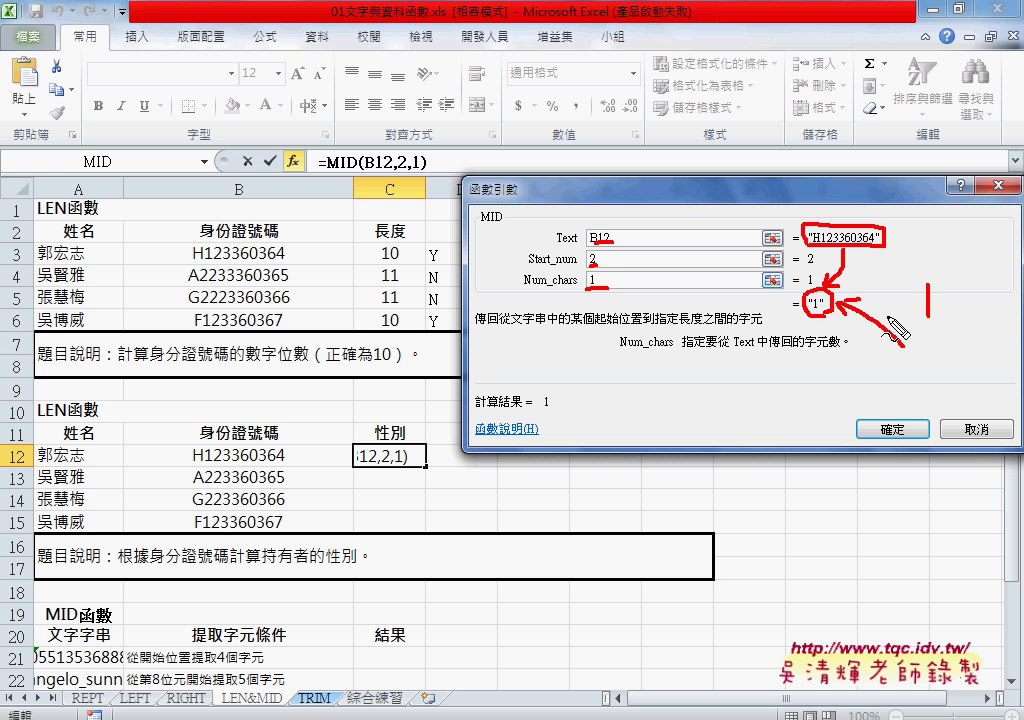
pyautogui.moveTo(866, 294); pyautogui.dragTo(884, 293)
pyautogui.moveTo(868, 301)
pyautogui.mouseDown()
pyautogui.moveTo(888, 300)
pyautogui.moveTo(876, 322)
pyautogui.mouseUp()
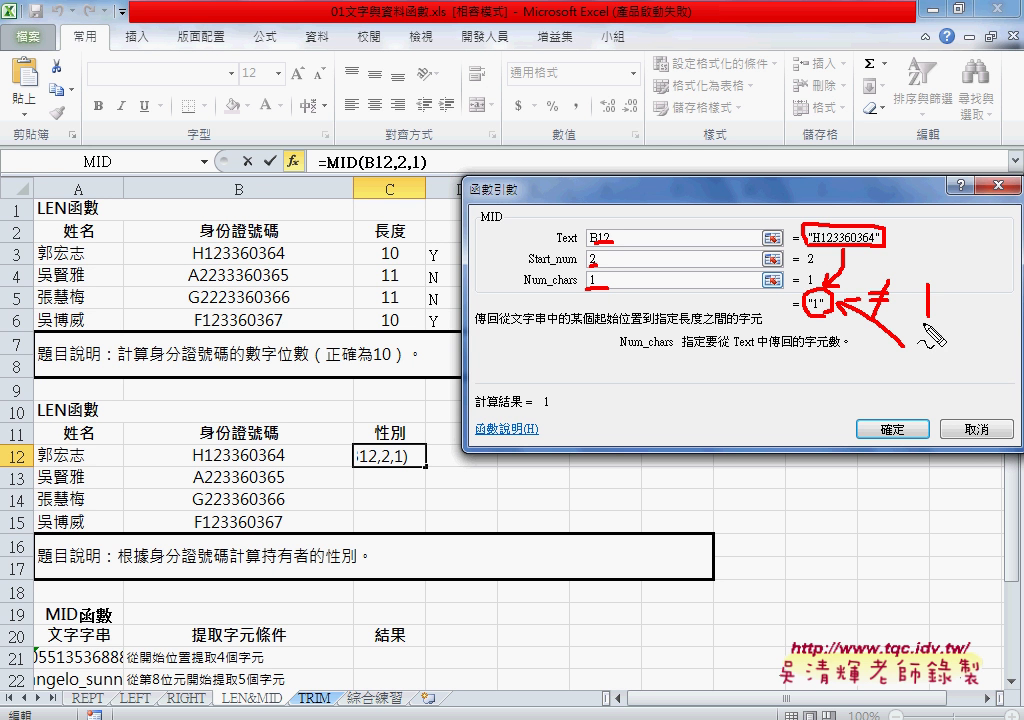
pyautogui.moveTo(922, 323); pyautogui.dragTo(934, 323)
pyautogui.press('Escape')
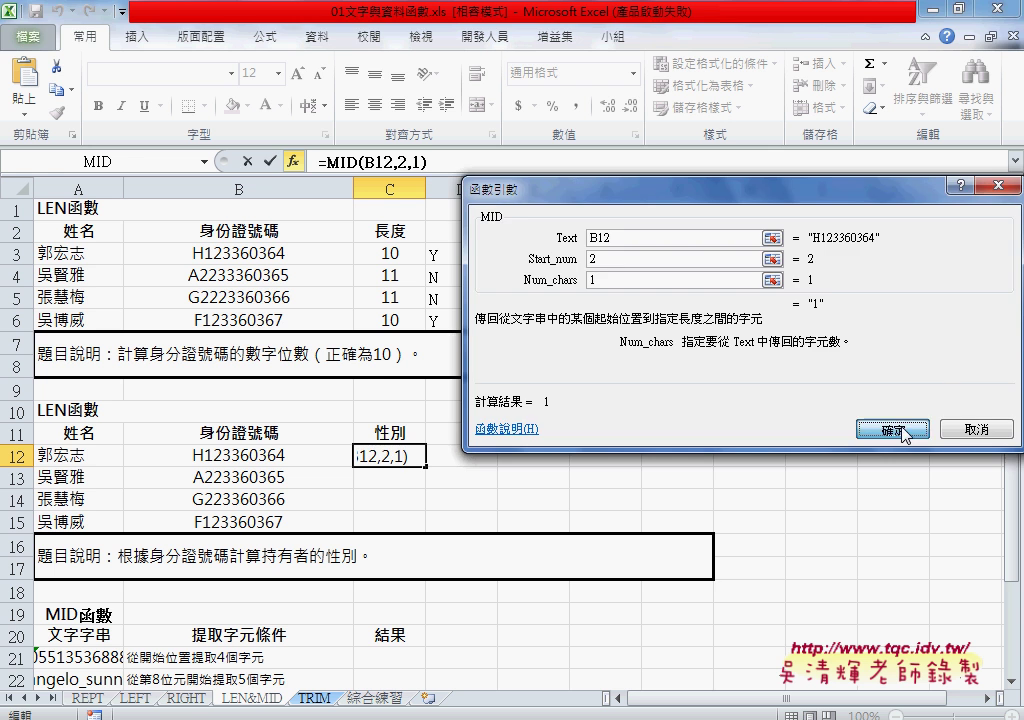
pyautogui.click(905, 433)
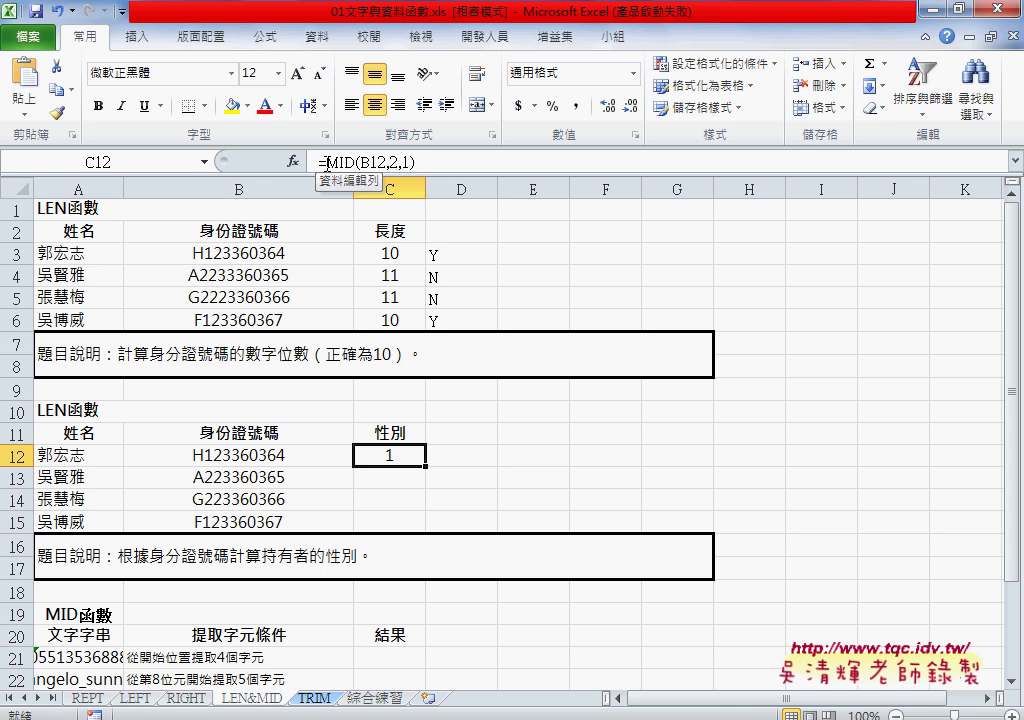
# Fill the MID formula down C12:C15 (1, 2, 2, 1), then cut it from C12's formula
pyautogui.moveTo(425, 466); pyautogui.dragTo(422, 531)
pyautogui.click(390, 455)
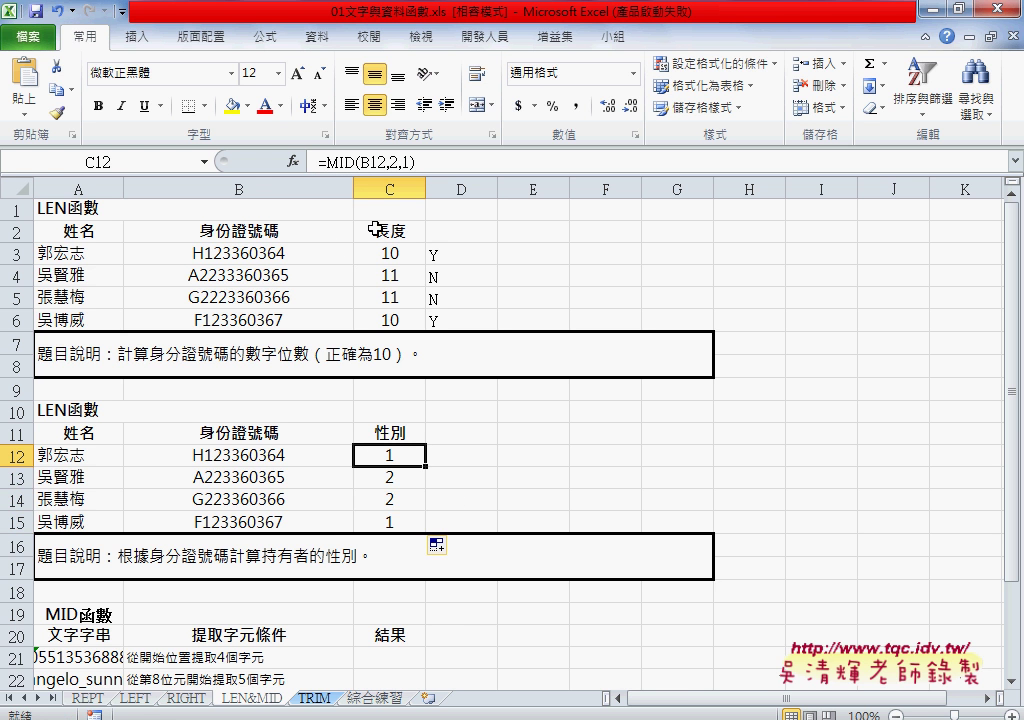
pyautogui.moveTo(322, 162); pyautogui.dragTo(423, 165)
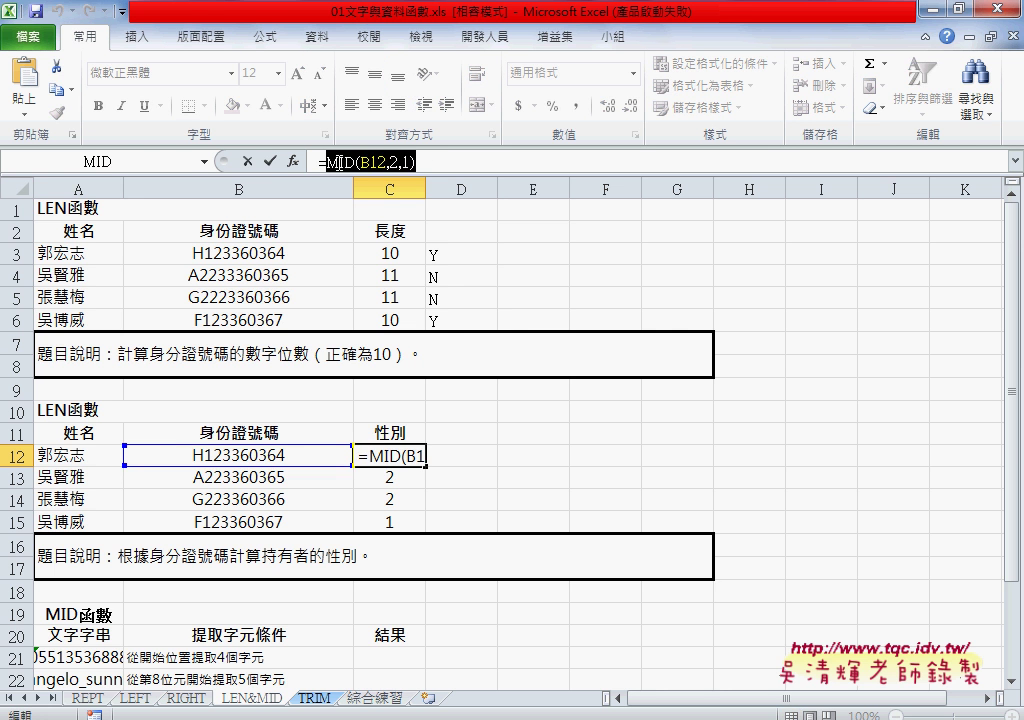
pyautogui.rightClick(397, 166)
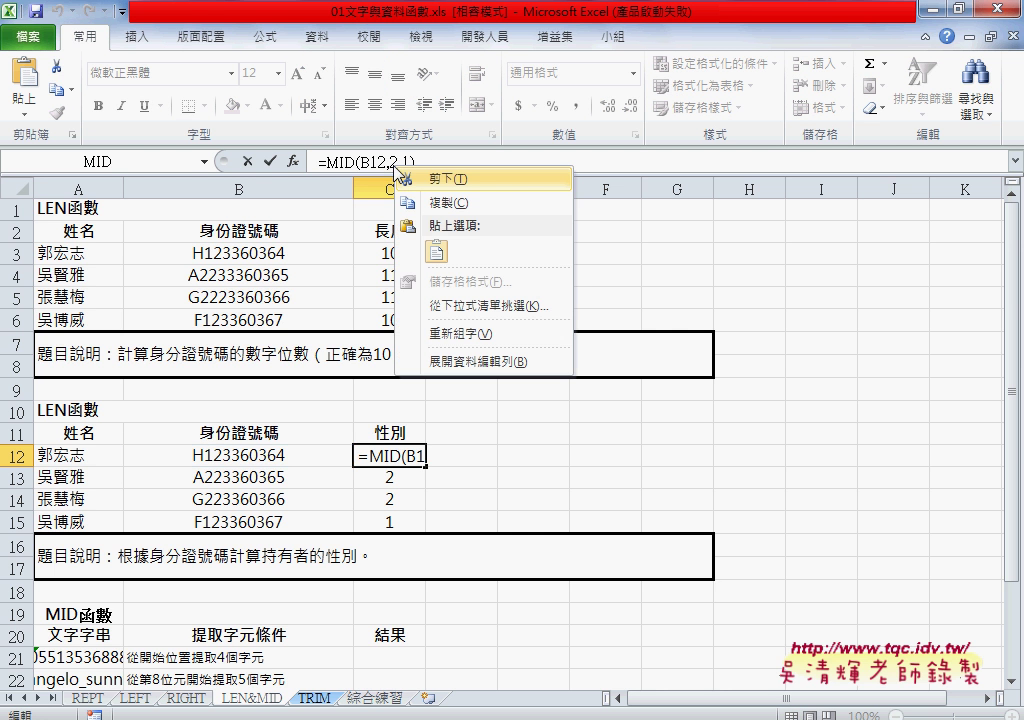
pyautogui.click(456, 179)
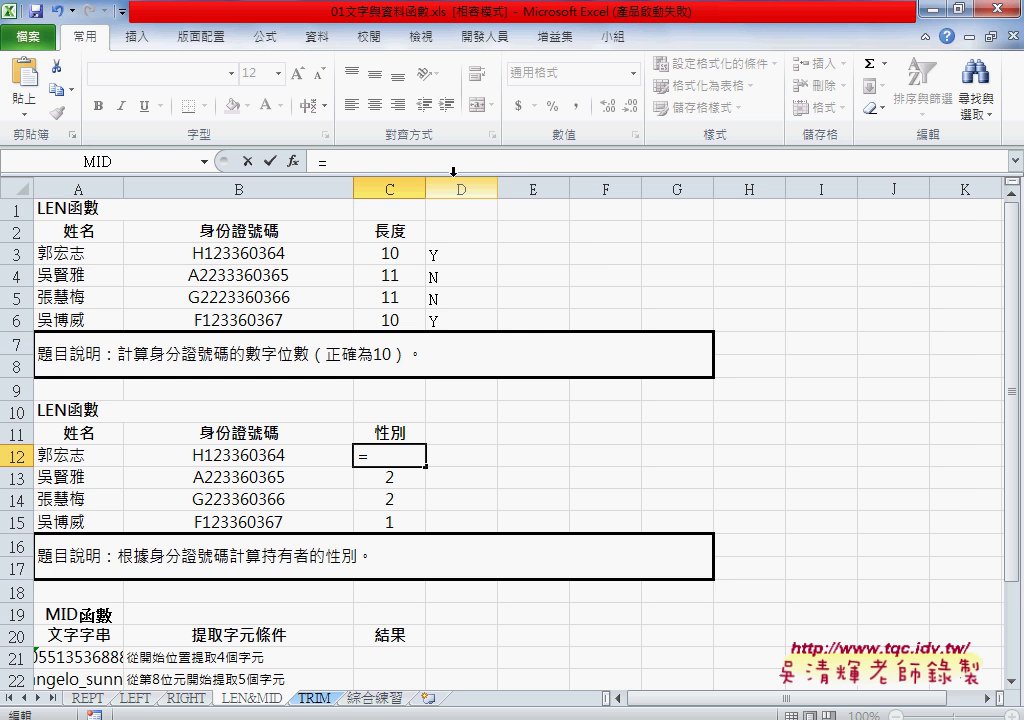
# Start an IF function in C12 from the logical (邏輯) category
pyautogui.click(293, 161)
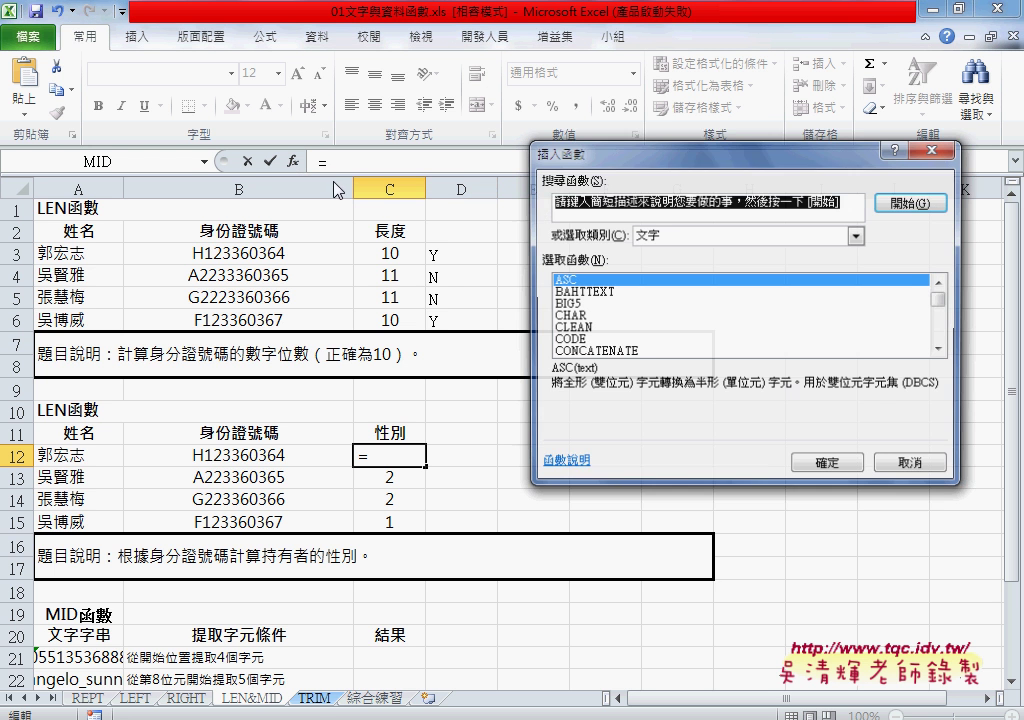
pyautogui.click(745, 236)
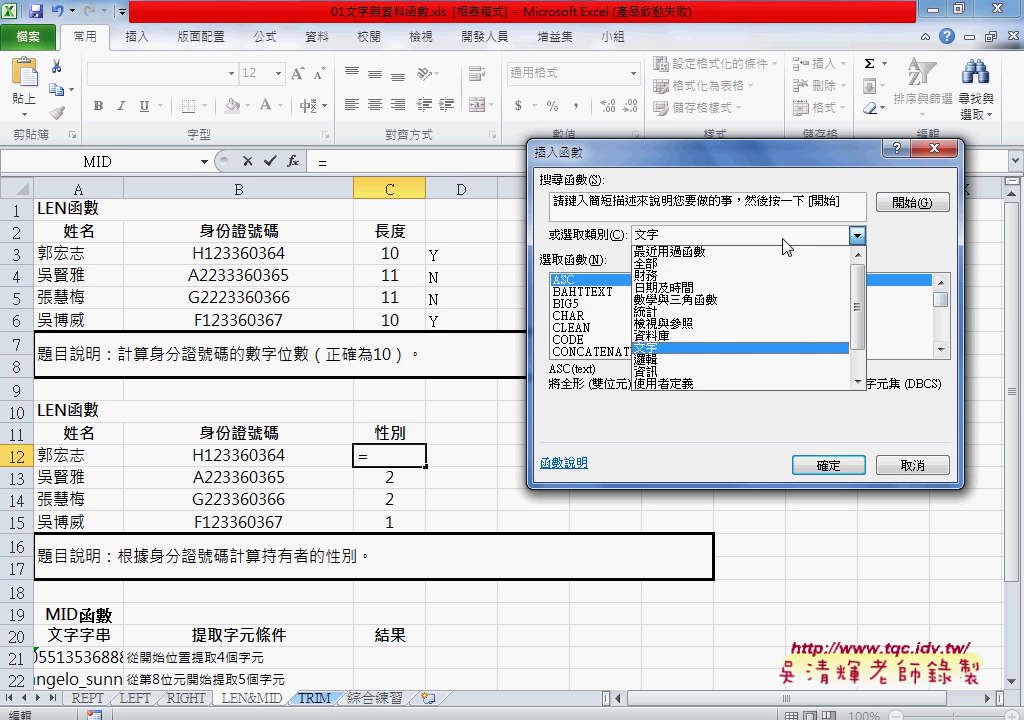
pyautogui.click(702, 359)
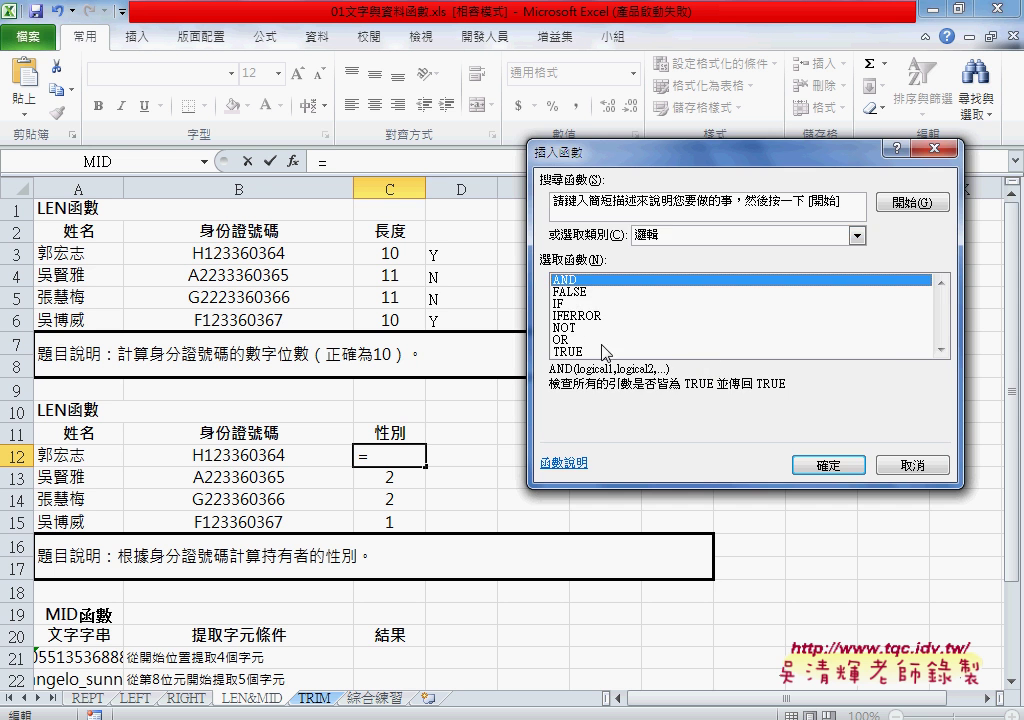
pyautogui.click(566, 304)
pyautogui.doubleClick(566, 304)
# Paste MID(B12,2,1) into IF's logical test and compare it to 1
pyautogui.rightClick(633, 240)
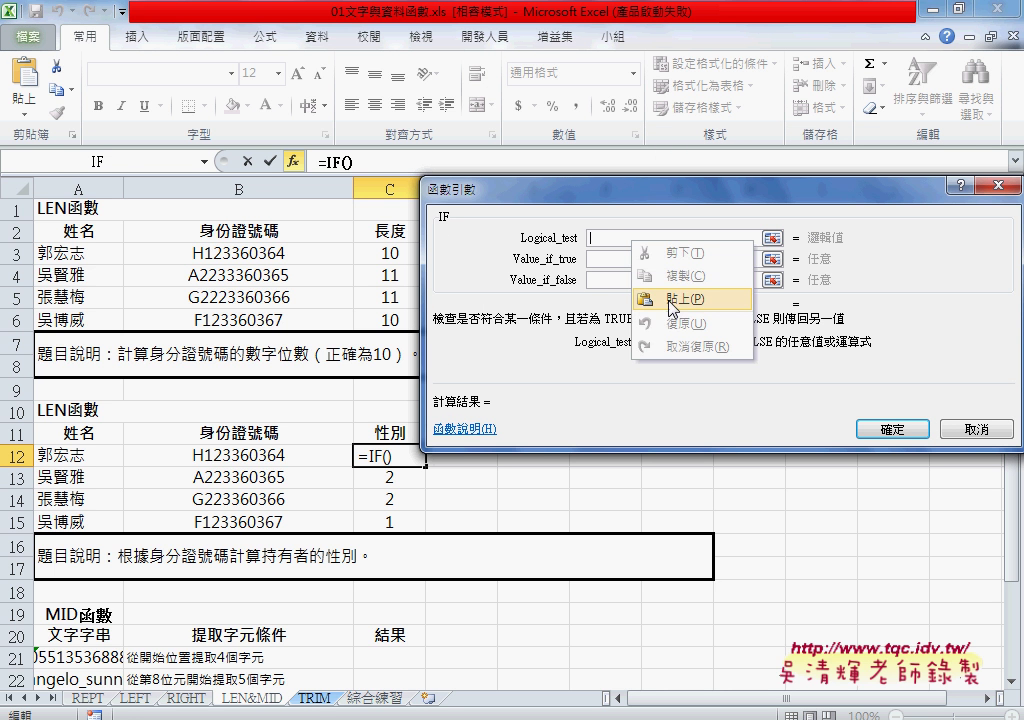
pyautogui.click(674, 299)
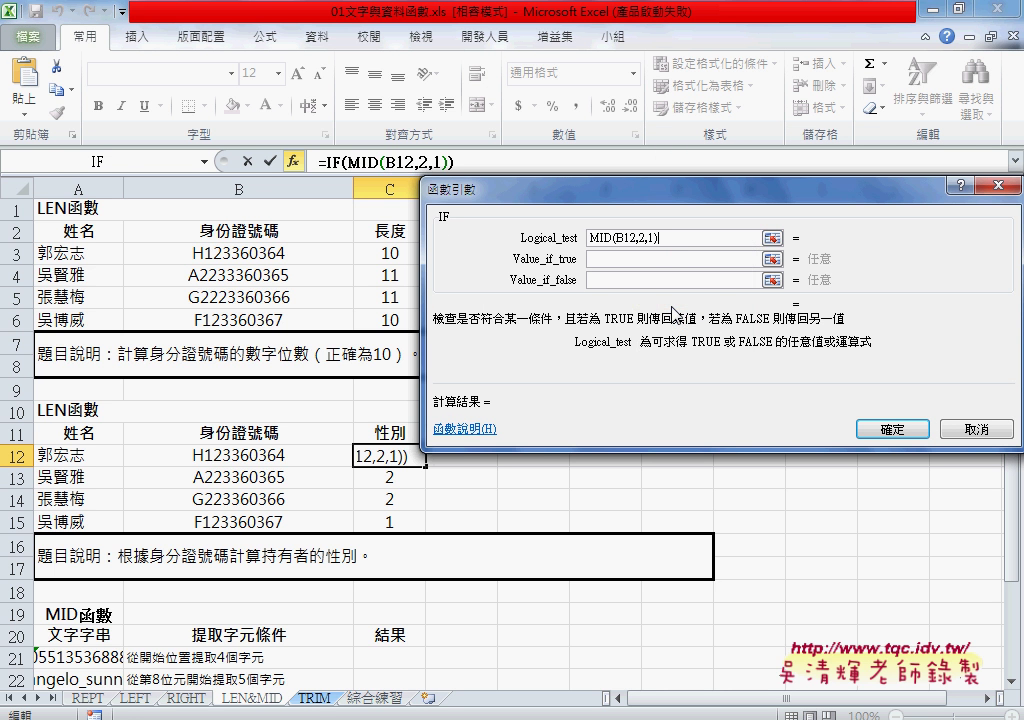
pyautogui.write('=')
pyautogui.write('1')
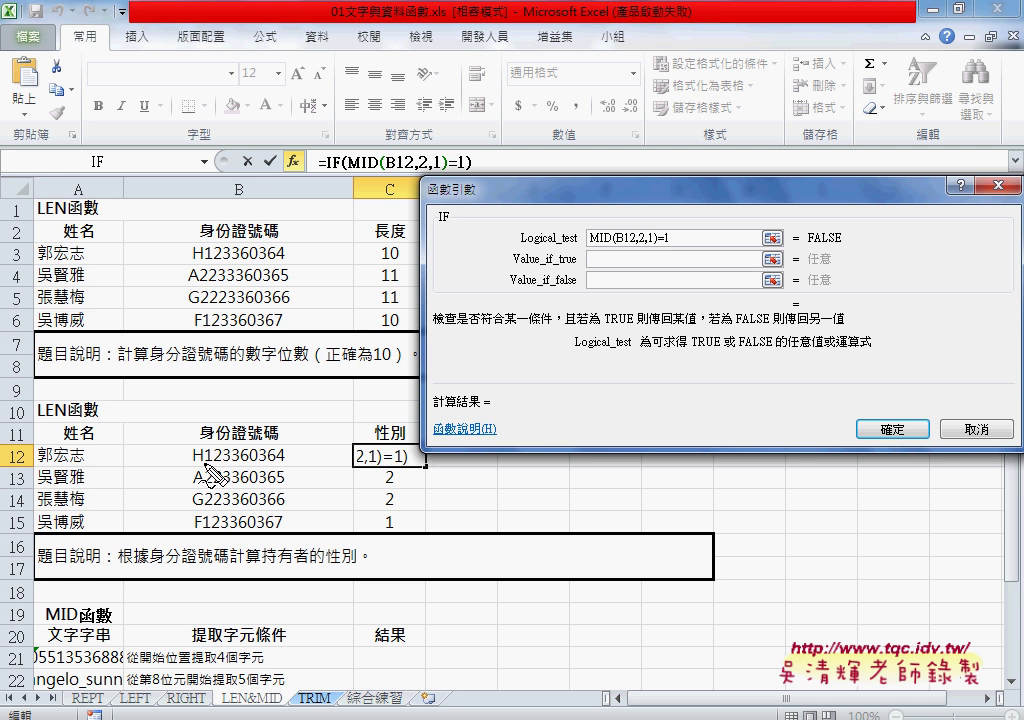
pyautogui.moveTo(202, 463); pyautogui.dragTo(216, 463)
pyautogui.moveTo(846, 230); pyautogui.dragTo(838, 228)
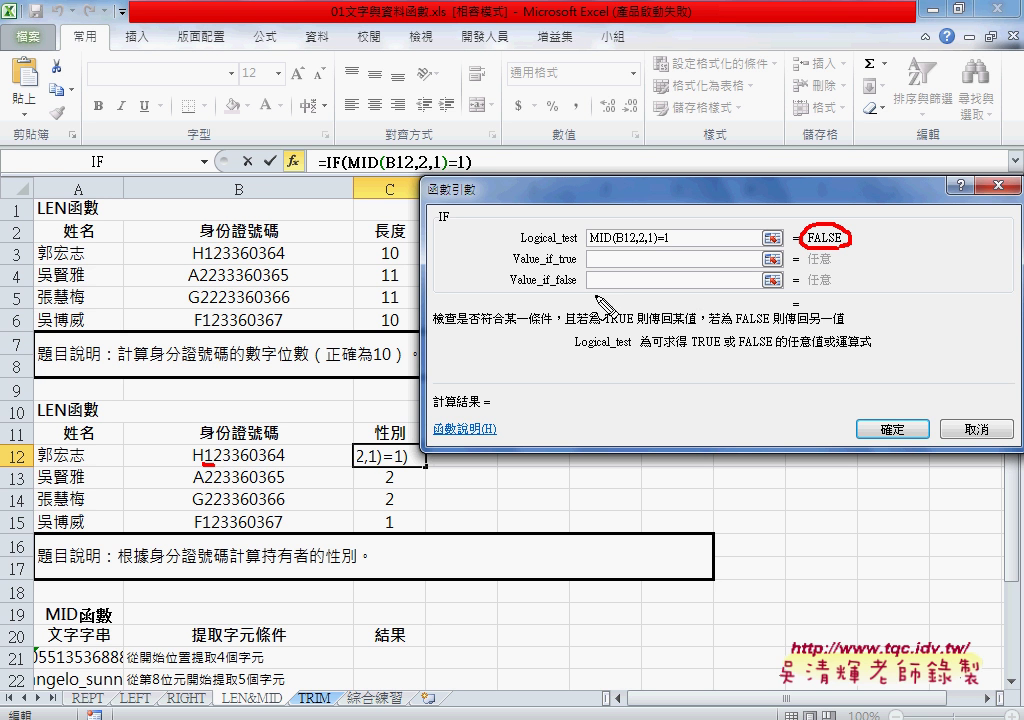
pyautogui.moveTo(595, 295)
pyautogui.mouseDown()
pyautogui.moveTo(511, 274)
pyautogui.moveTo(590, 294)
pyautogui.mouseUp()
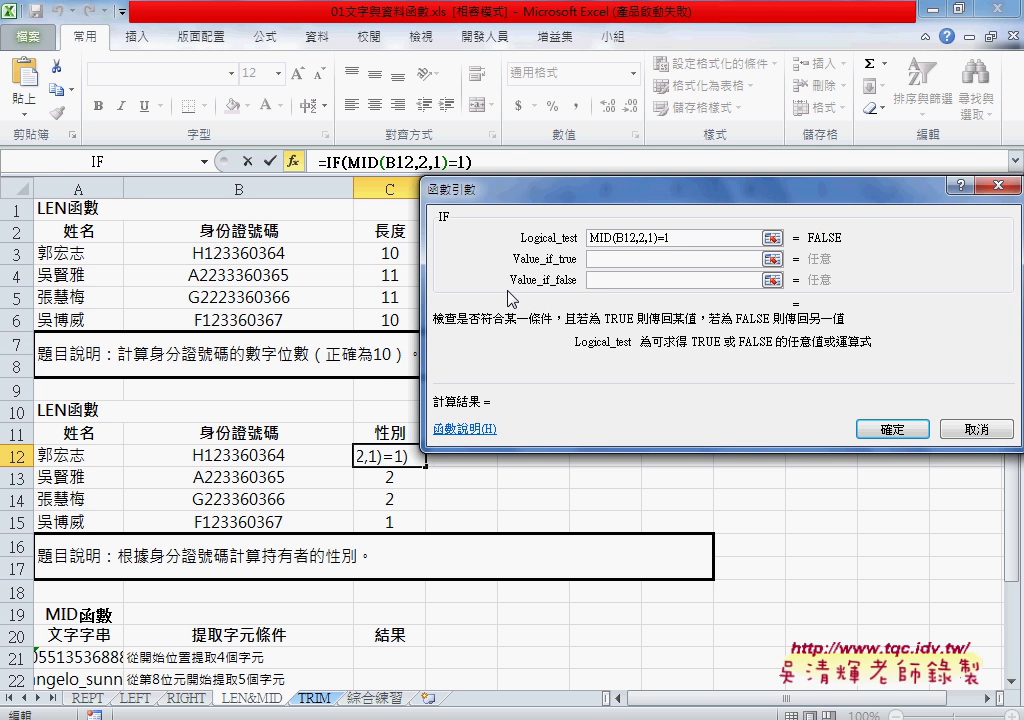
# Set IF to return "男" when true and "女" when false
pyautogui.click(686, 257)
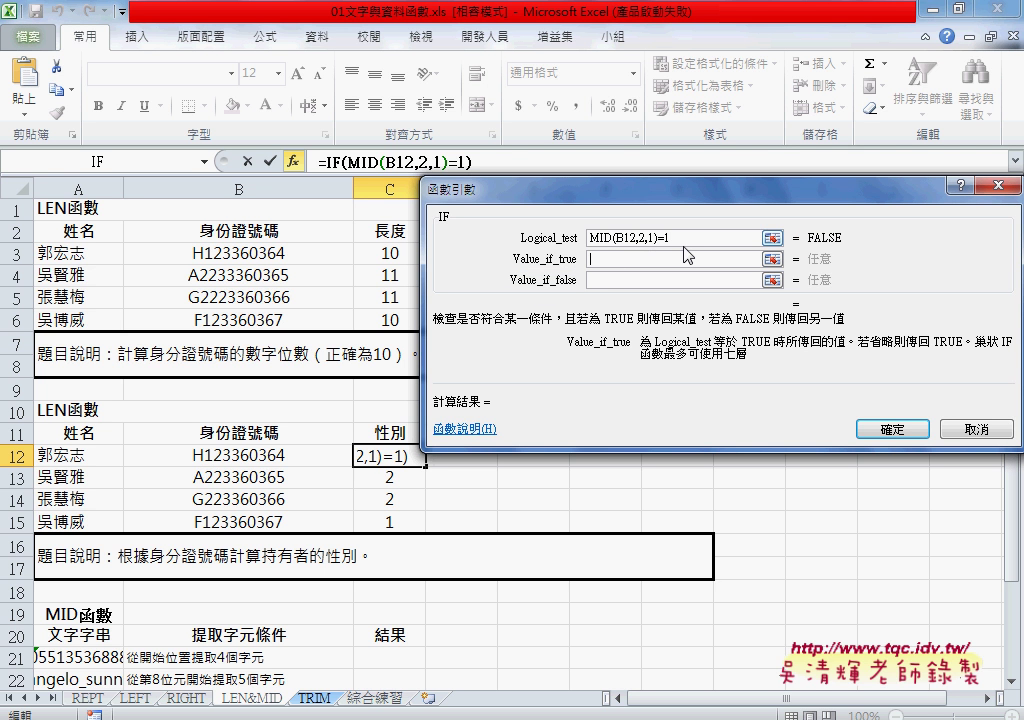
pyautogui.write('n')
pyautogui.press('BackSpace')
pyautogui.write('ㄋㄢ')
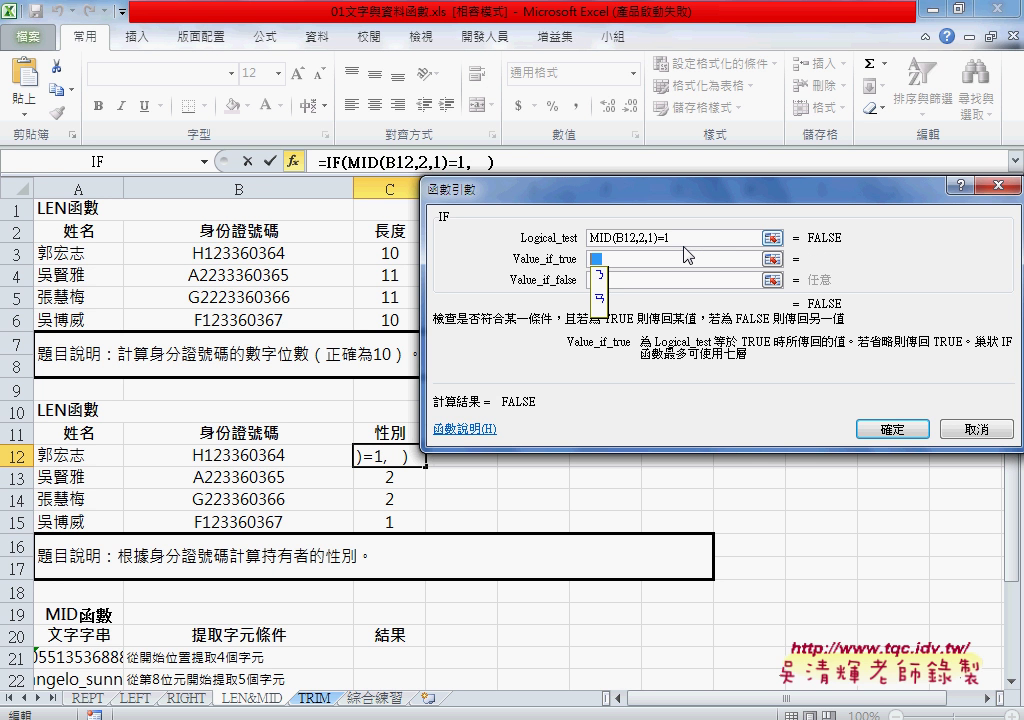
pyautogui.write('6')
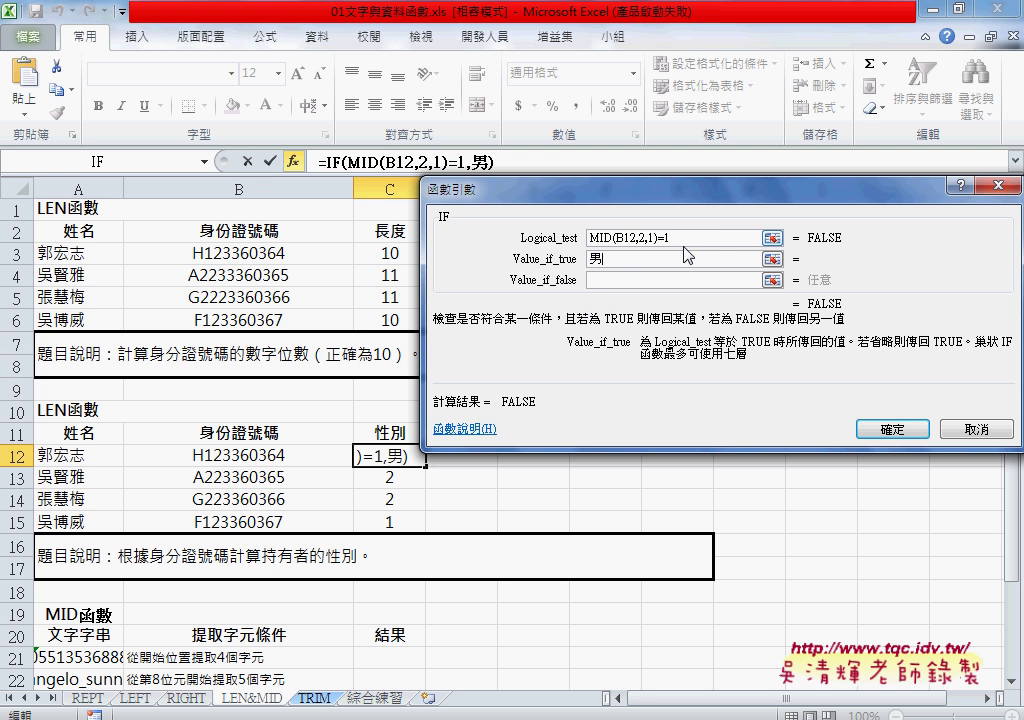
pyautogui.press('Tab')
pyautogui.write('女')
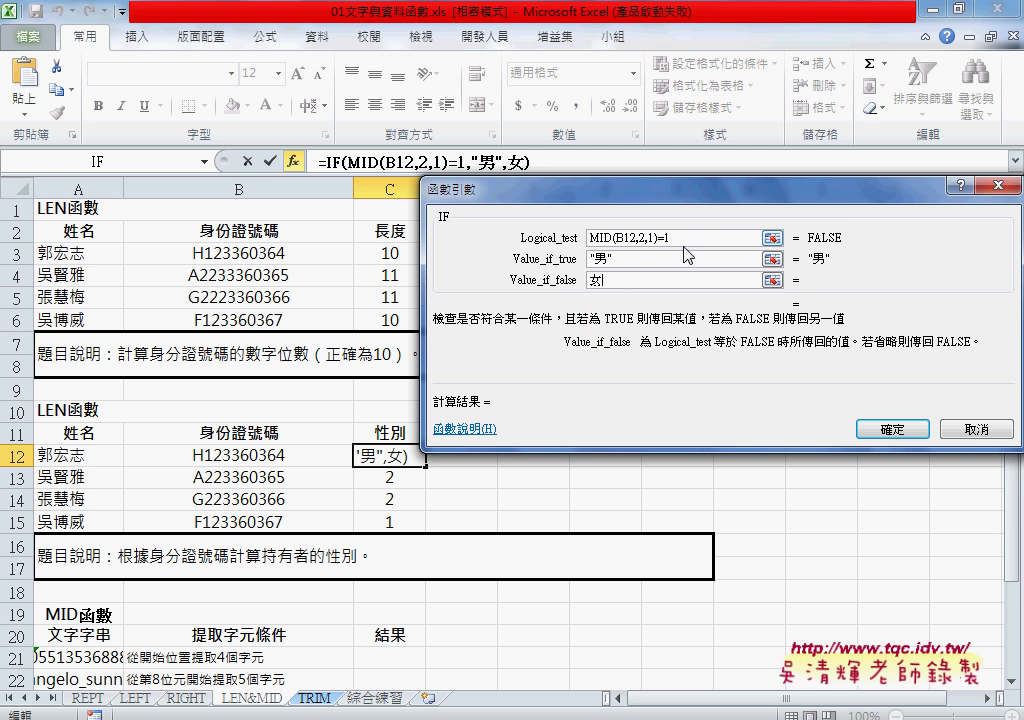
# Try comparing against text "1" in the logical test, then revert to the numeric 1
pyautogui.click(686, 256)
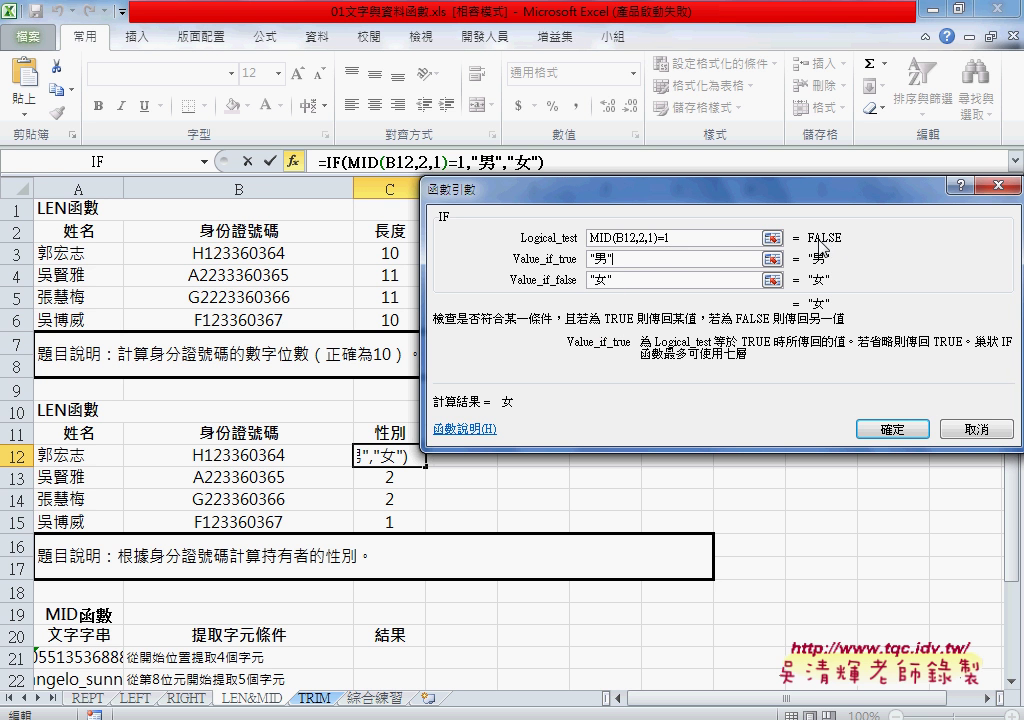
pyautogui.click(712, 240)
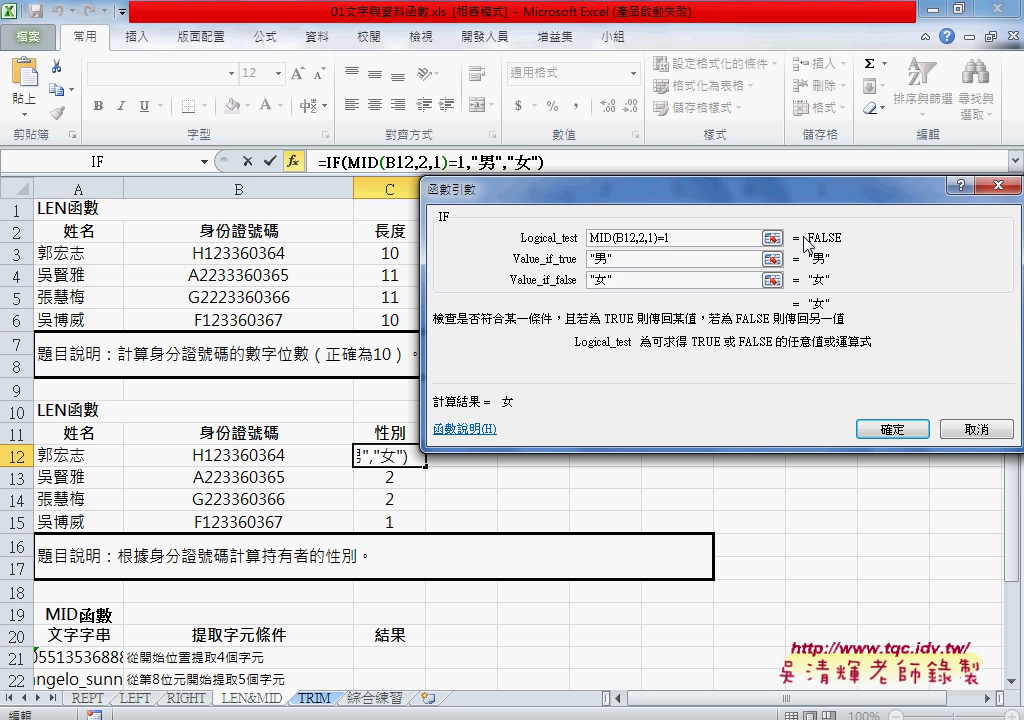
pyautogui.press('BackSpace')
pyautogui.write('"1"')
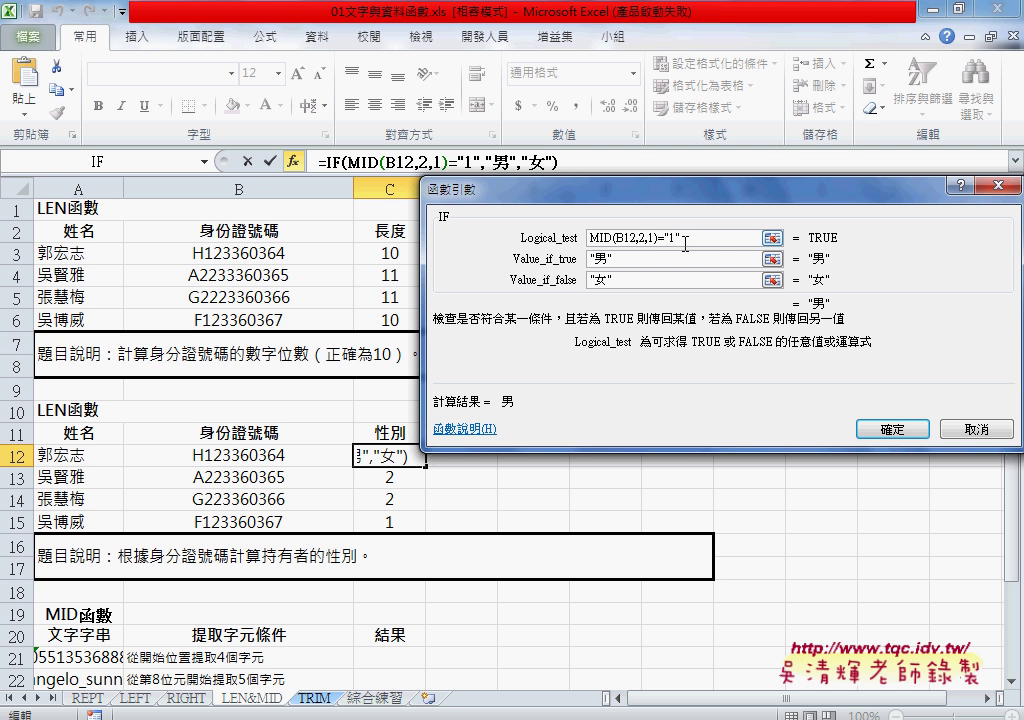
pyautogui.hotkey('shift', 'Left')
pyautogui.hotkey('shift', 'Left')
pyautogui.hotkey('shift', 'Left')
pyautogui.press('Left')
pyautogui.press('Delete')
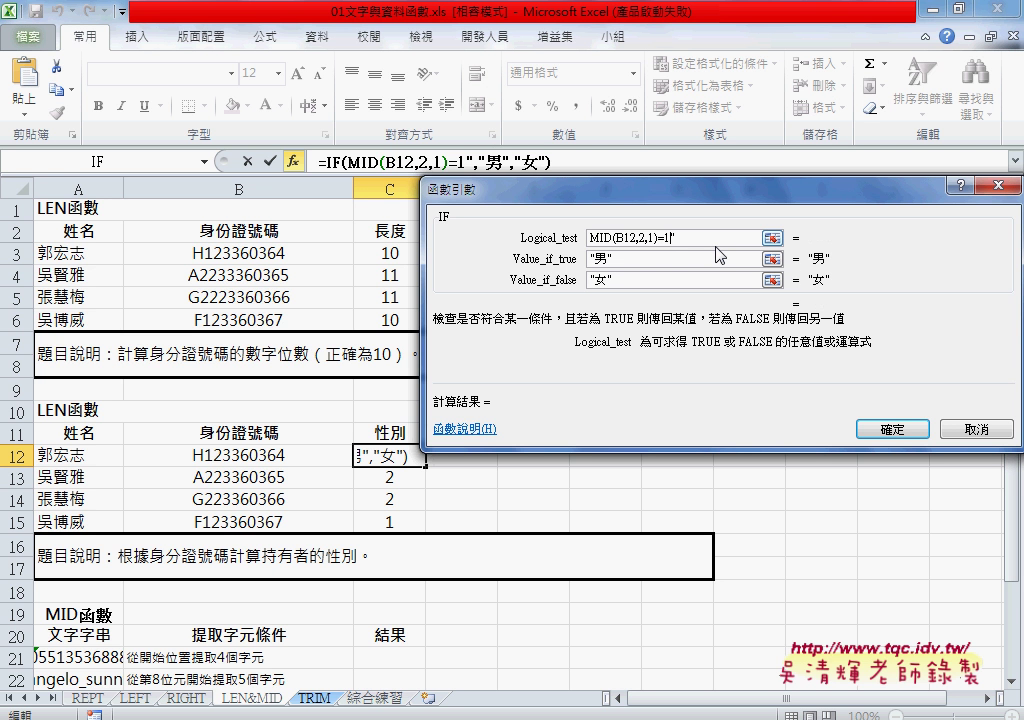
pyautogui.press('Right')
pyautogui.press('Delete')
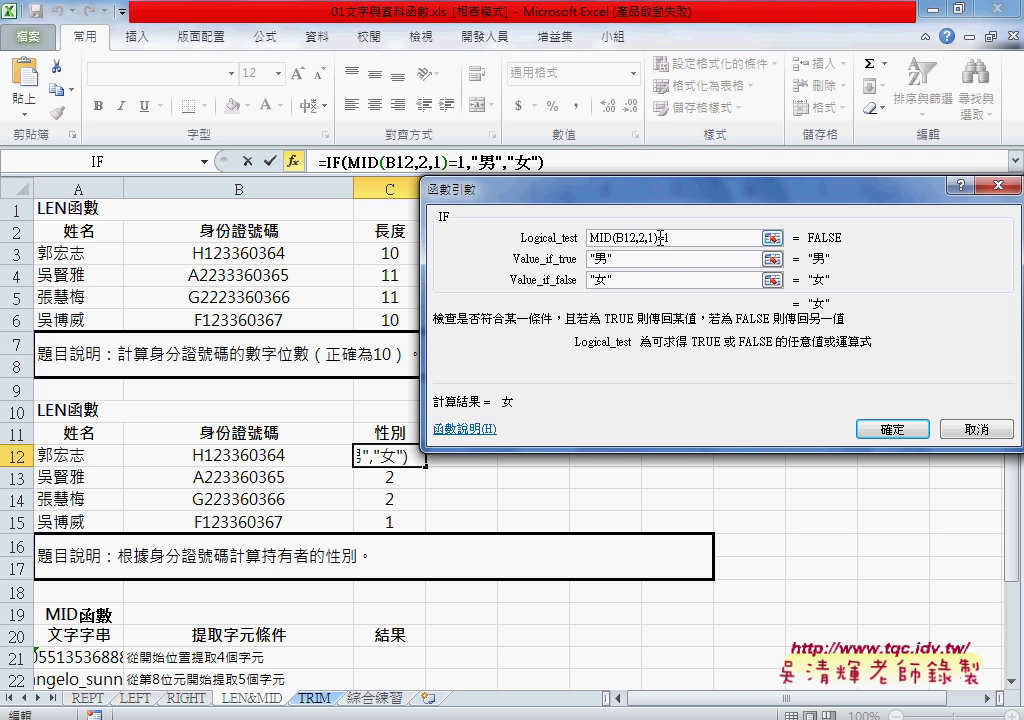
pyautogui.hotkey('shift', 'Left')
pyautogui.moveTo(657, 238); pyautogui.dragTo(549, 243)
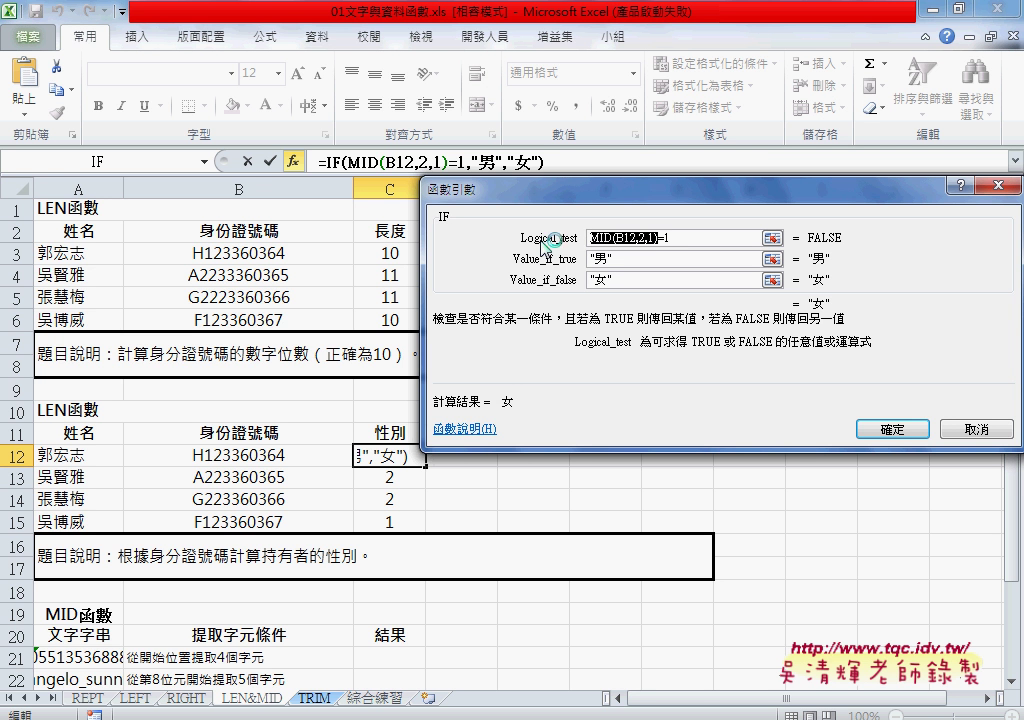
# Confirm C12's IF formula and fill it down to C15, every row showing 女
pyautogui.click(893, 437)
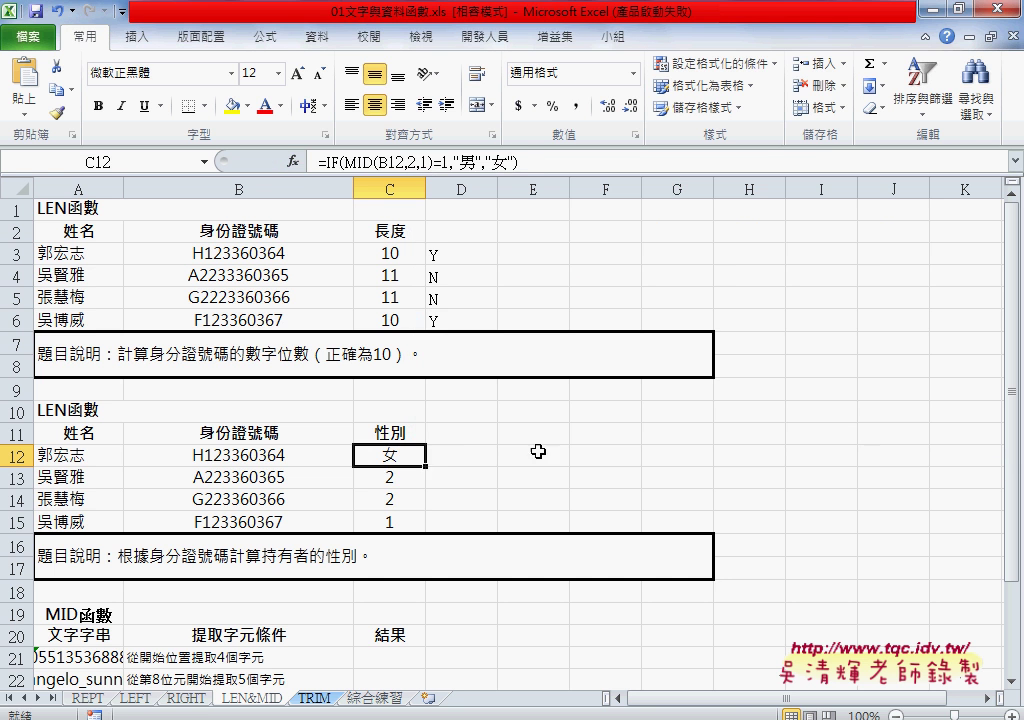
pyautogui.moveTo(426, 466); pyautogui.dragTo(430, 525)
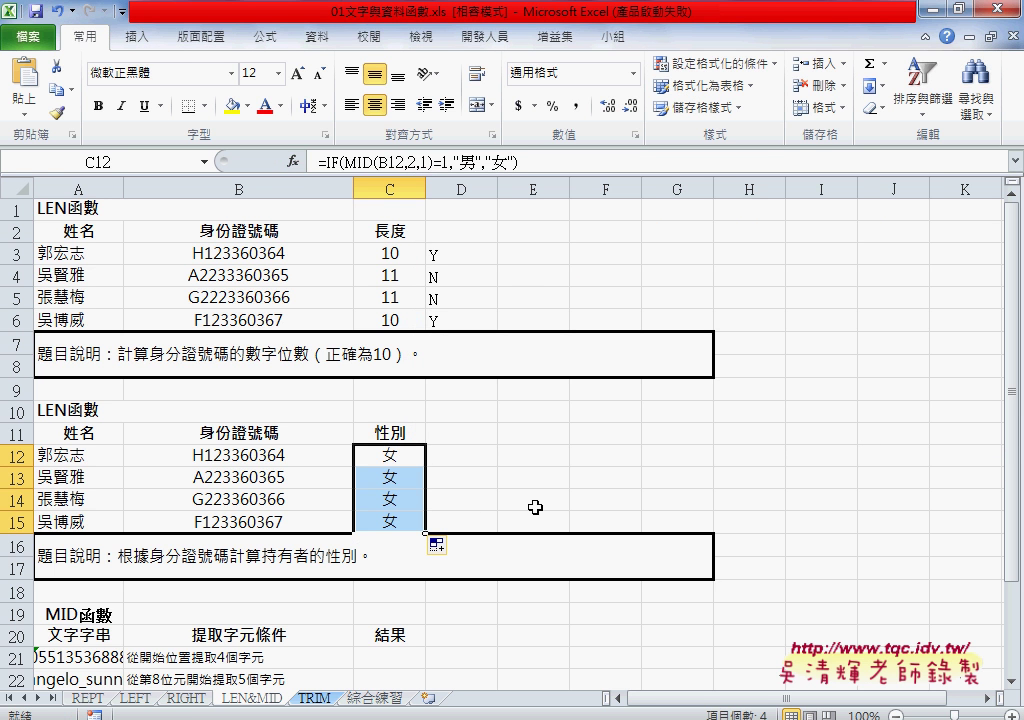
pyautogui.click(533, 437)
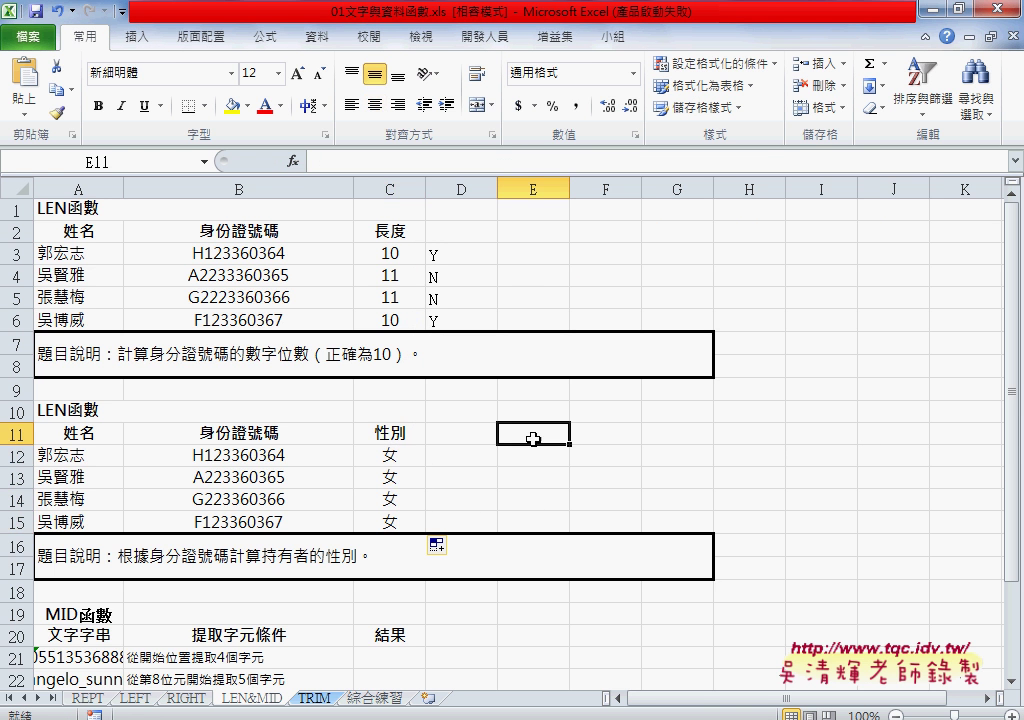
pyautogui.click(293, 160)
pyautogui.click(638, 240)
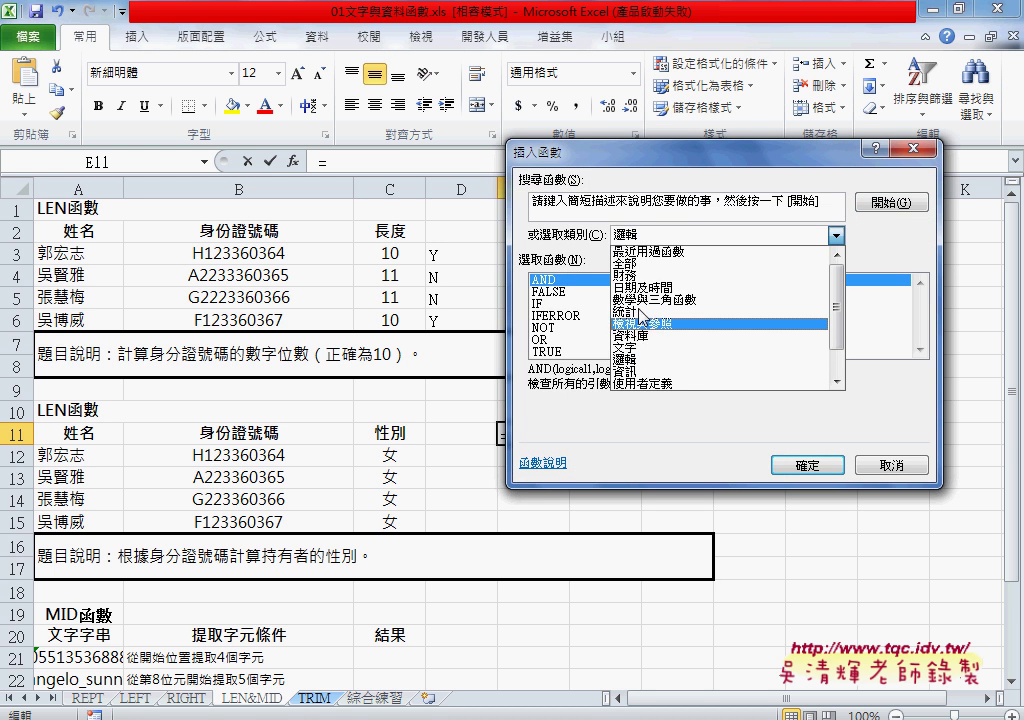
pyautogui.click(880, 354)
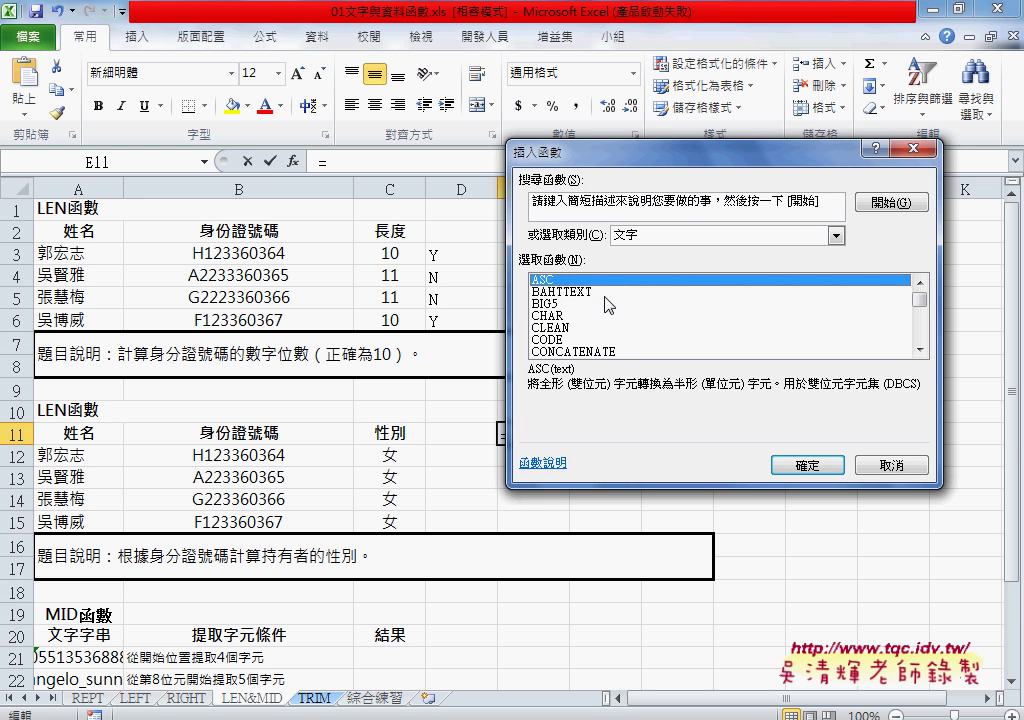
pyautogui.click(603, 293)
pyautogui.click(602, 314)
pyautogui.click(602, 339)
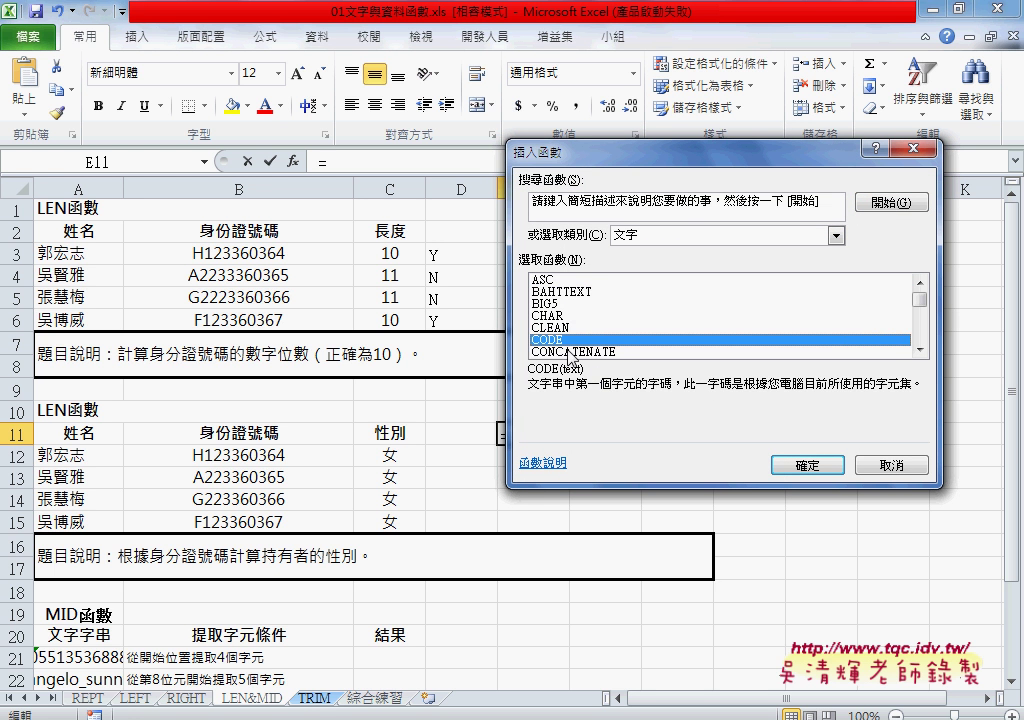
pyautogui.click(603, 352)
pyautogui.moveTo(923, 305); pyautogui.dragTo(923, 334)
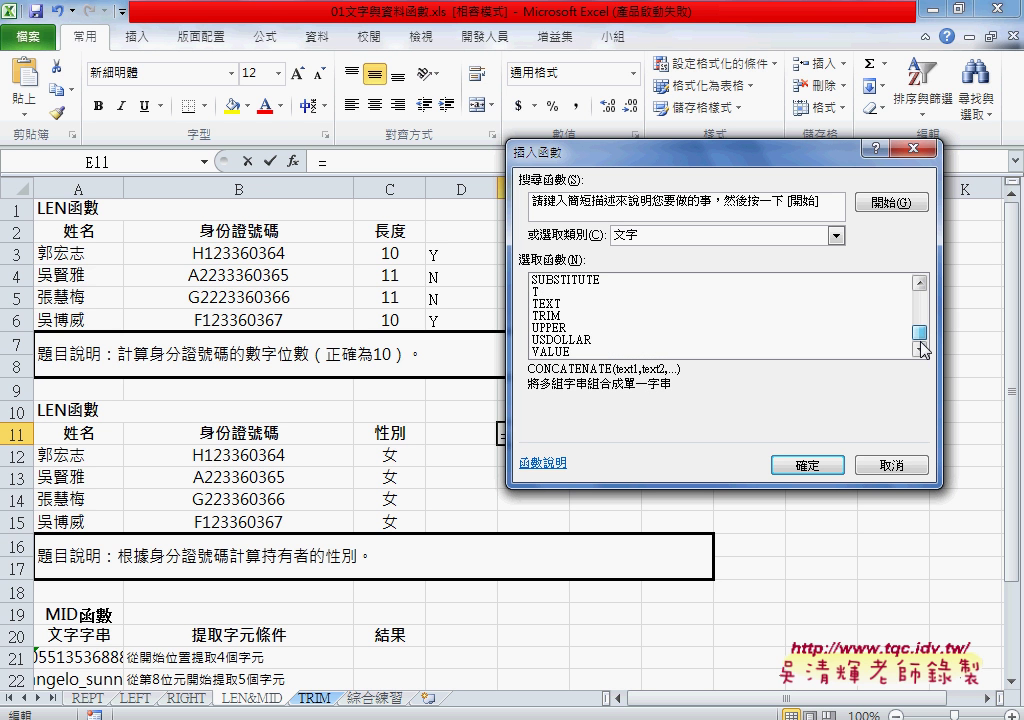
pyautogui.click(556, 353)
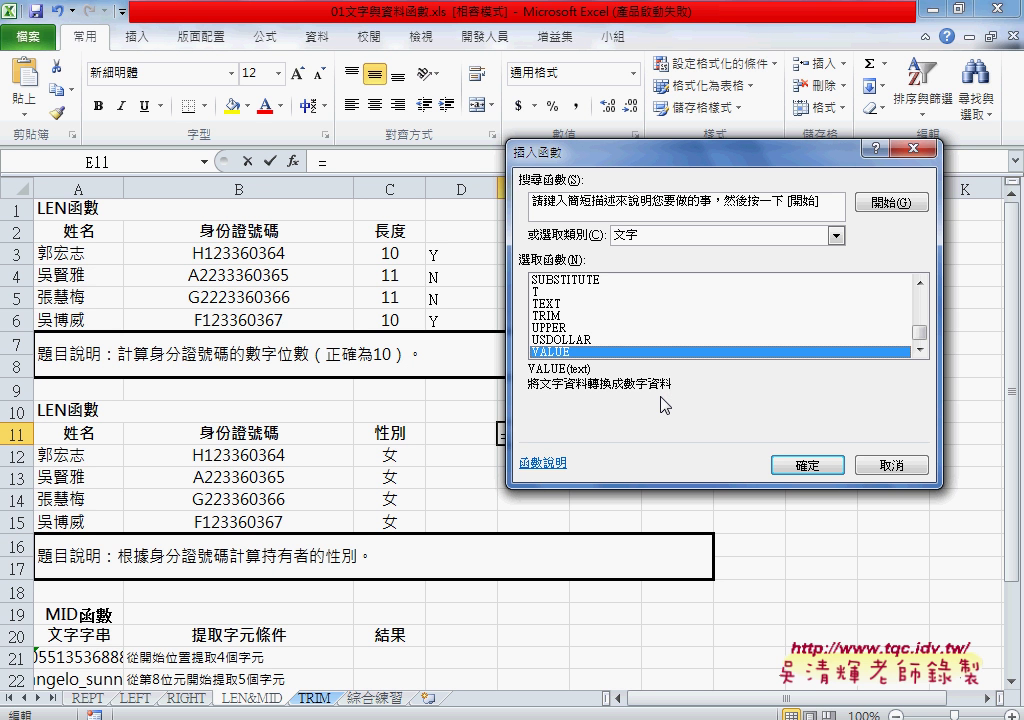
pyautogui.click(884, 465)
pyautogui.click(390, 453)
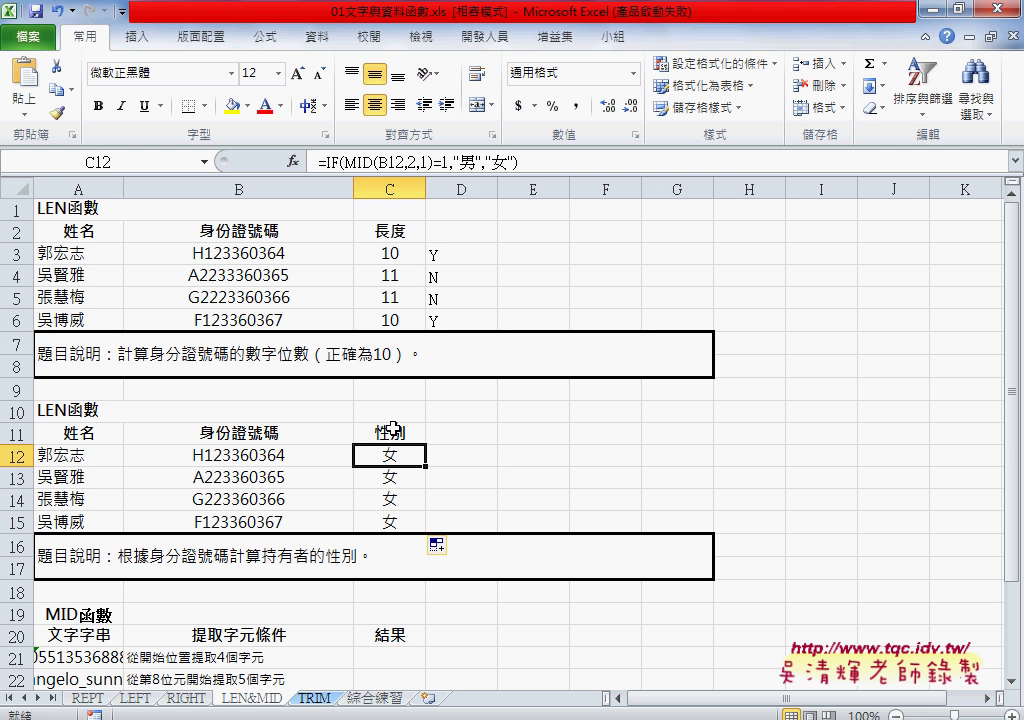
# Wrap MID(B12,2,1) in VALUE() in C12's IF test so C12 shows 男
pyautogui.click(340, 161)
pyautogui.click(292, 160)
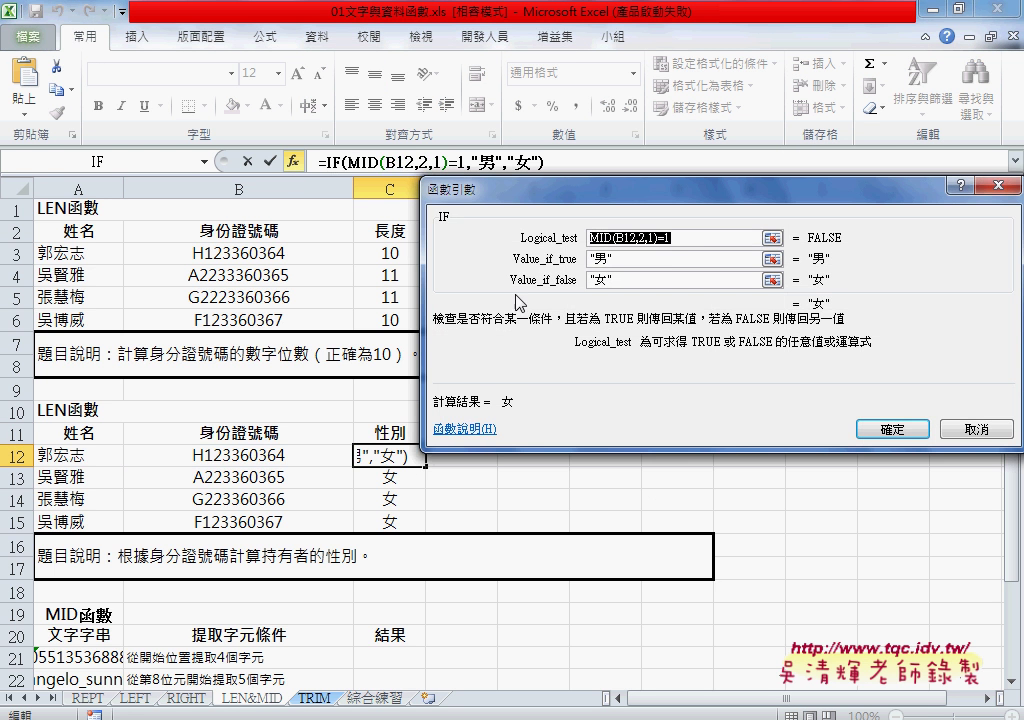
pyautogui.click(592, 239)
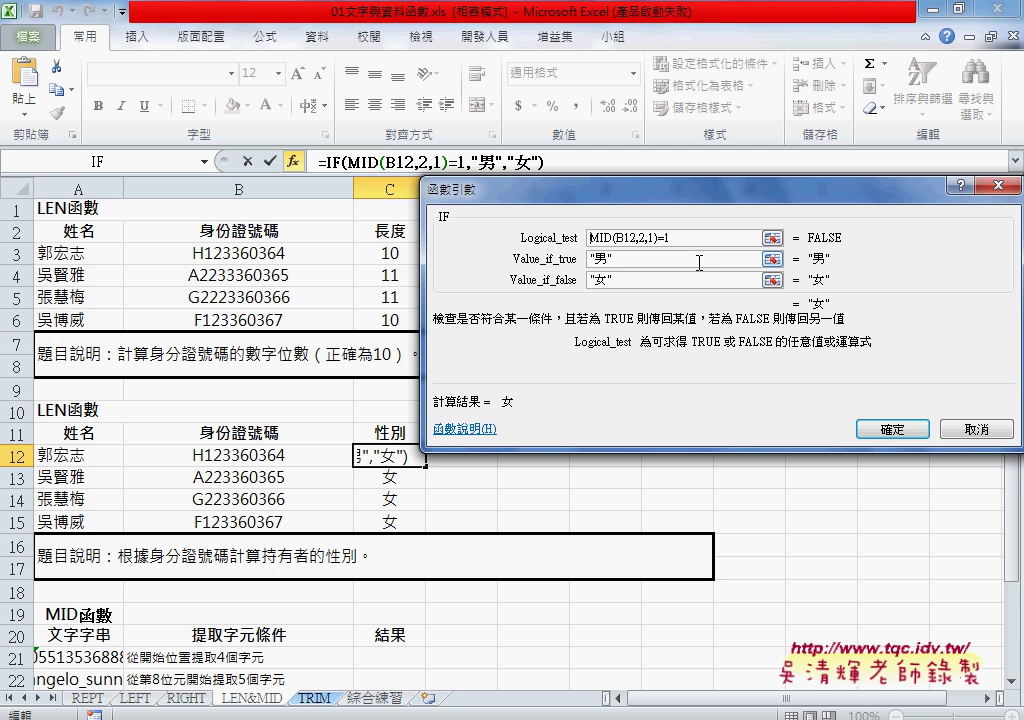
pyautogui.hotkey('ctrl', 'space')
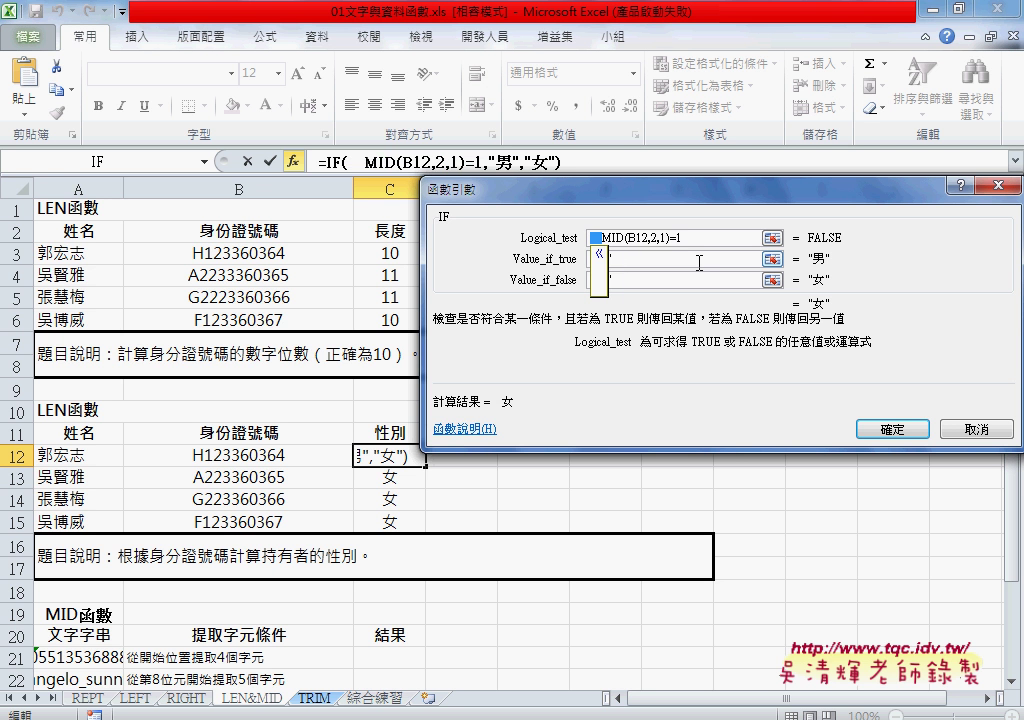
pyautogui.hotkey('ctrl', 'space')
pyautogui.write('va')
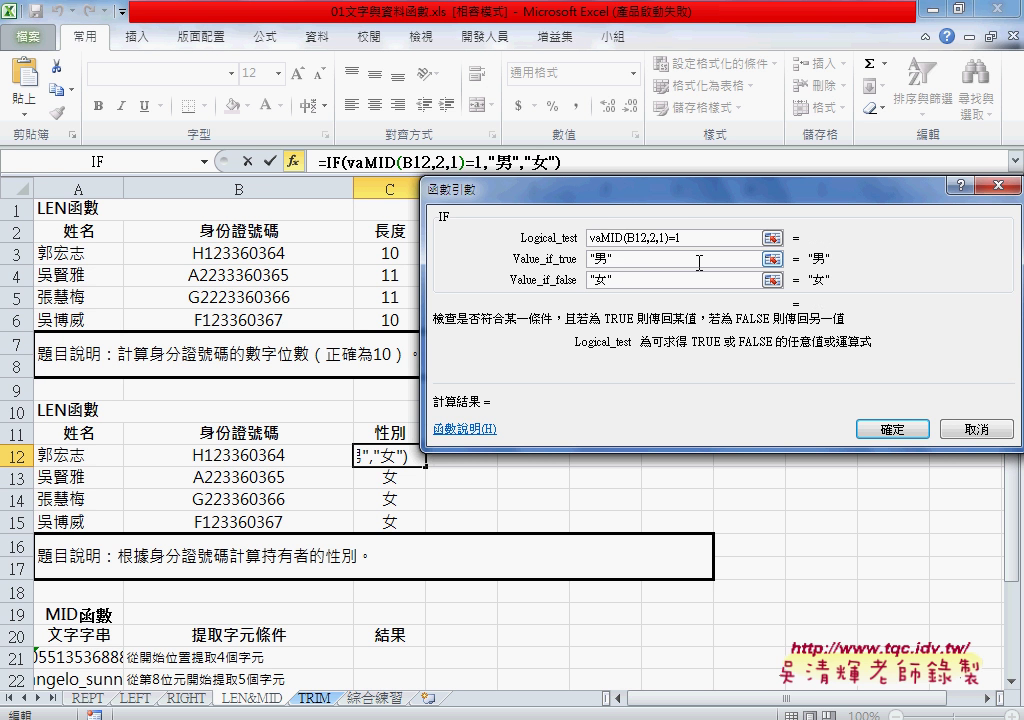
pyautogui.write('lue(')
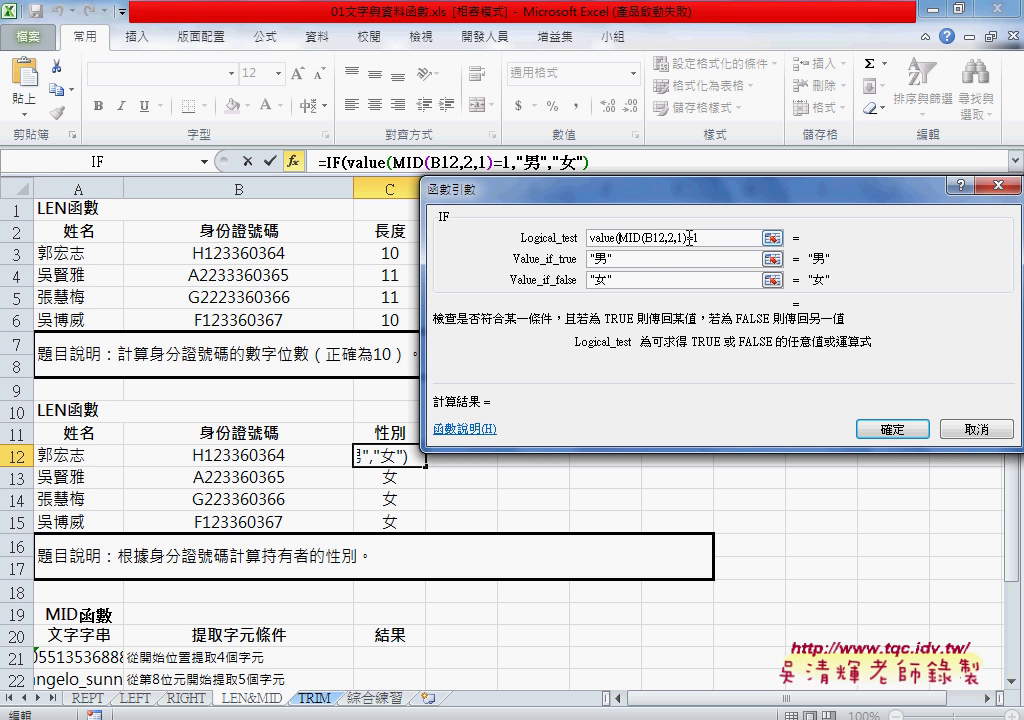
pyautogui.write(')')
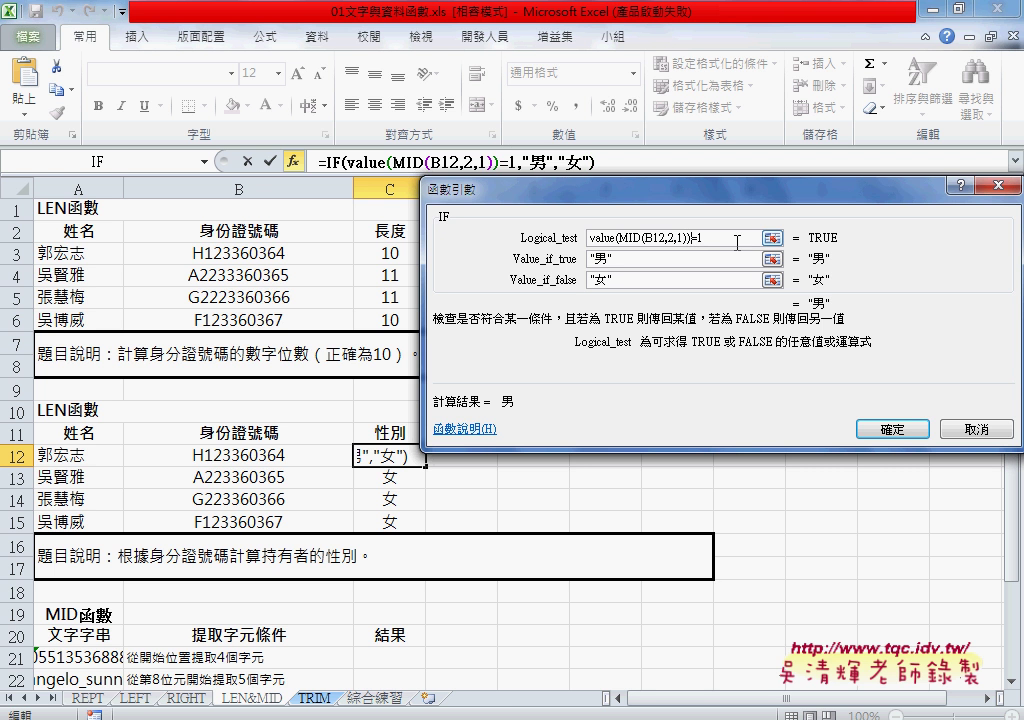
pyautogui.click(876, 422)
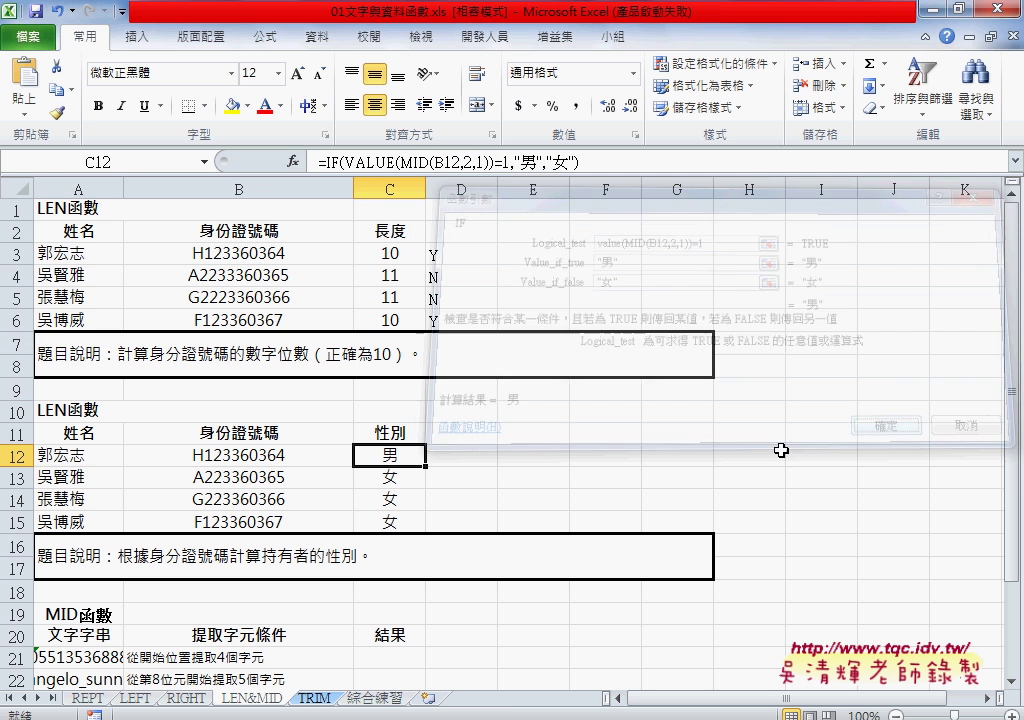
# Fill the C12 gender formula down to C15, giving 男, 女, 女, 男
pyautogui.moveTo(425, 466); pyautogui.dragTo(421, 524)
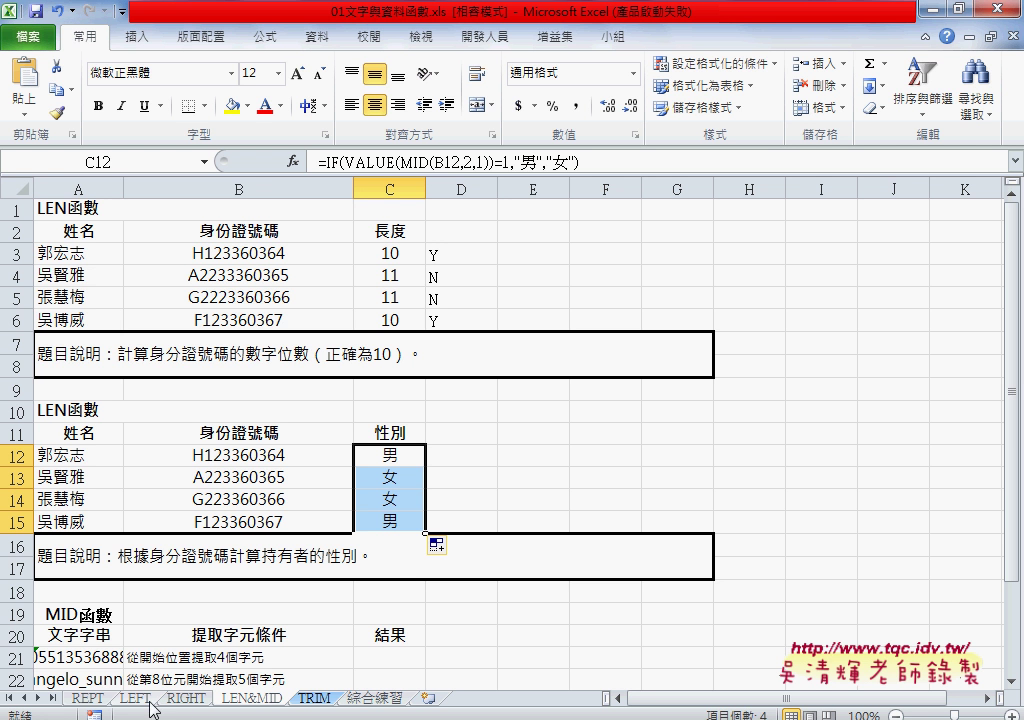
# Switch to the 綜合練習 sheet showing the 手機 number exercise
pyautogui.click(378, 701)
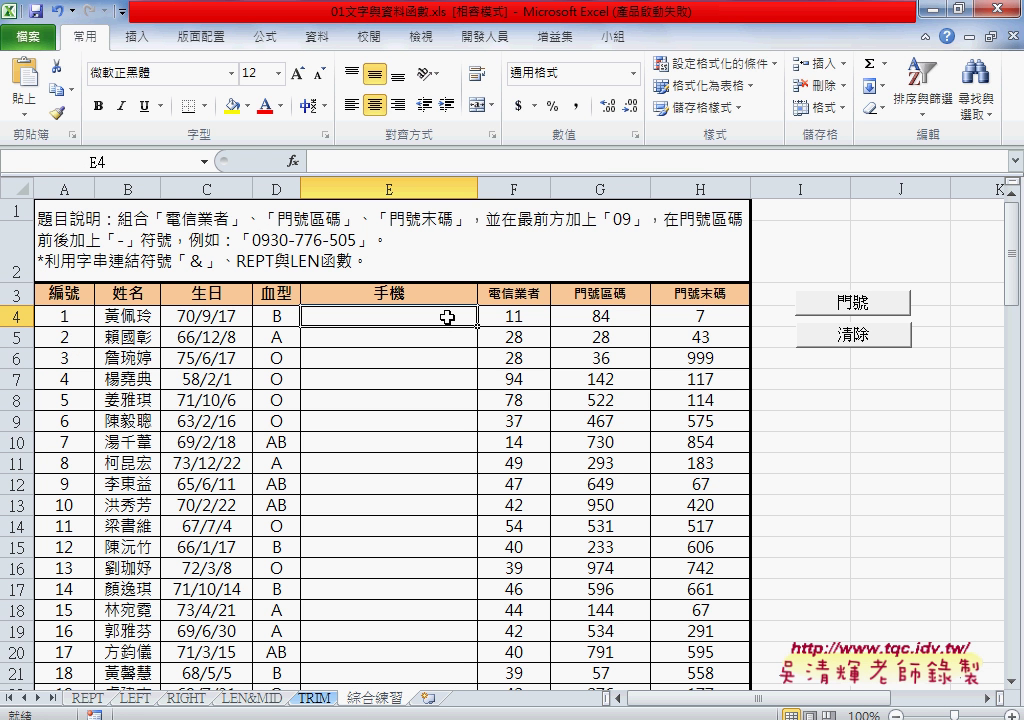